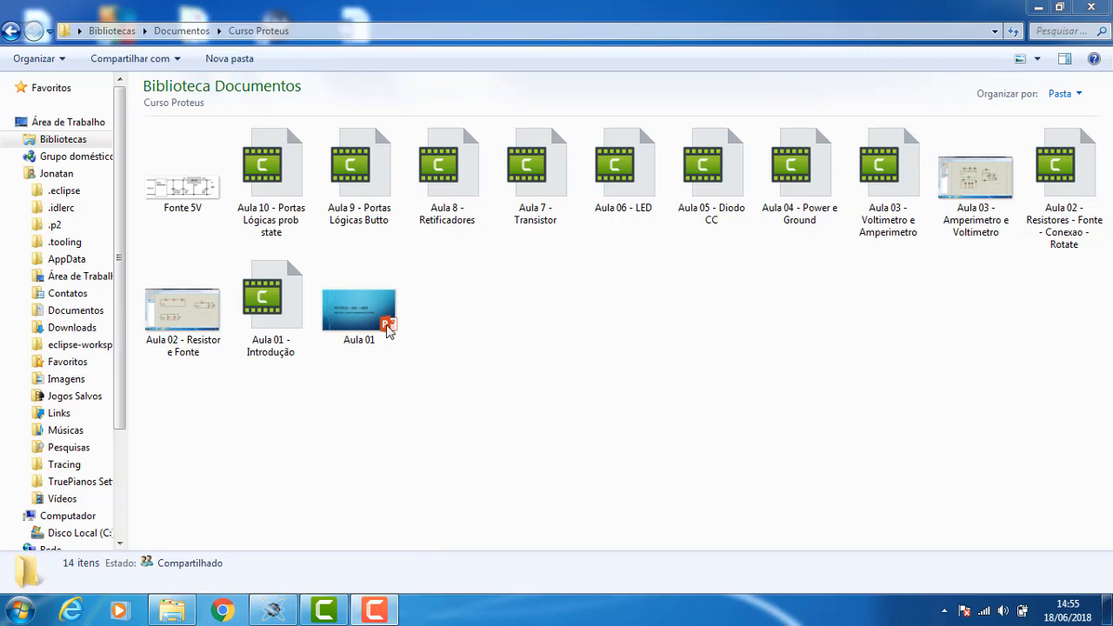
# Step: View the Fonte 5V circuit image, and open the device picker in a Proteus schematic
pyautogui.doubleClick(192, 195)
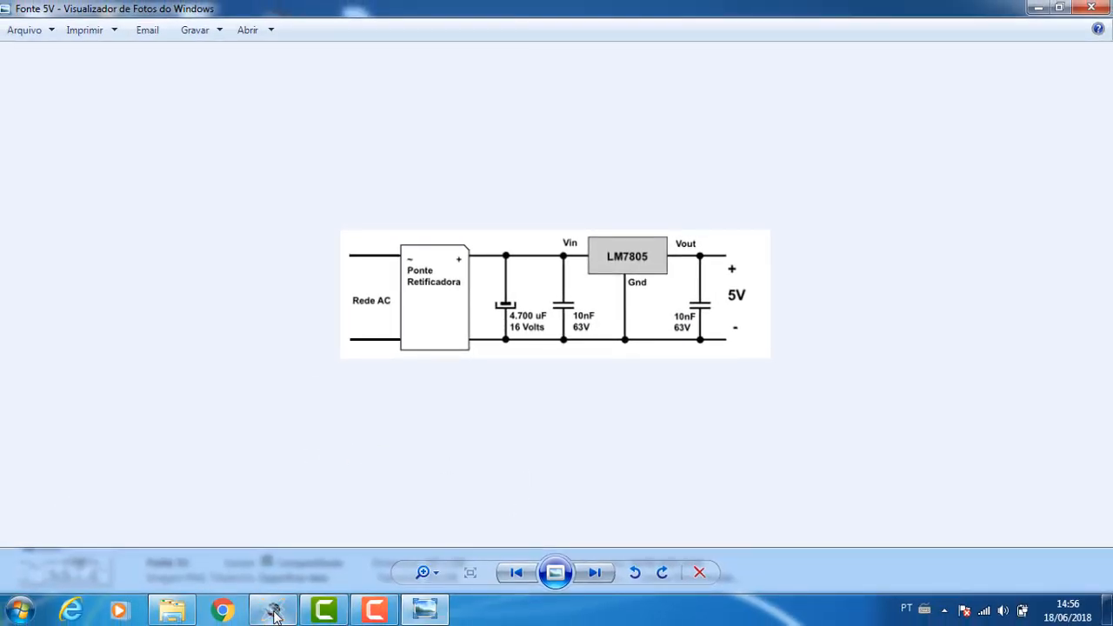
pyautogui.click(273, 607)
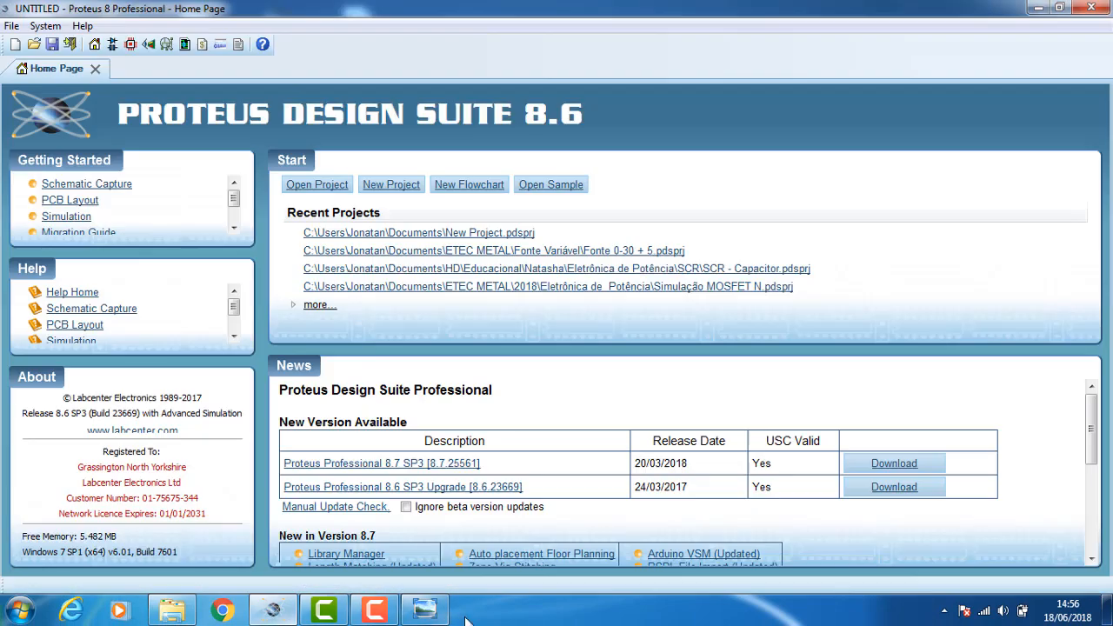
pyautogui.click(112, 45)
pyautogui.click(53, 180)
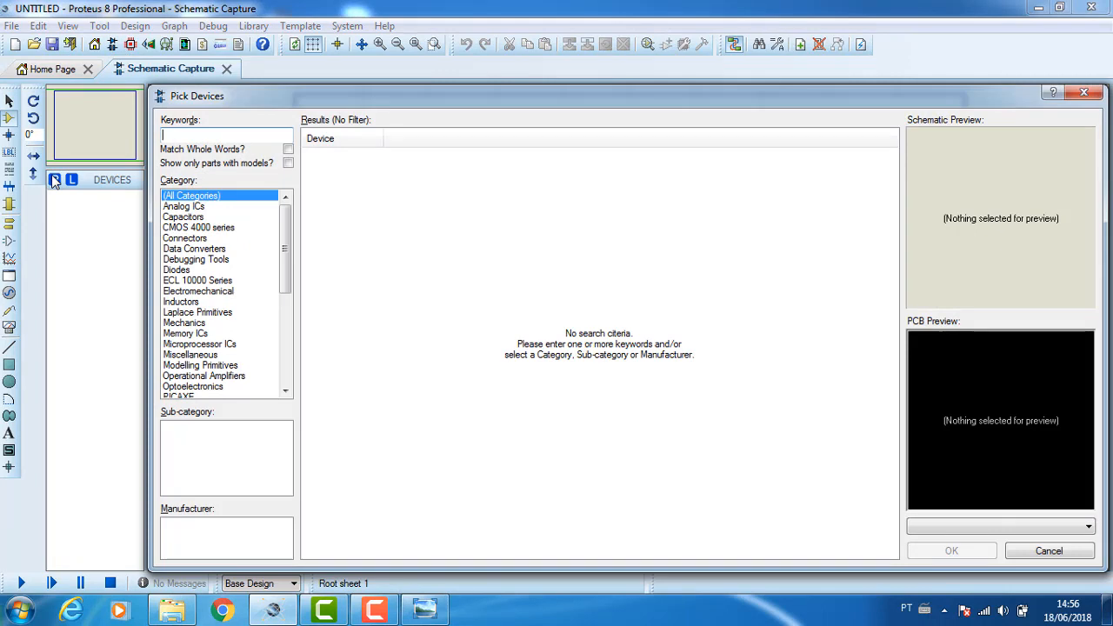
# Step: Search the device library for 1n4007 and check the DIODESINC diode against the Fonte 5V circuit image
pyautogui.write('1n4007')
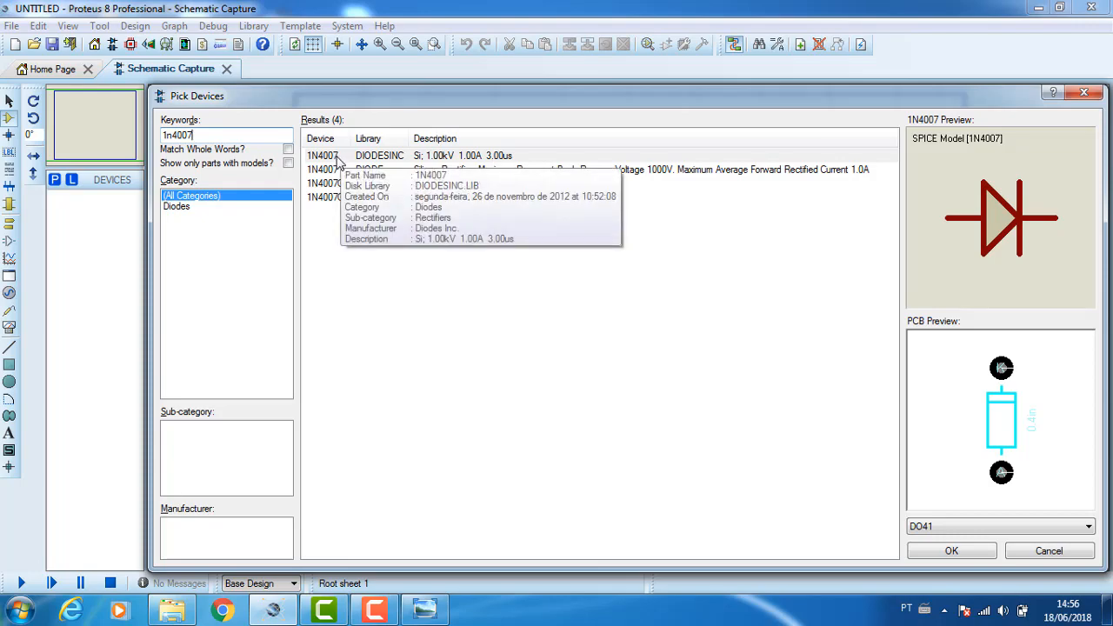
pyautogui.click(365, 157)
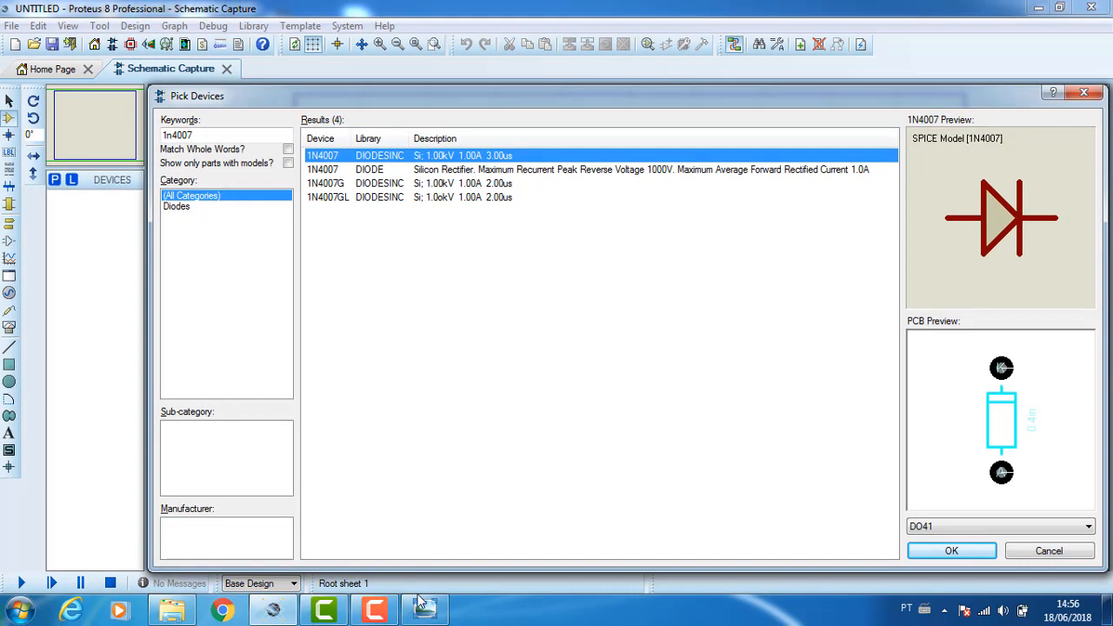
pyautogui.click(422, 605)
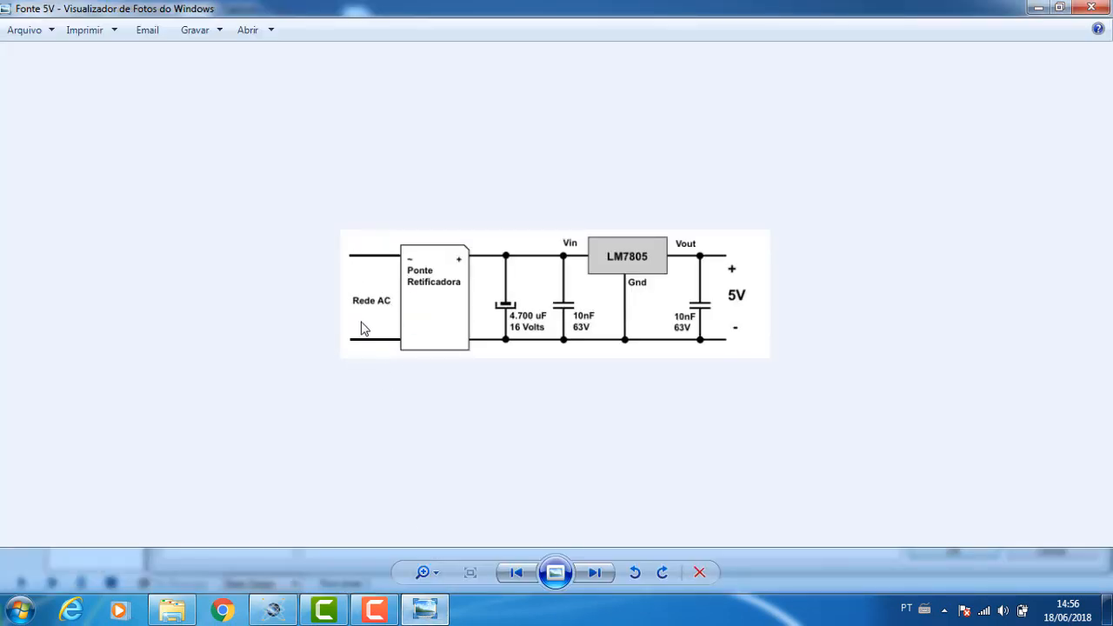
pyautogui.click(289, 614)
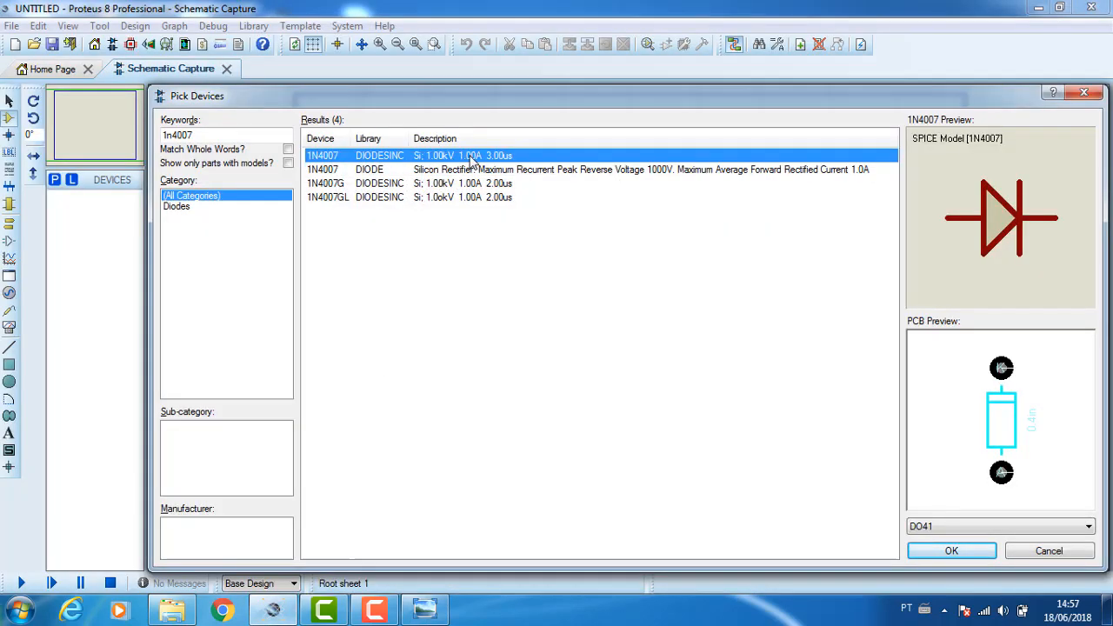
# Step: Search the device library for 1n5408 and examine the DIODESINC diode's ratings
pyautogui.click(188, 140)
pyautogui.doubleClick(188, 139)
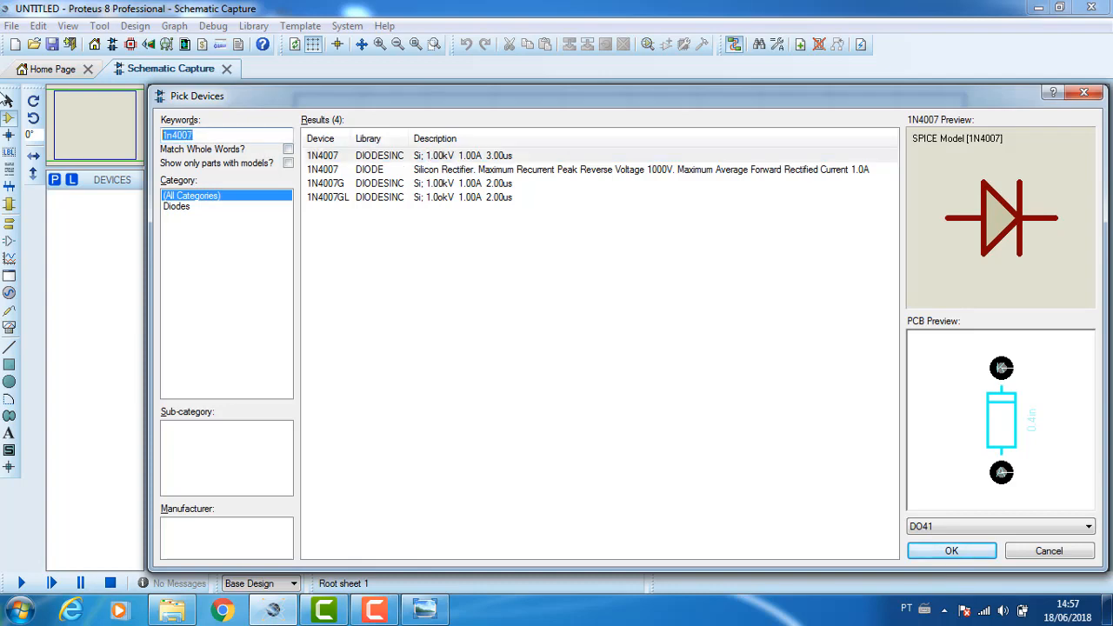
pyautogui.write('1n')
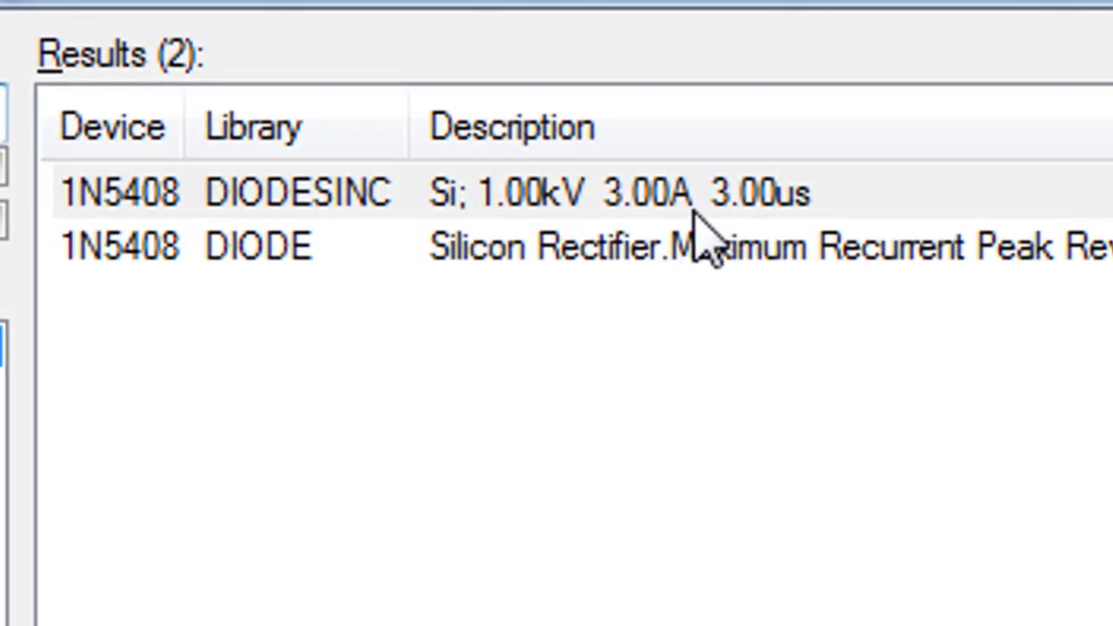
pyautogui.click(482, 159)
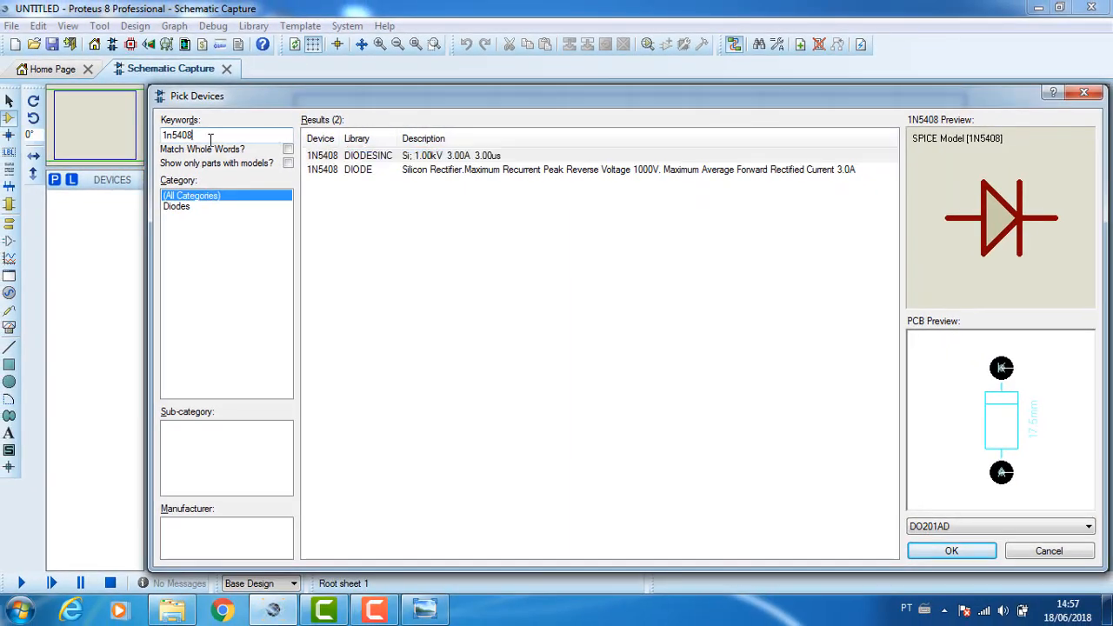
# Step: Search for 1n4007 again and add the DIODESINC 1N4007 diode to the device list
pyautogui.doubleClick(209, 140)
pyautogui.write('1n')
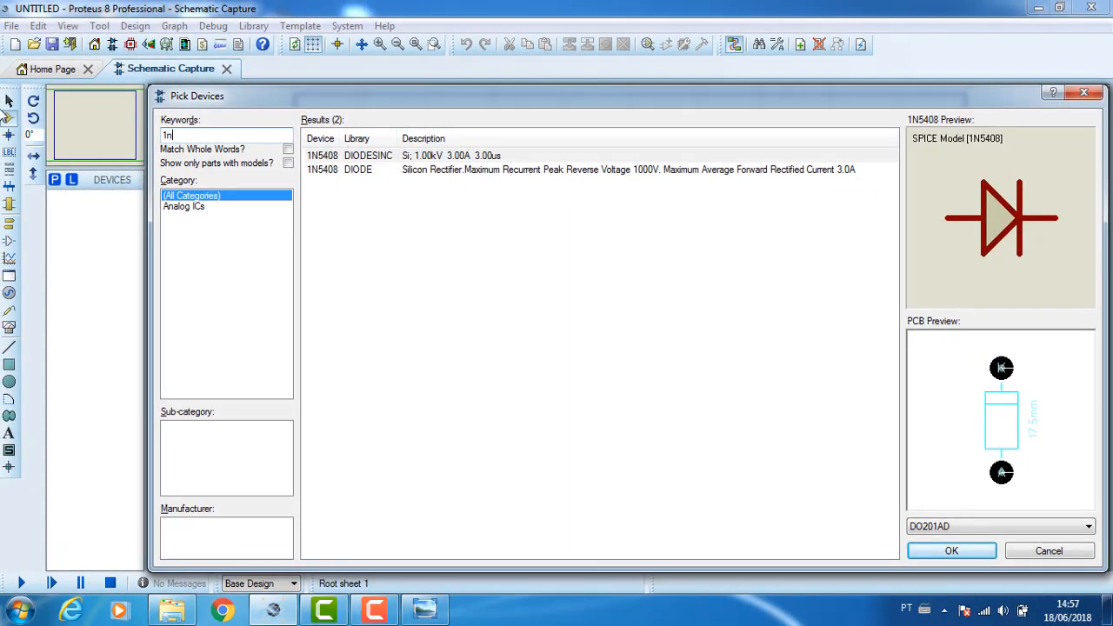
pyautogui.write('4007')
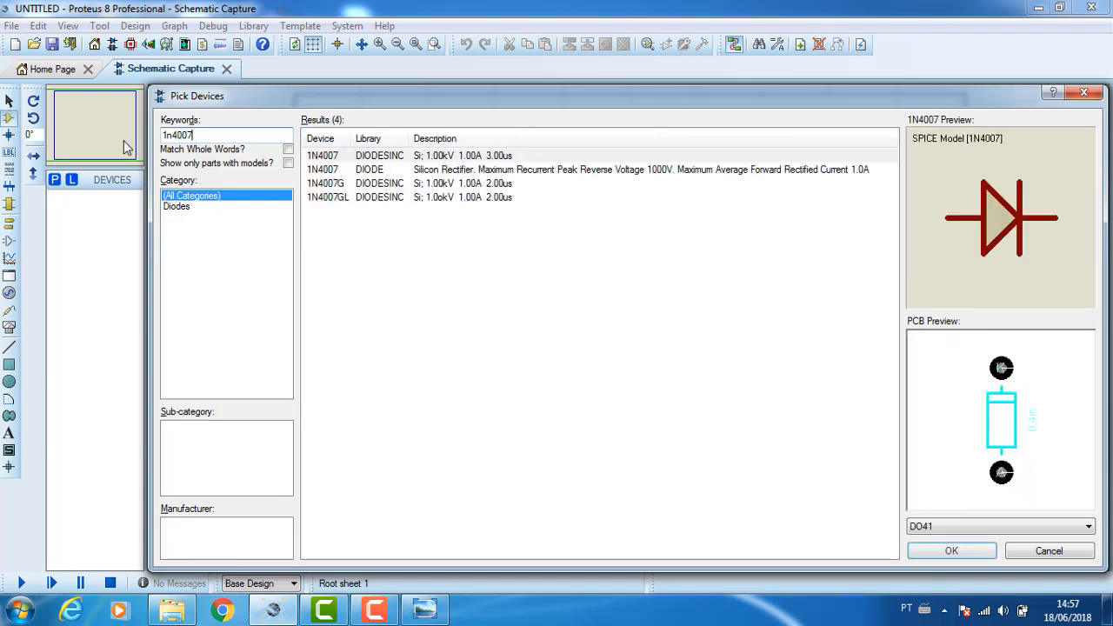
pyautogui.doubleClick(475, 157)
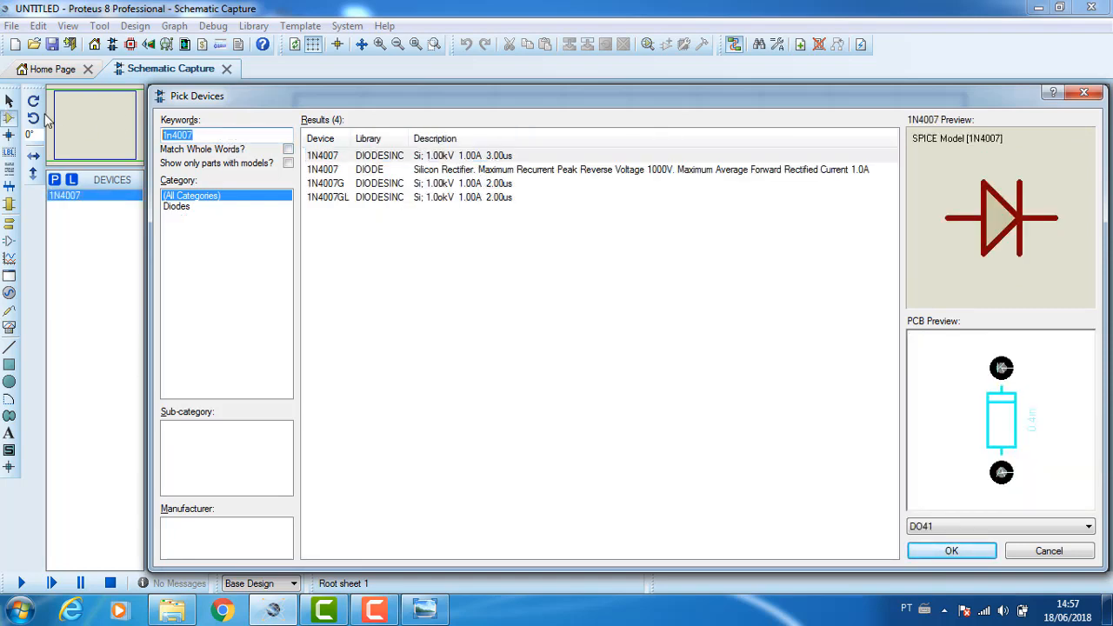
# Step: Check the electrolytic capacitor in the Fonte 5V circuit image and search the device library for 4700u
pyautogui.click(419, 608)
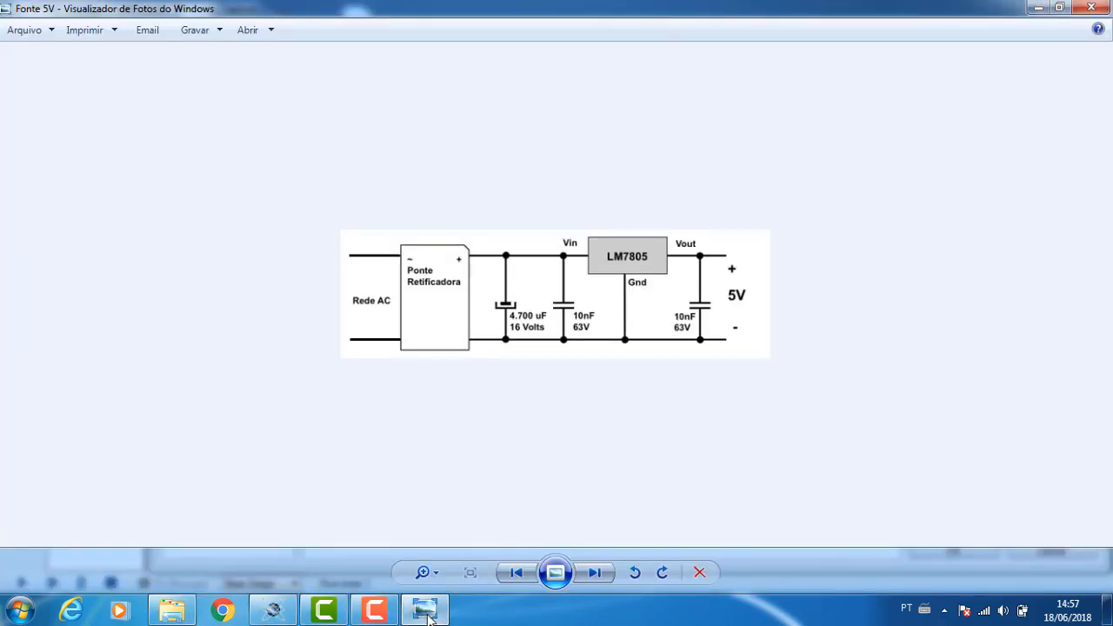
pyautogui.click(432, 606)
pyautogui.write('4700u')
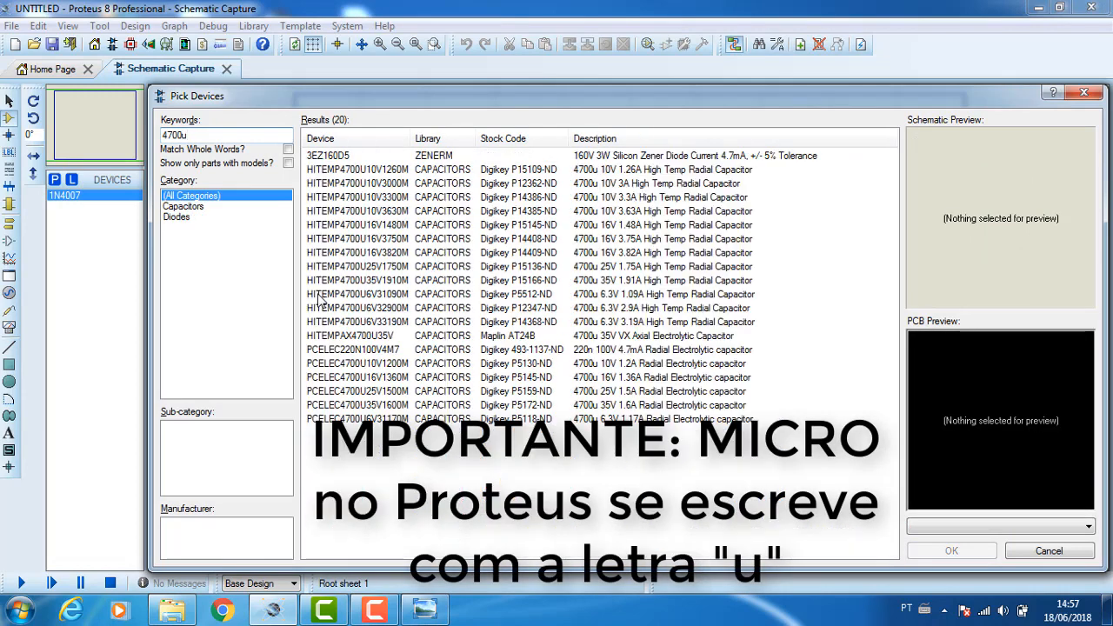
# Step: Go through the 4700u search results and compare the capacitors' schematic symbols and PCB packages
pyautogui.click(405, 253)
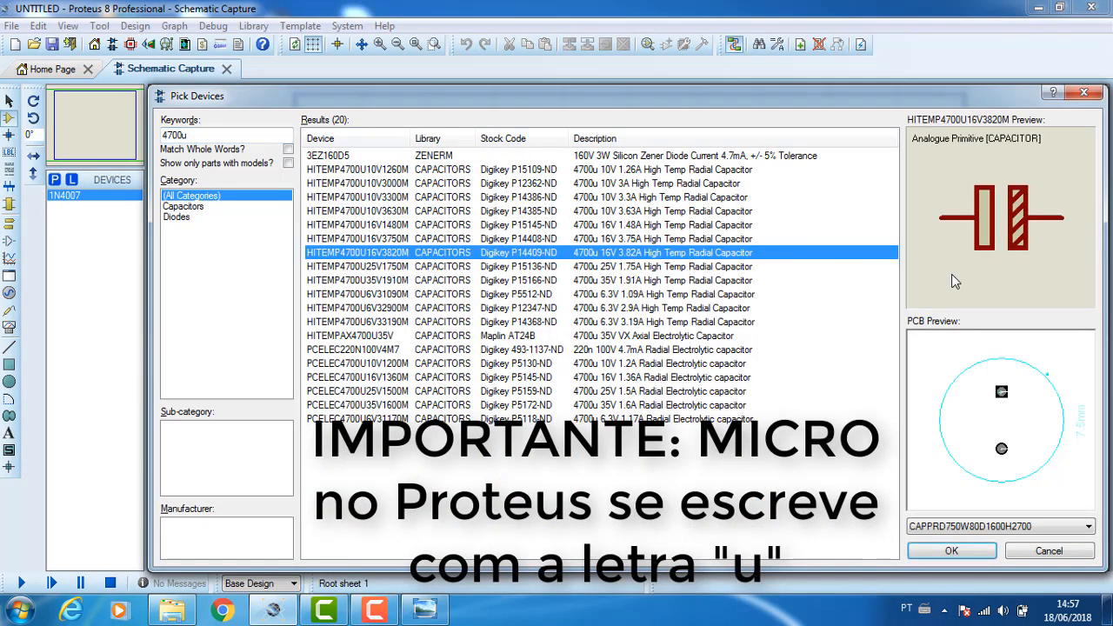
pyautogui.press('Up')
pyautogui.press('Up')
pyautogui.press('Up')
pyautogui.press('Up')
pyautogui.press('Up')
pyautogui.press('Up')
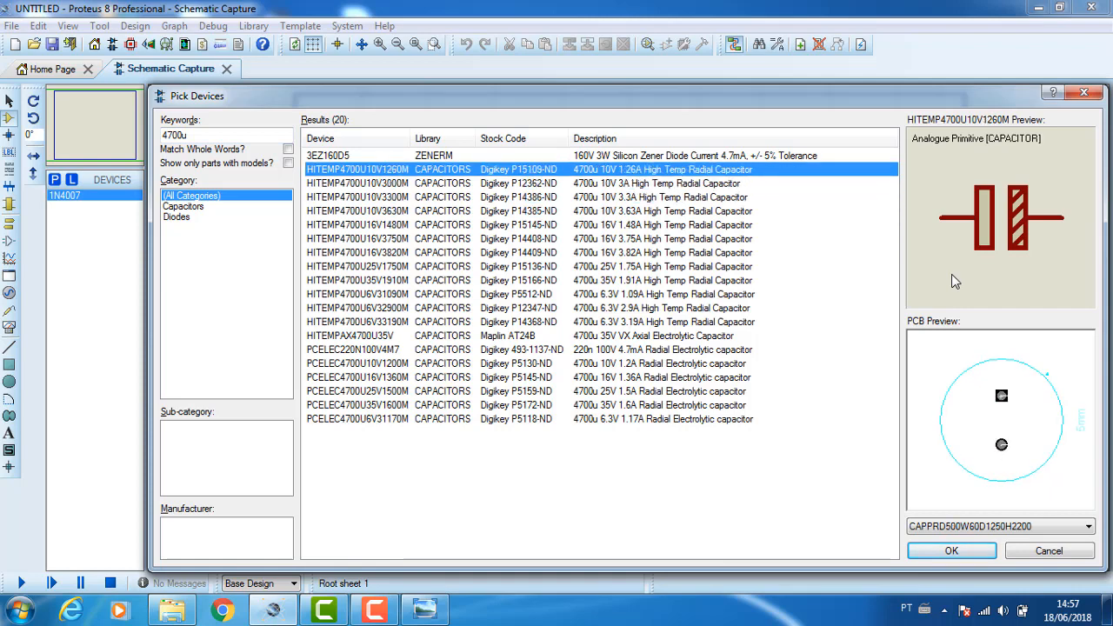
pyautogui.press('Up')
pyautogui.press('Down')
pyautogui.press('Down')
pyautogui.press('Down')
pyautogui.press('Down')
pyautogui.press('Down')
pyautogui.press('Down')
pyautogui.press('Down')
pyautogui.press('Down')
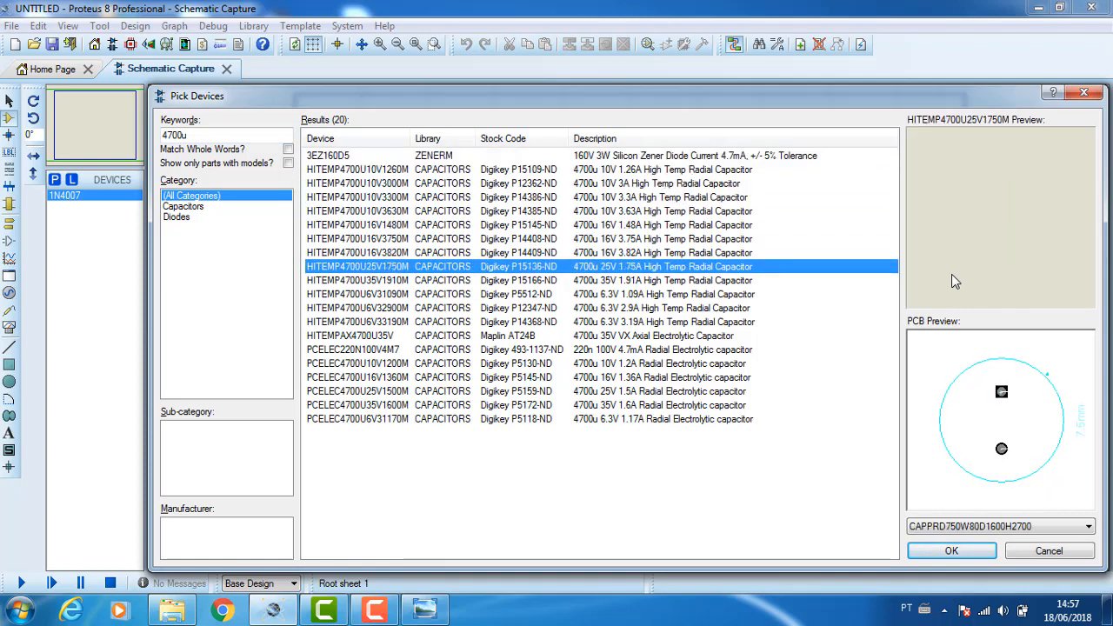
pyautogui.press('Down')
pyautogui.press('Down')
pyautogui.press('Down')
pyautogui.press('Down')
pyautogui.press('Down')
pyautogui.press('Down')
pyautogui.press('Down')
pyautogui.press('Down')
pyautogui.press('Down')
pyautogui.press('Down')
pyautogui.press('Down')
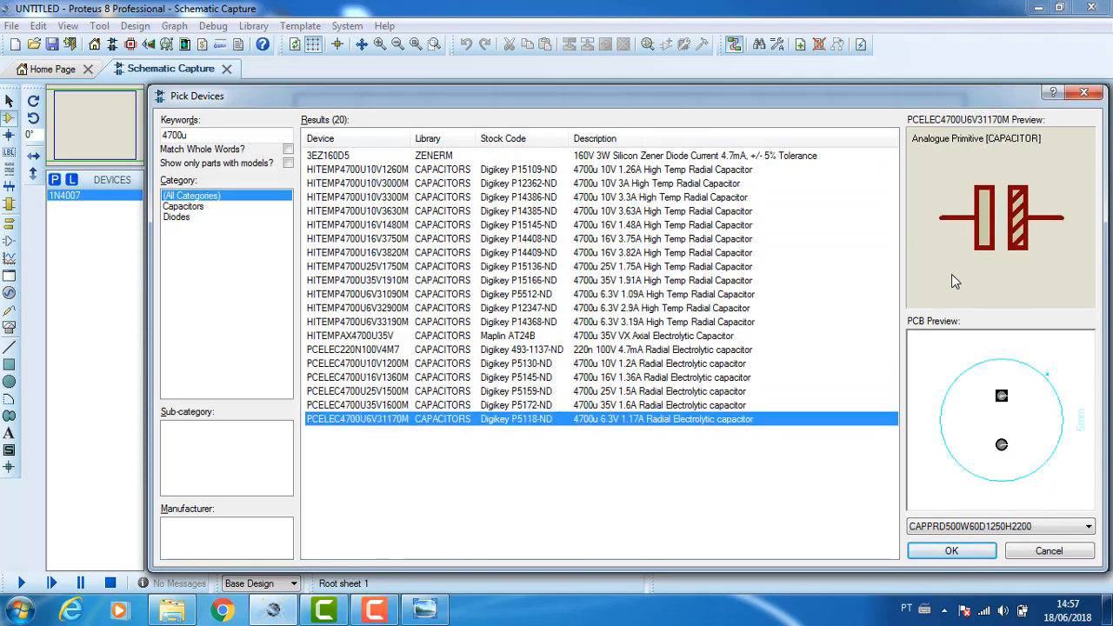
pyautogui.press('Up')
pyautogui.press('Up')
pyautogui.press('Up')
pyautogui.press('Up')
pyautogui.press('Up')
pyautogui.press('Up')
pyautogui.press('Up')
pyautogui.press('Up')
pyautogui.press('Up')
pyautogui.press('Up')
pyautogui.press('Up')
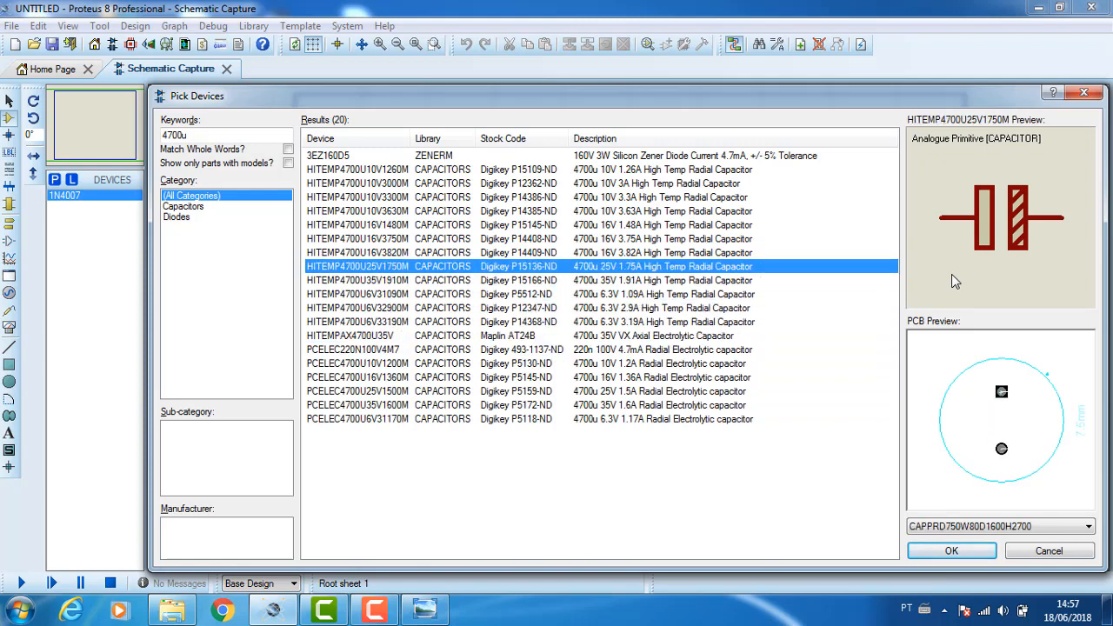
pyautogui.press('Up')
pyautogui.press('Up')
pyautogui.press('Up')
pyautogui.press('Up')
pyautogui.press('Up')
pyautogui.press('Up')
pyautogui.press('Up')
pyautogui.press('Up')
pyautogui.press('Down')
pyautogui.press('Down')
pyautogui.press('Down')
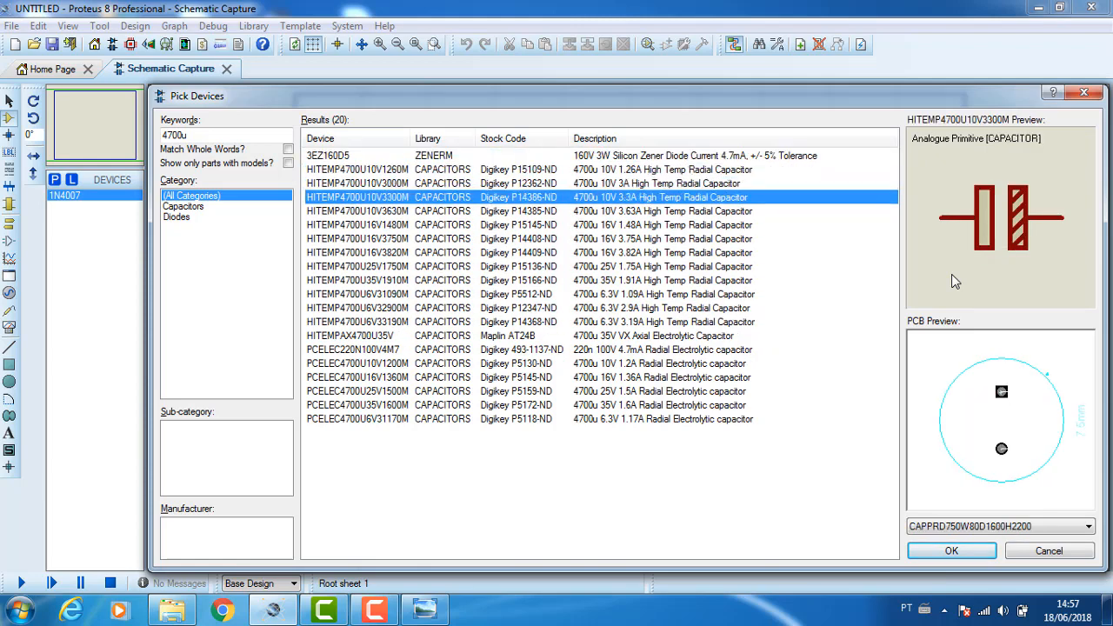
pyautogui.press('Down')
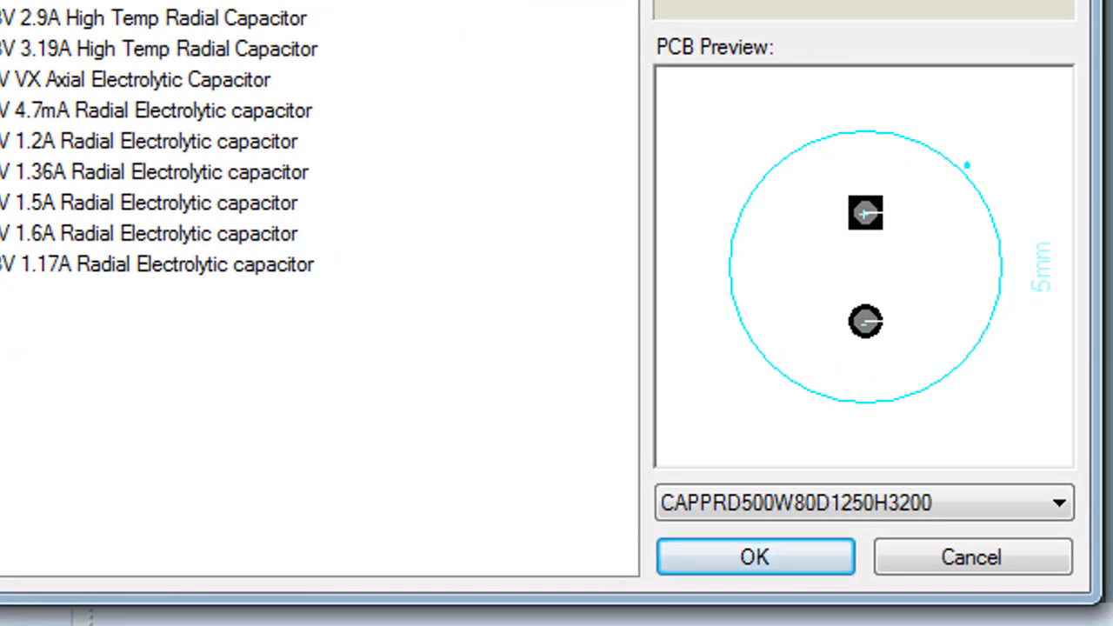
pyautogui.press('Down')
pyautogui.press('Down')
pyautogui.press('Down')
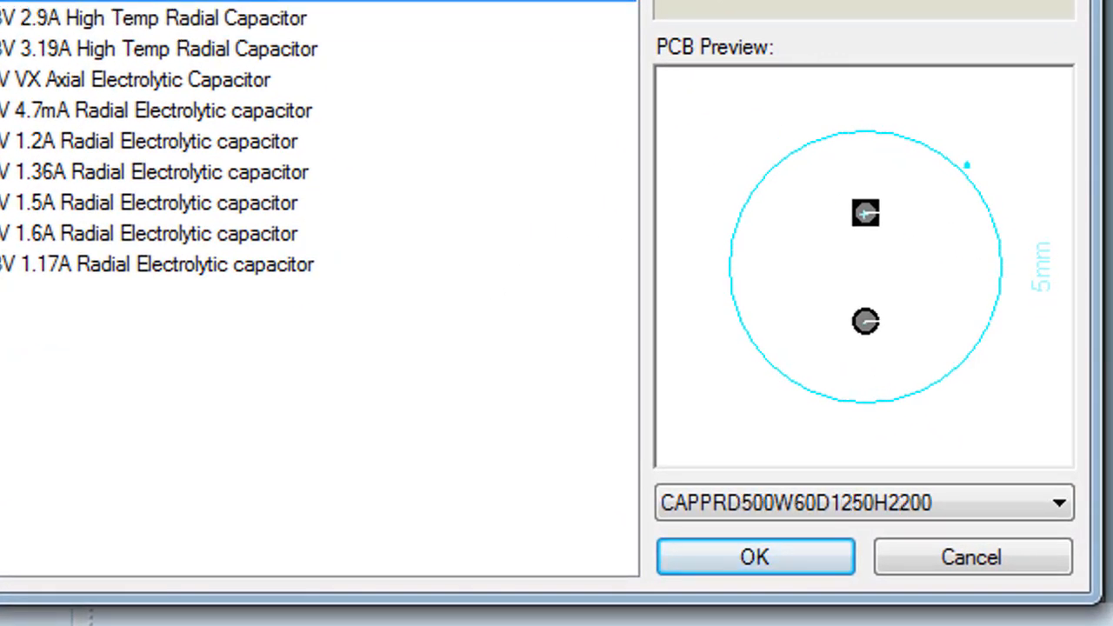
pyautogui.press('Down')
pyautogui.press('Down')
pyautogui.press('Down')
pyautogui.press('Down')
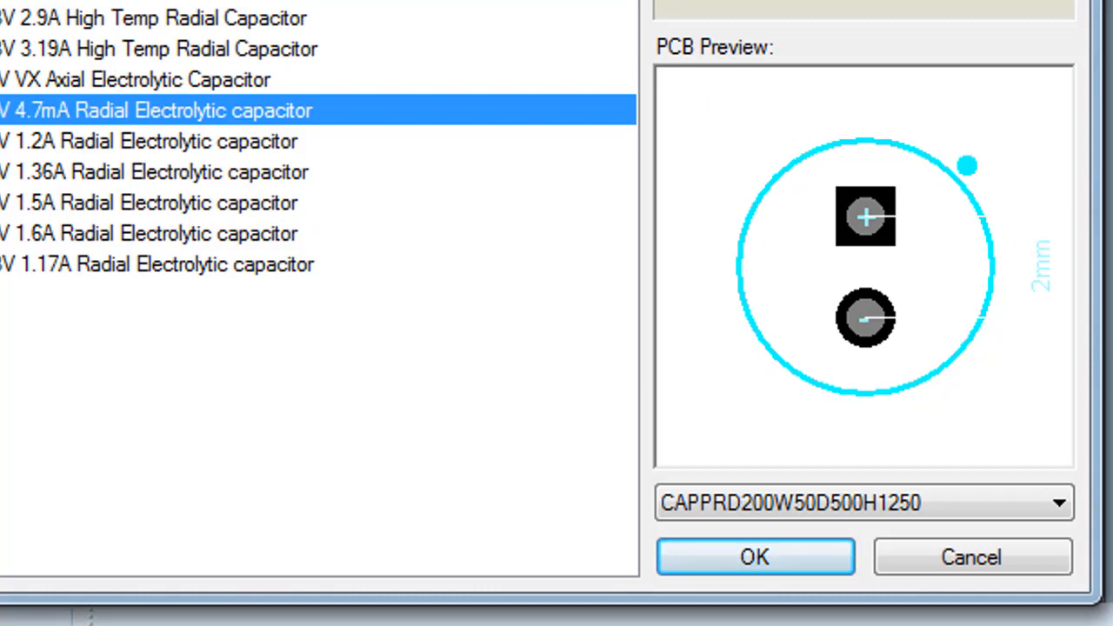
pyautogui.press('Up')
pyautogui.press('Up')
pyautogui.press('Up')
pyautogui.press('Up')
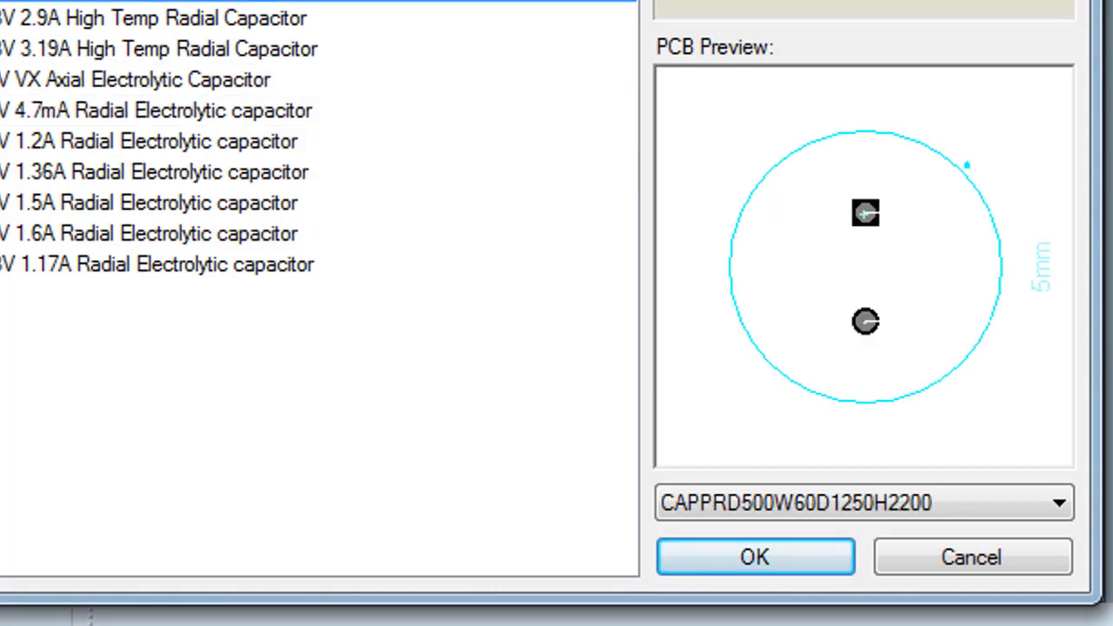
pyautogui.press('Up')
pyautogui.press('Up')
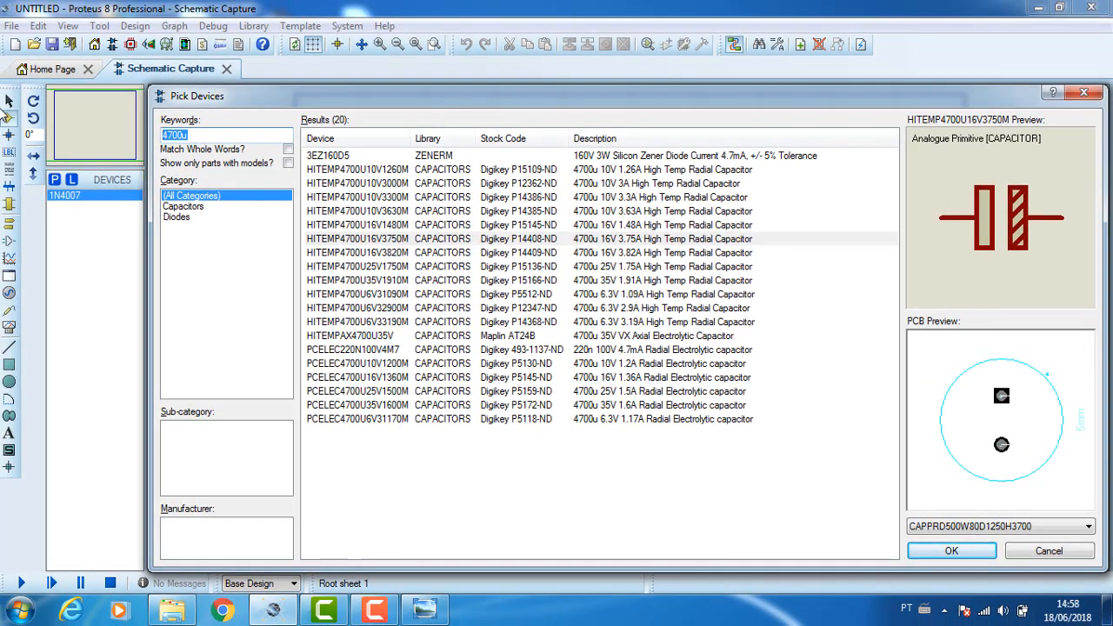
# Step: Search the device library for scr and examine the generic SCR's schematic and PCB previews
pyautogui.write('scr')
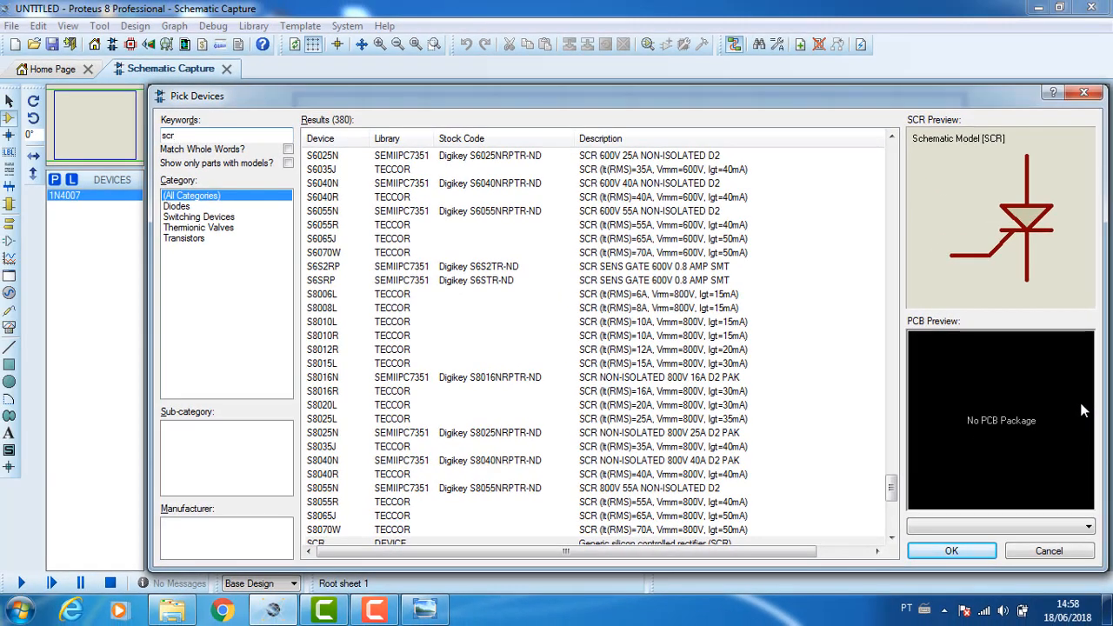
# Step: Replace the scr search with a new library search for 4700u
pyautogui.doubleClick(228, 134)
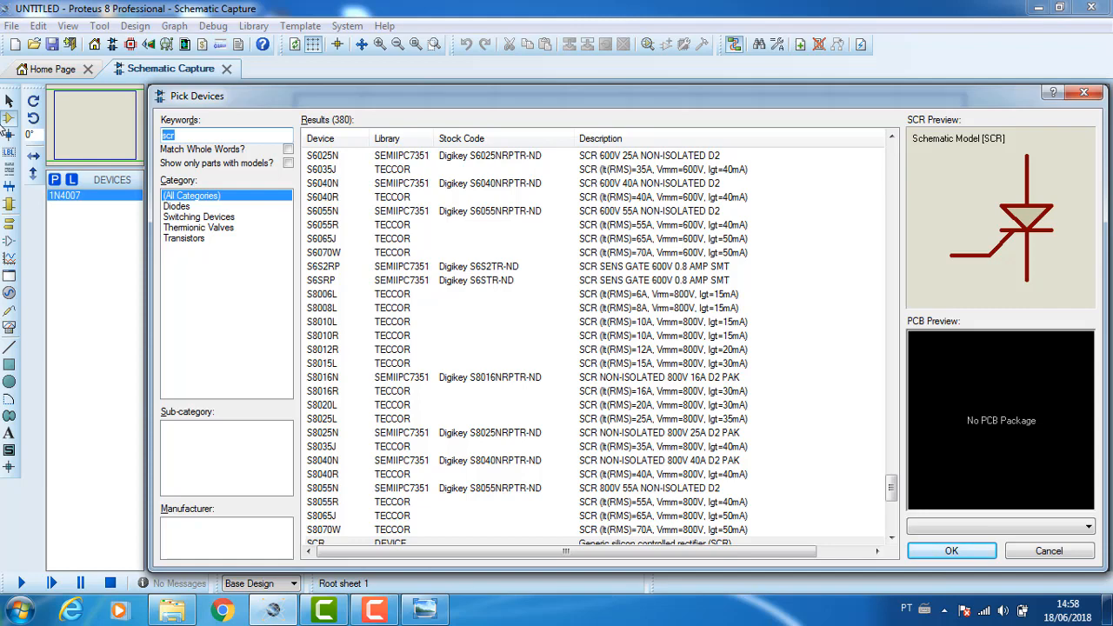
pyautogui.write('4700uF')
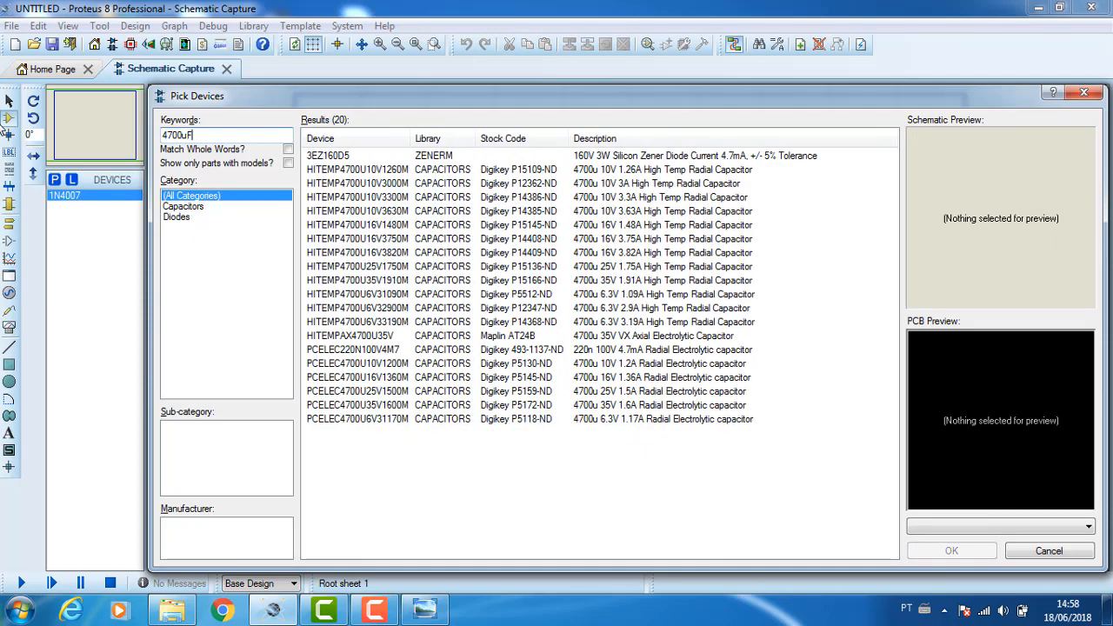
pyautogui.press('BackSpace')
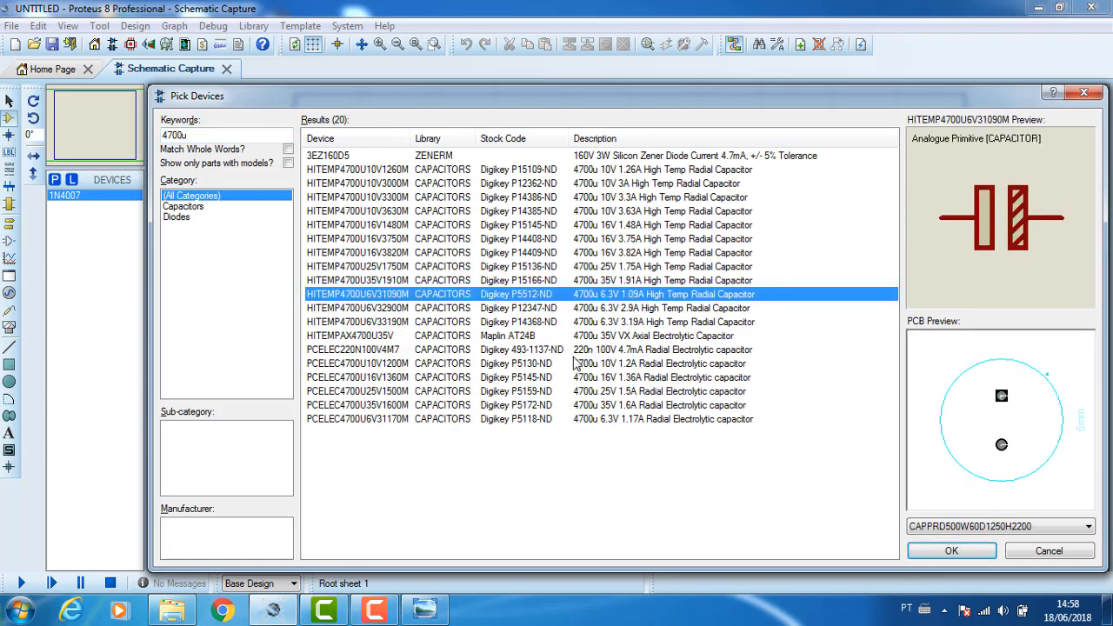
# Step: Compare the 16V, 25V, 35V and 6.3V variants of the 4700u High Temp Radial capacitor and recheck the Fonte 5V circuit image
pyautogui.click(614, 227)
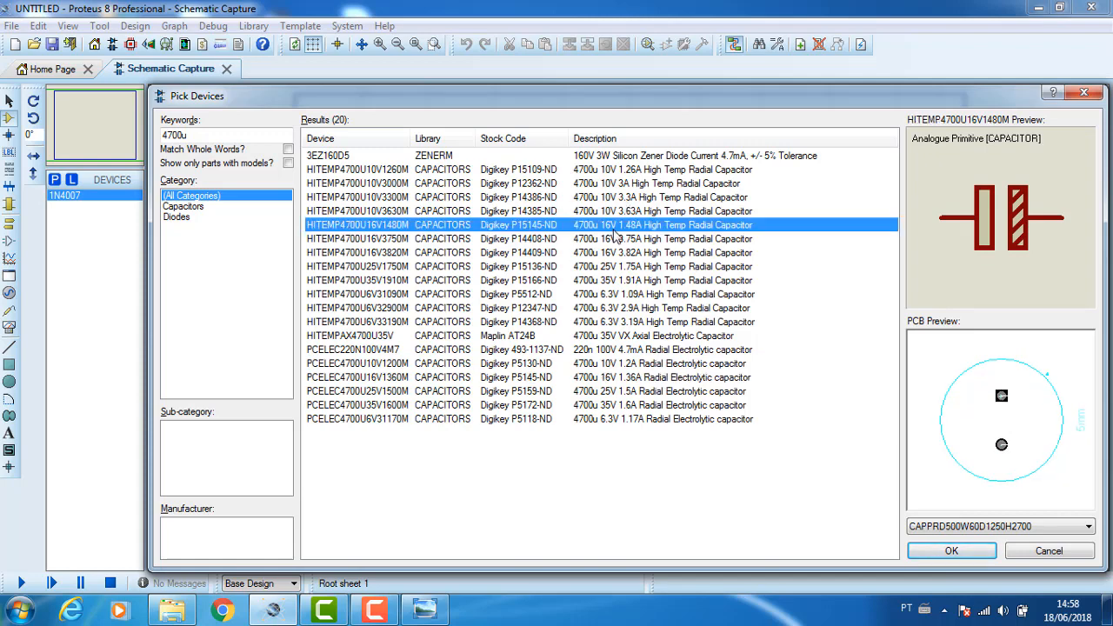
pyautogui.press('Up')
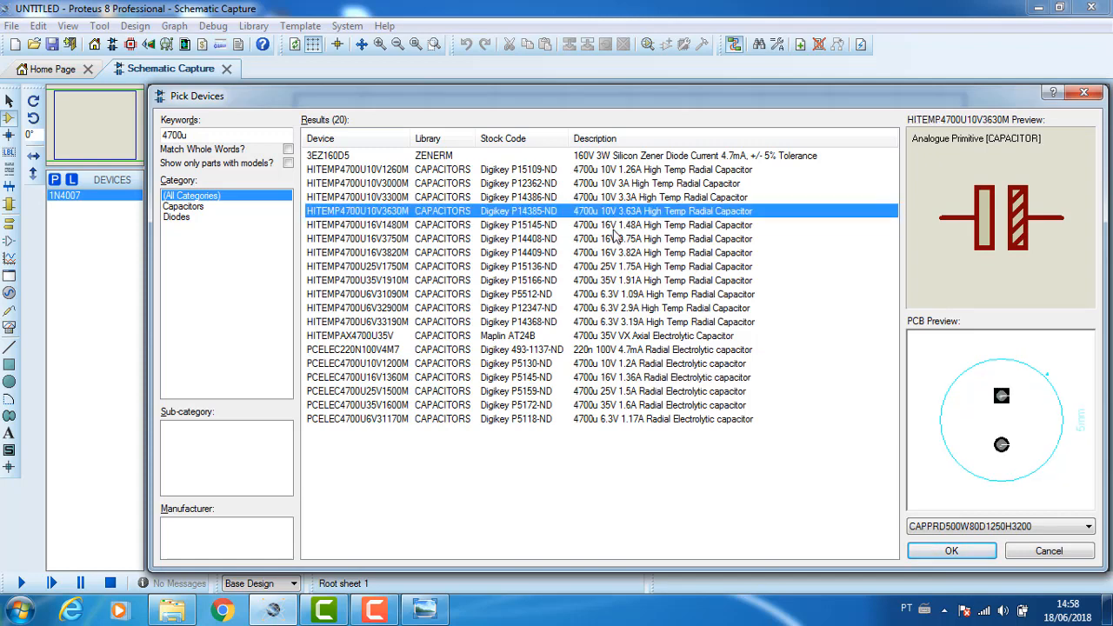
pyautogui.press('Down')
pyautogui.press('Down')
pyautogui.press('Down')
pyautogui.press('Down')
pyautogui.press('Down')
pyautogui.press('Down')
pyautogui.press('Down')
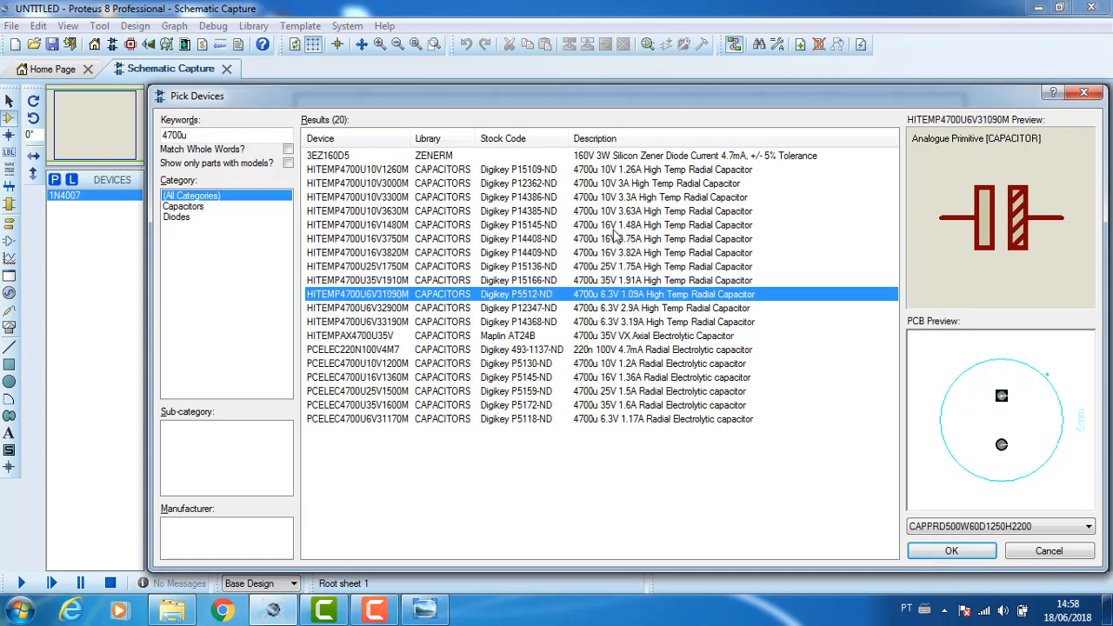
pyautogui.press('Up')
pyautogui.press('Up')
pyautogui.press('Down')
pyautogui.press('Down')
pyautogui.press('Down')
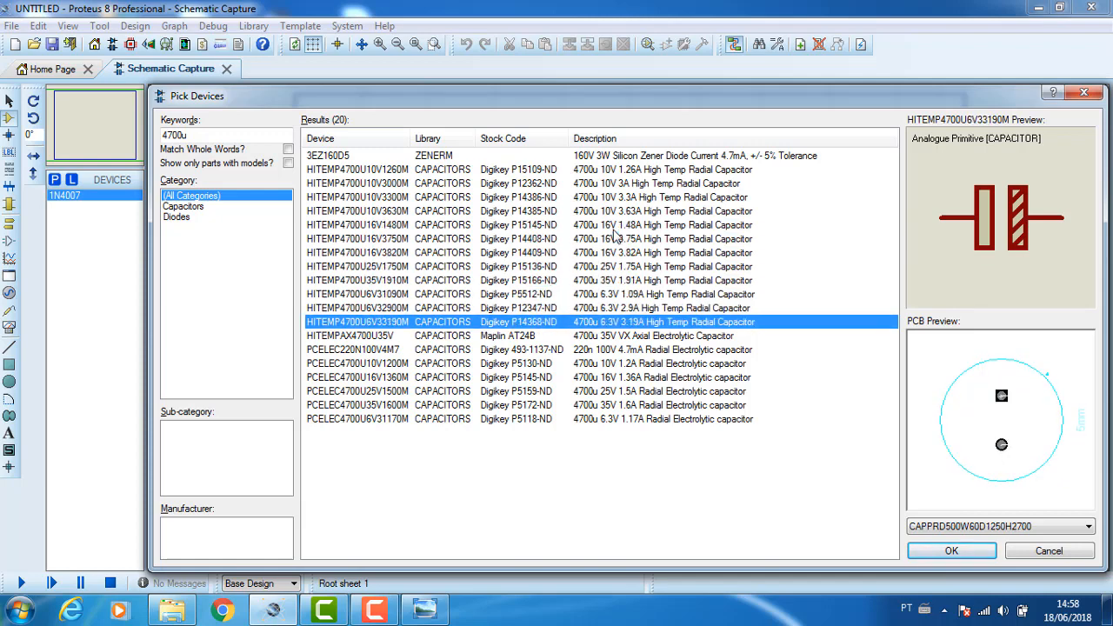
pyautogui.click(424, 609)
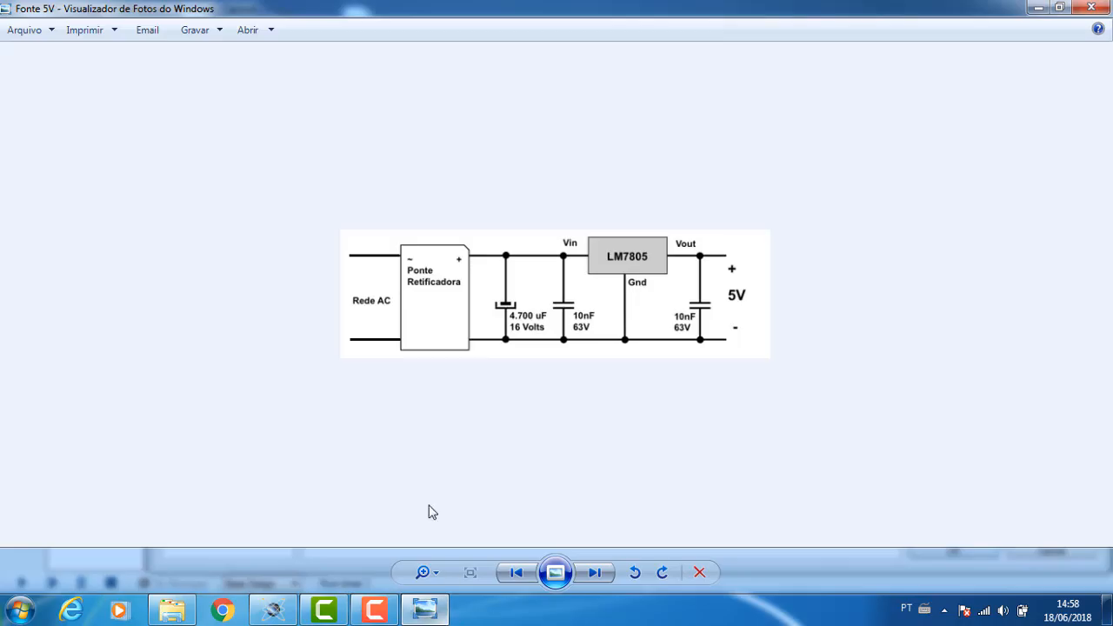
# Step: Compare the 16V and 35V variants of the 4700u High Temp Radial capacitor and recheck the Fonte 5V circuit image
pyautogui.click(435, 606)
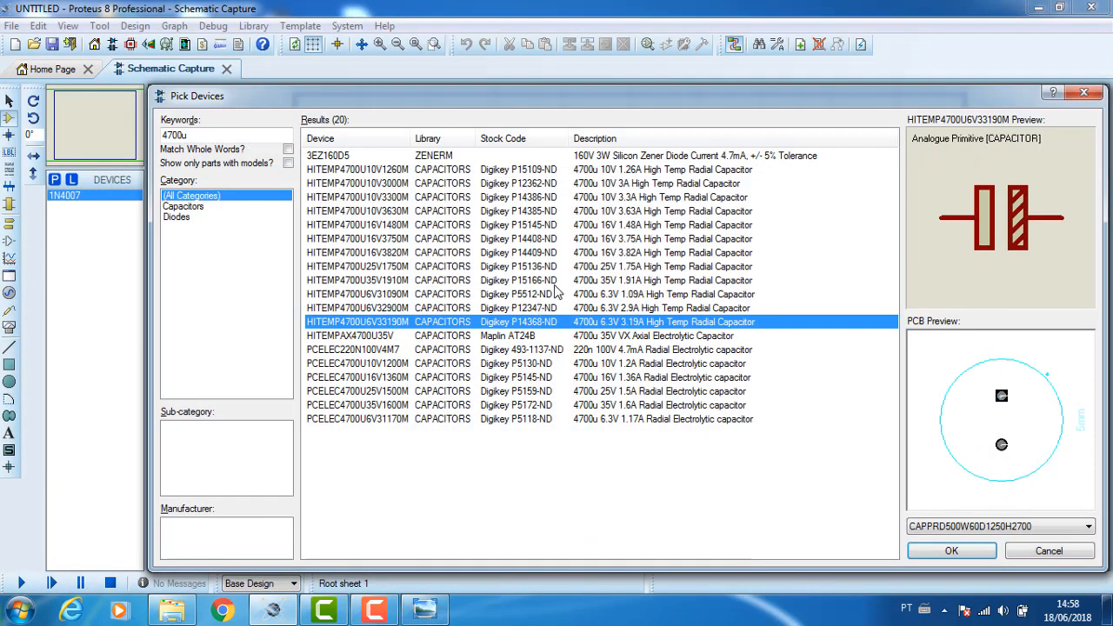
pyautogui.click(552, 253)
pyautogui.click(551, 228)
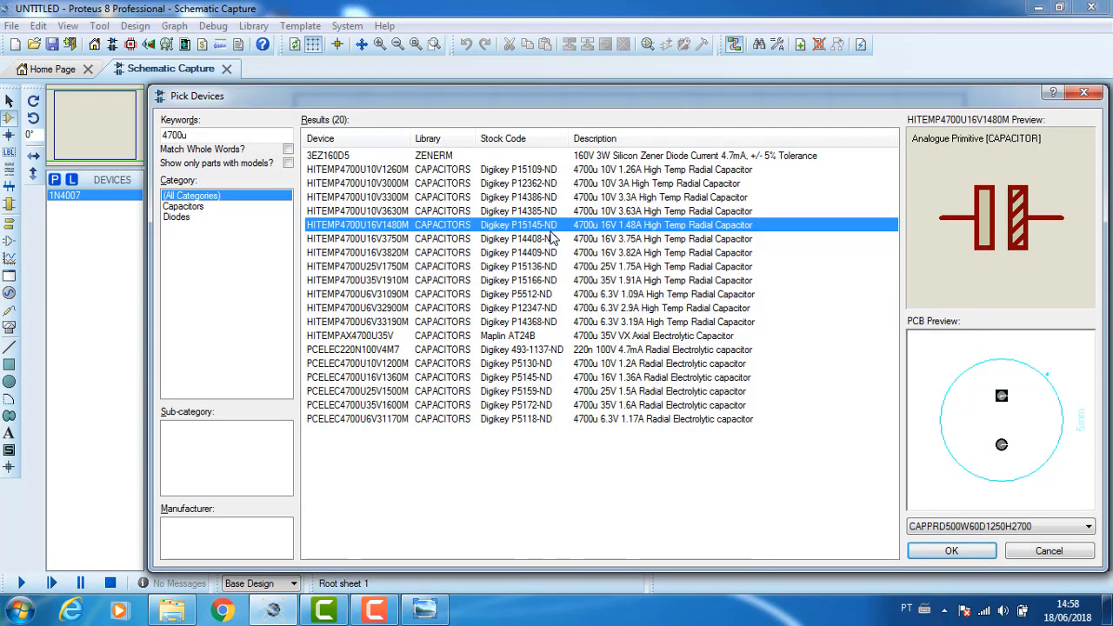
pyautogui.hotkey('alt', 'Tab')
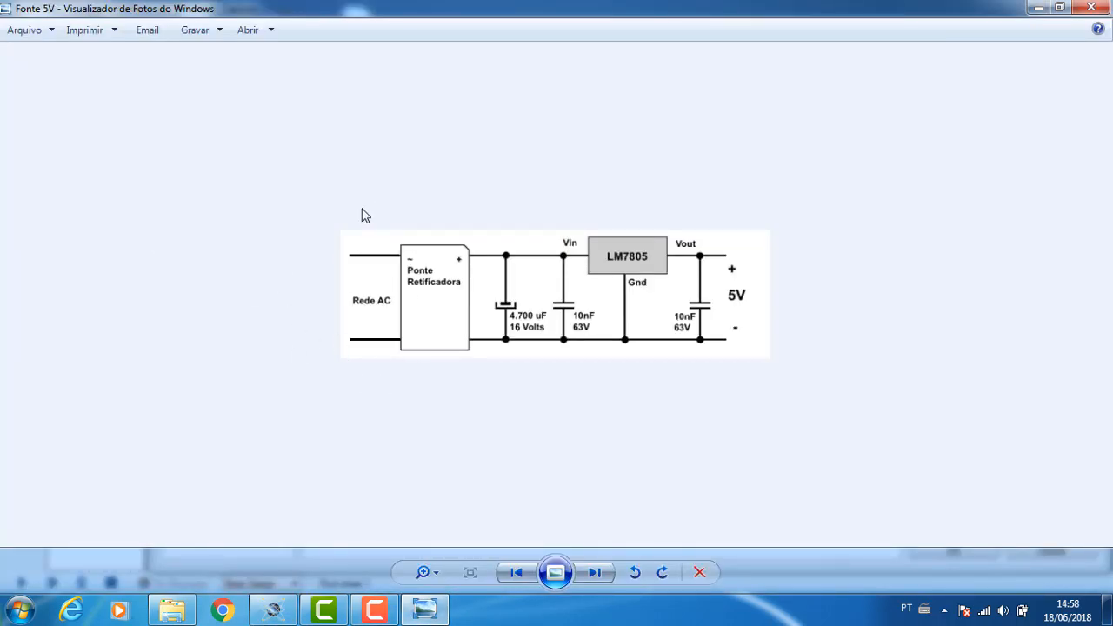
pyautogui.click(425, 611)
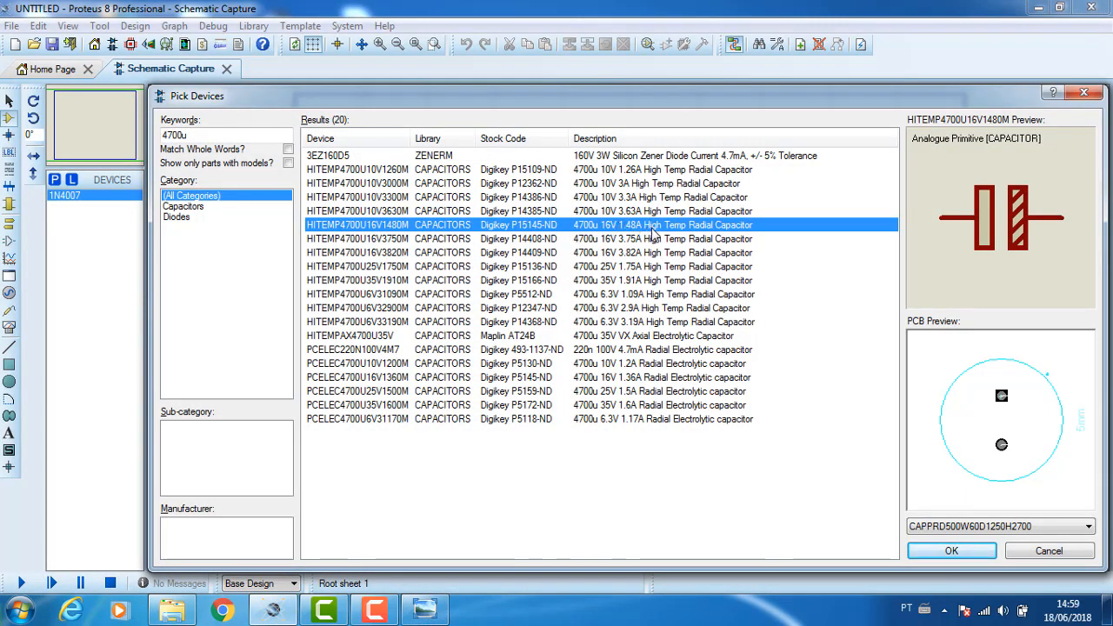
pyautogui.click(626, 280)
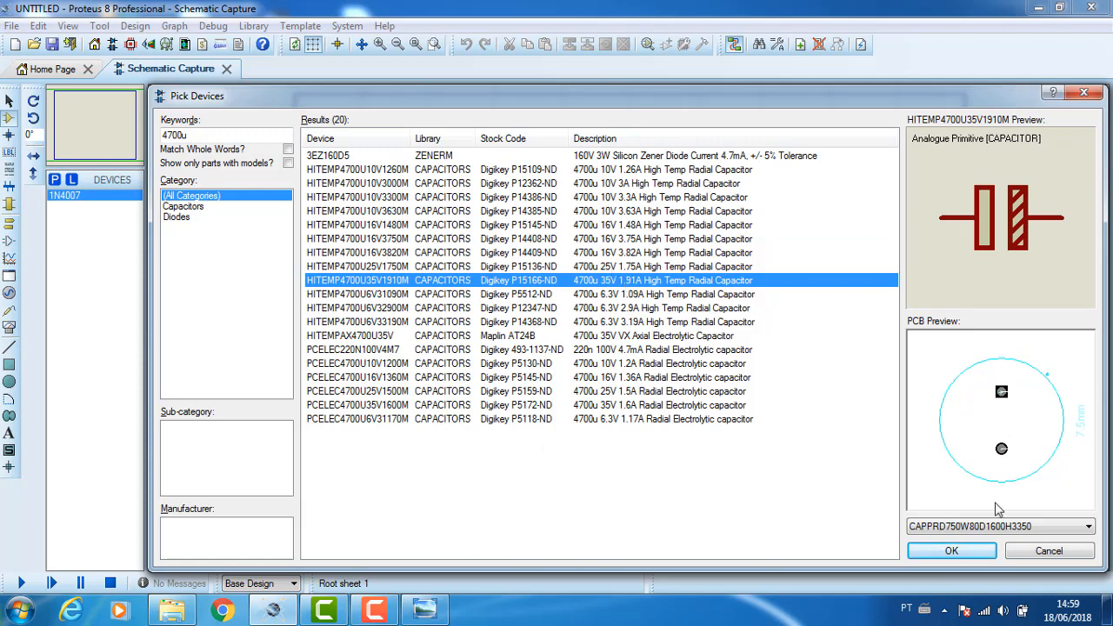
pyautogui.click(621, 254)
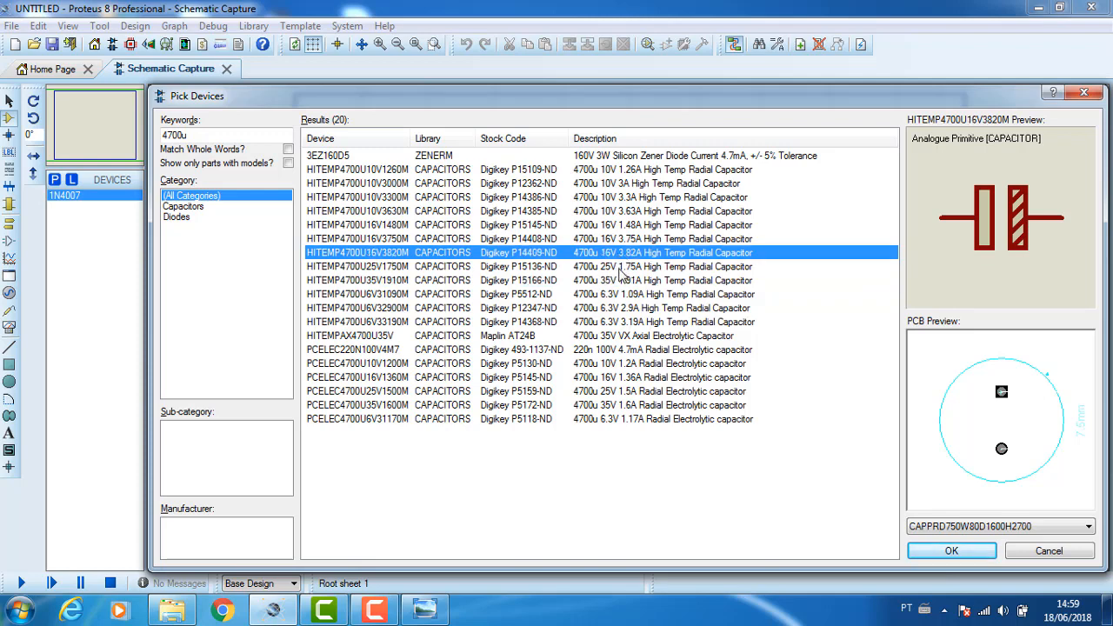
# Step: Go through the 4700u results between the 10V High Temp Radial and 220n Radial Electrolytic entries, comparing symbols and PCB packages
pyautogui.click(620, 266)
pyautogui.press('Down')
pyautogui.press('Down')
pyautogui.press('Down')
pyautogui.press('Down')
pyautogui.press('Down')
pyautogui.press('Down')
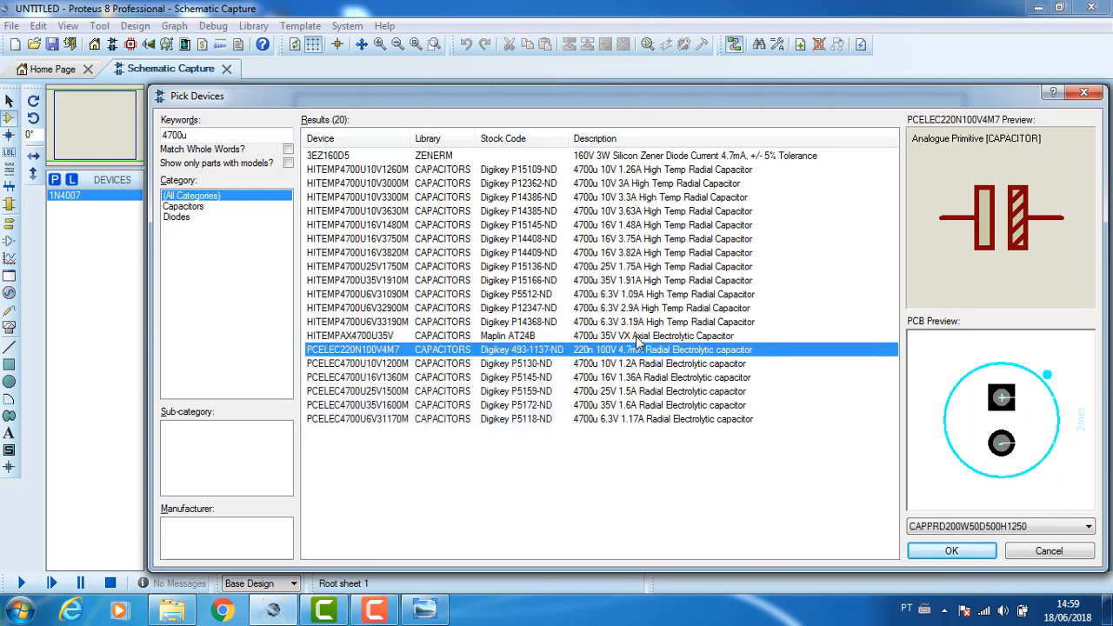
pyautogui.click(639, 341)
pyautogui.press('Up')
pyautogui.press('Up')
pyautogui.press('Up')
pyautogui.press('Up')
pyautogui.press('Up')
pyautogui.press('Up')
pyautogui.press('Up')
pyautogui.press('Up')
pyautogui.press('Up')
pyautogui.press('Up')
pyautogui.press('Up')
pyautogui.press('Up')
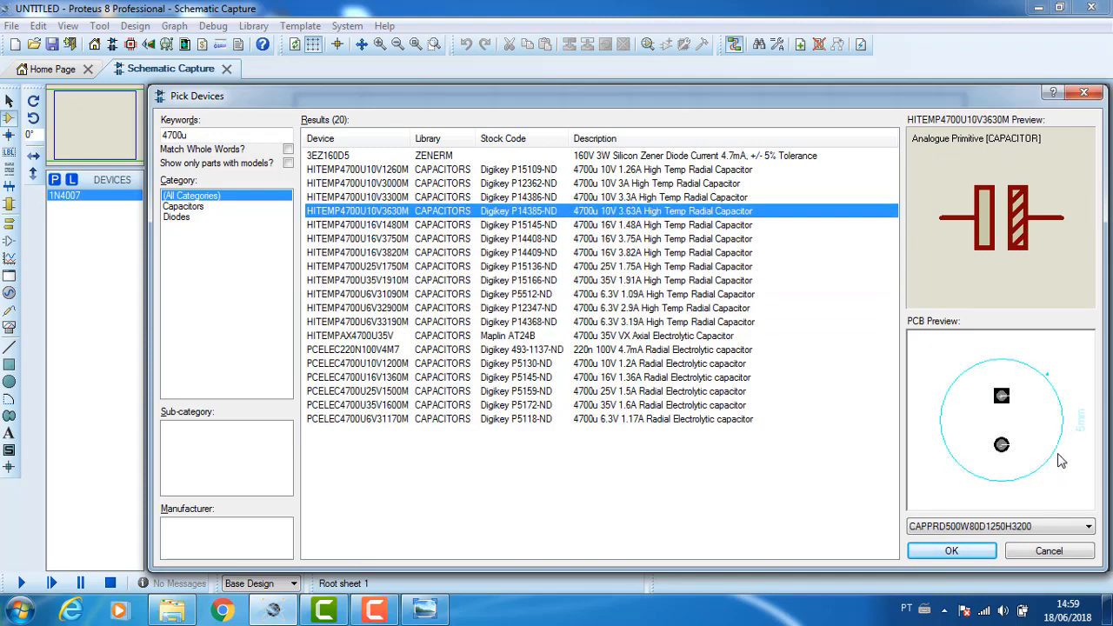
pyautogui.press('Up')
pyautogui.press('Down')
pyautogui.press('Down')
pyautogui.press('Down')
pyautogui.press('Down')
pyautogui.press('Down')
pyautogui.press('Down')
pyautogui.press('Down')
pyautogui.press('Down')
pyautogui.press('Down')
pyautogui.press('Down')
pyautogui.press('Down')
pyautogui.press('Down')
pyautogui.press('Down')
pyautogui.press('Down')
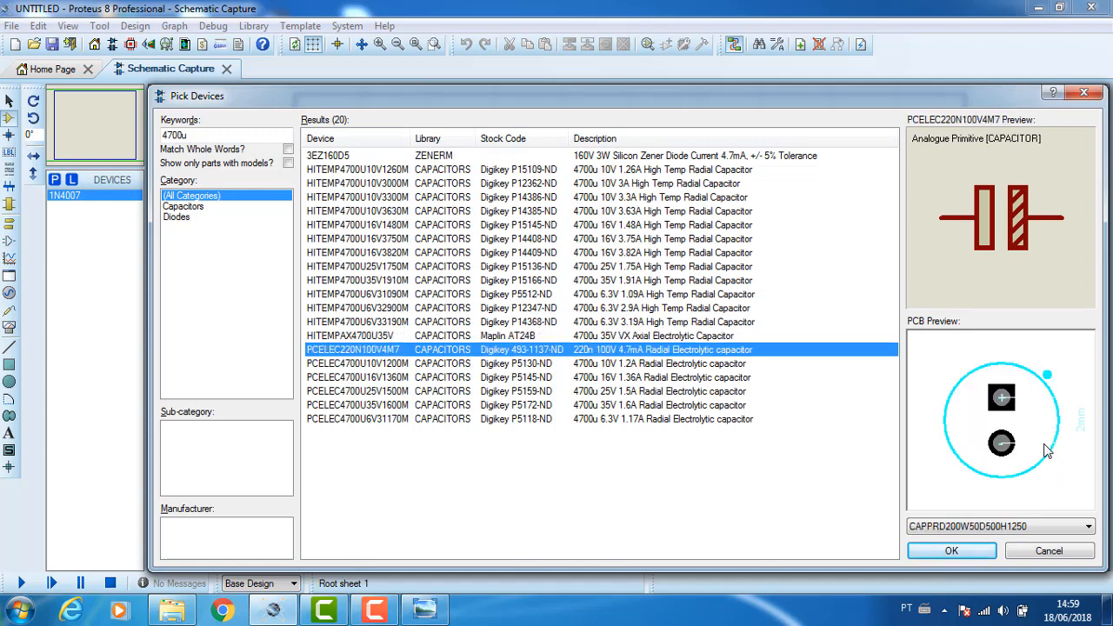
pyautogui.press('Up')
pyautogui.press('Up')
pyautogui.press('Up')
pyautogui.press('Up')
pyautogui.press('Down')
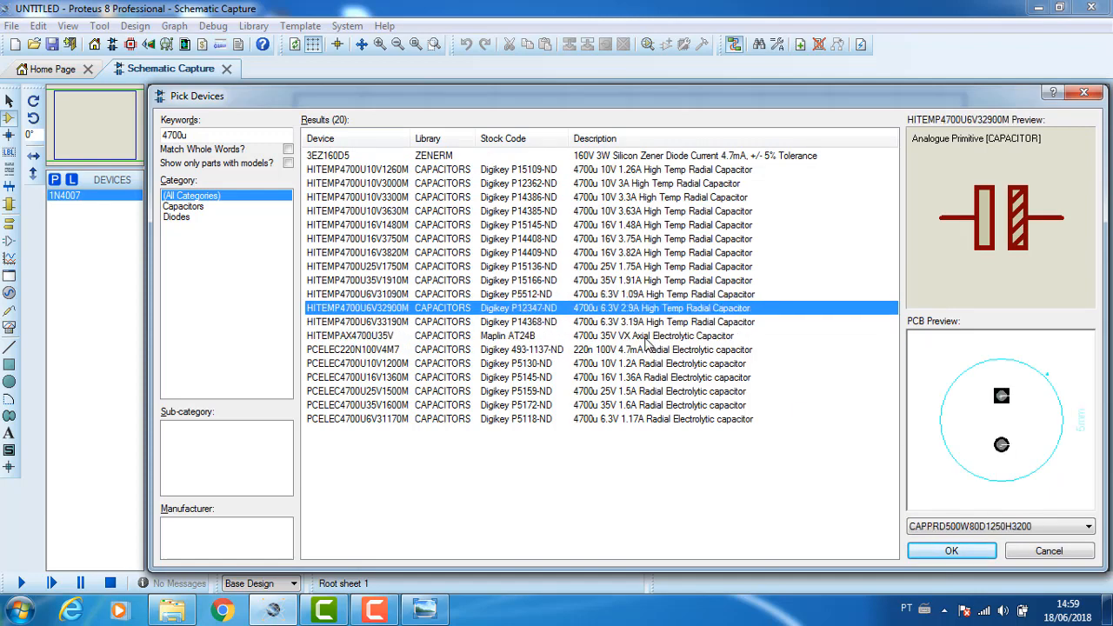
pyautogui.press('Up')
pyautogui.press('Up')
pyautogui.press('Up')
pyautogui.press('Down')
pyautogui.press('Down')
pyautogui.press('Down')
pyautogui.press('Down')
pyautogui.press('Up')
pyautogui.press('Up')
pyautogui.press('Up')
pyautogui.press('Down')
pyautogui.press('Down')
pyautogui.press('Down')
pyautogui.press('Up')
pyautogui.press('Up')
pyautogui.press('Up')
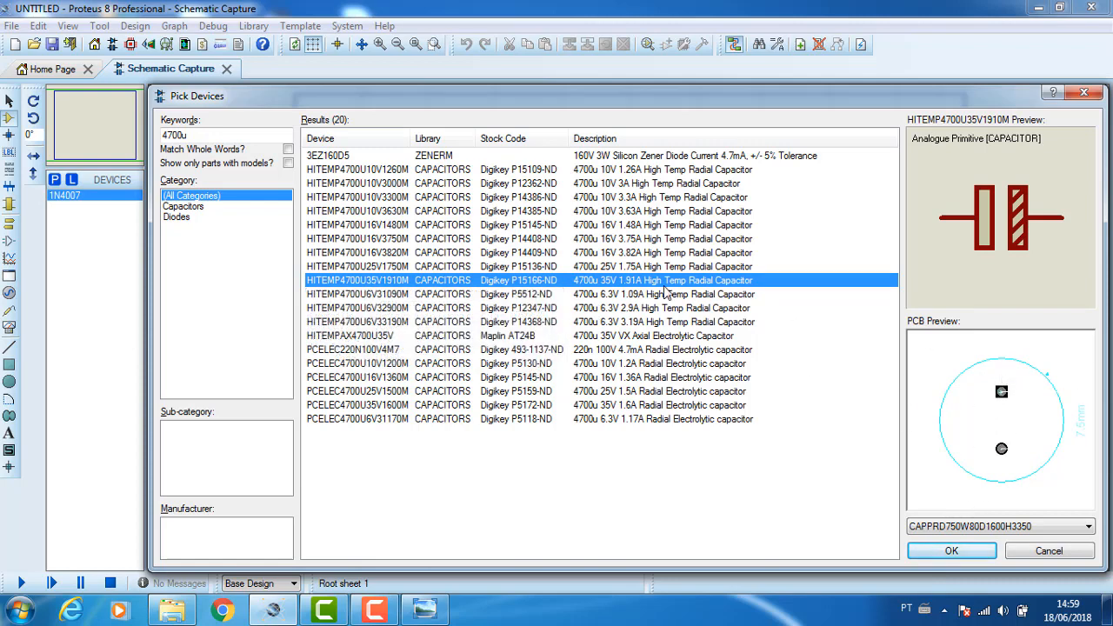
# Step: Add the 4700u 16V 3.75A High Temp Radial capacitor, HITEMP4700U16V3750M, to the project's device list
pyautogui.click(635, 254)
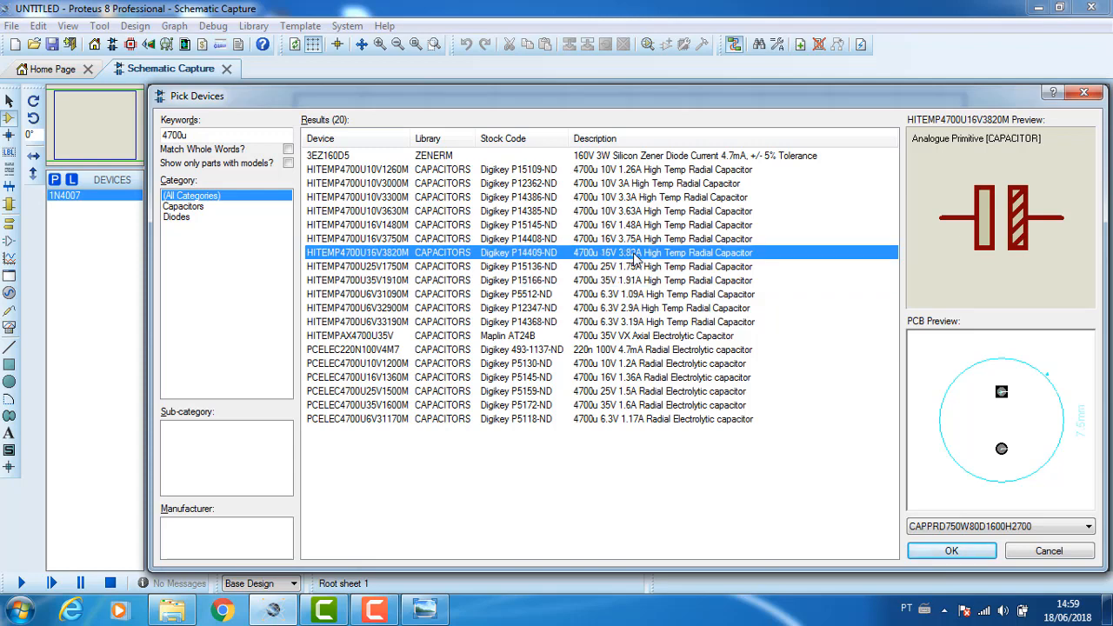
pyautogui.click(633, 243)
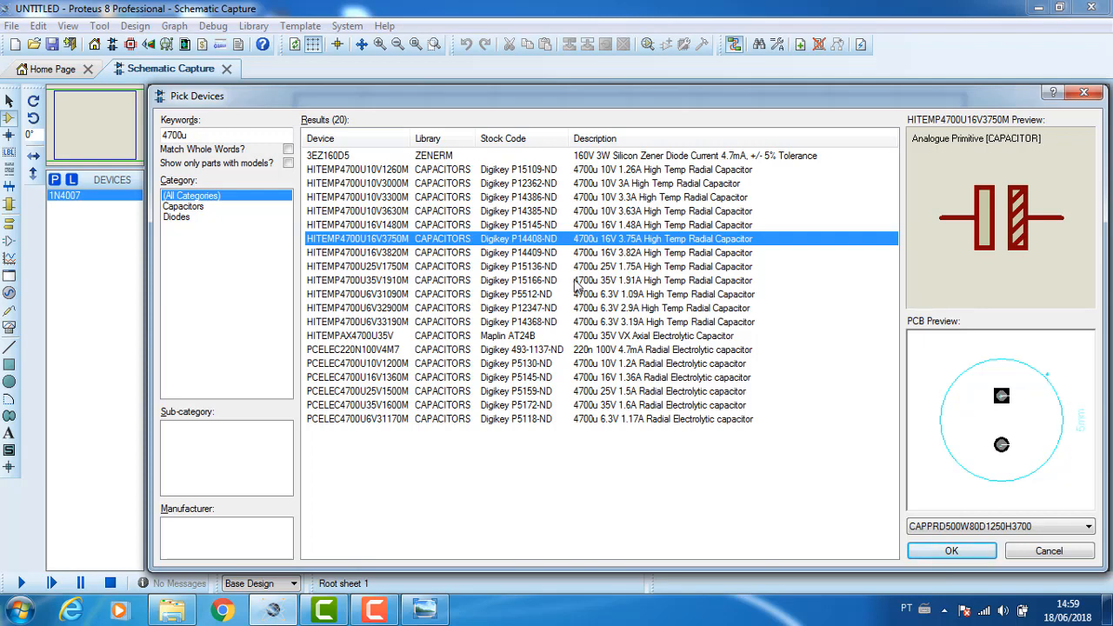
pyautogui.doubleClick(451, 242)
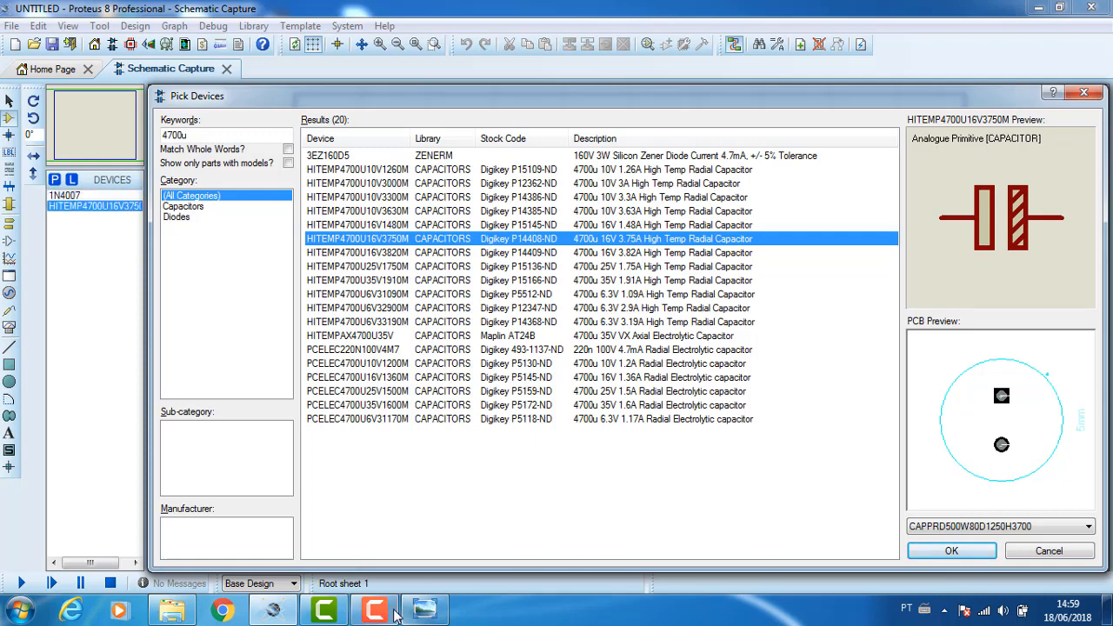
# Step: Recheck the Fonte 5V circuit image and search the device library for 10n
pyautogui.click(285, 612)
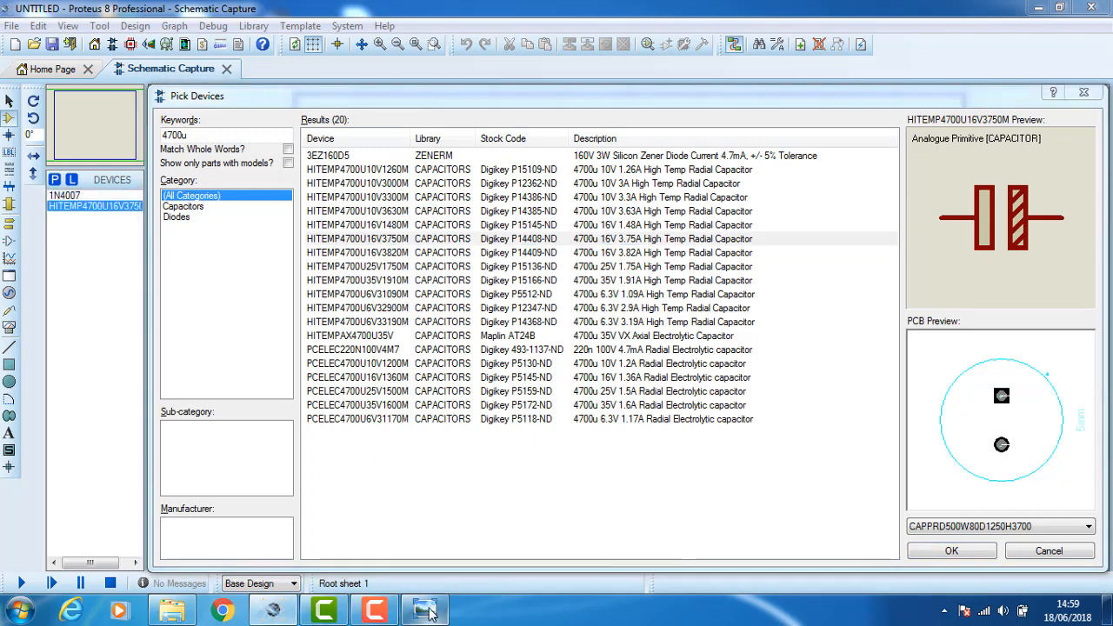
pyautogui.click(426, 610)
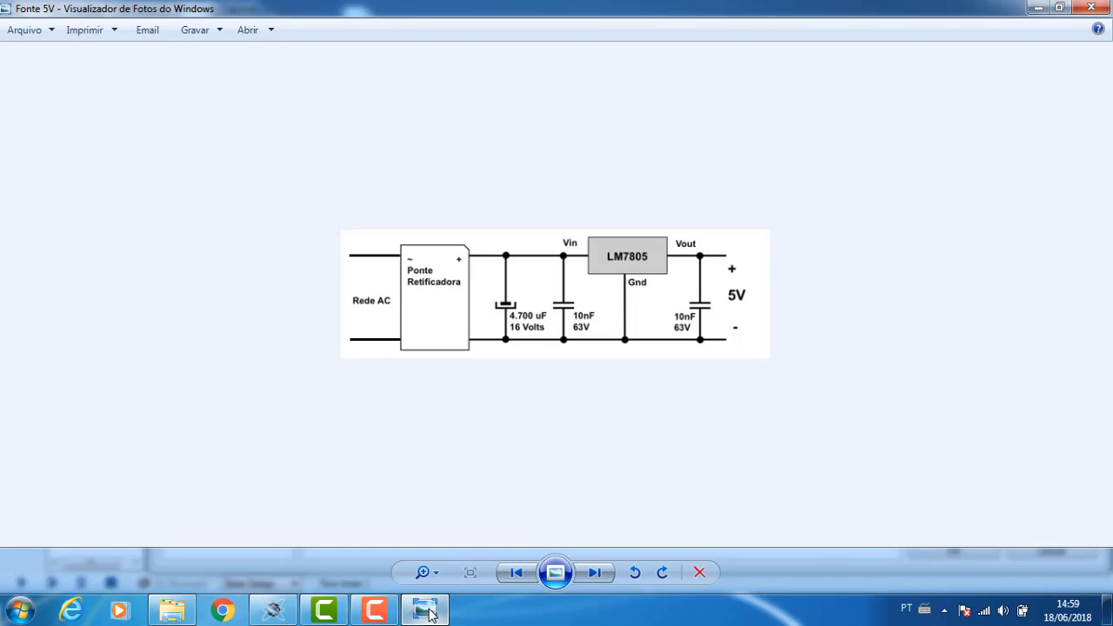
pyautogui.click(426, 611)
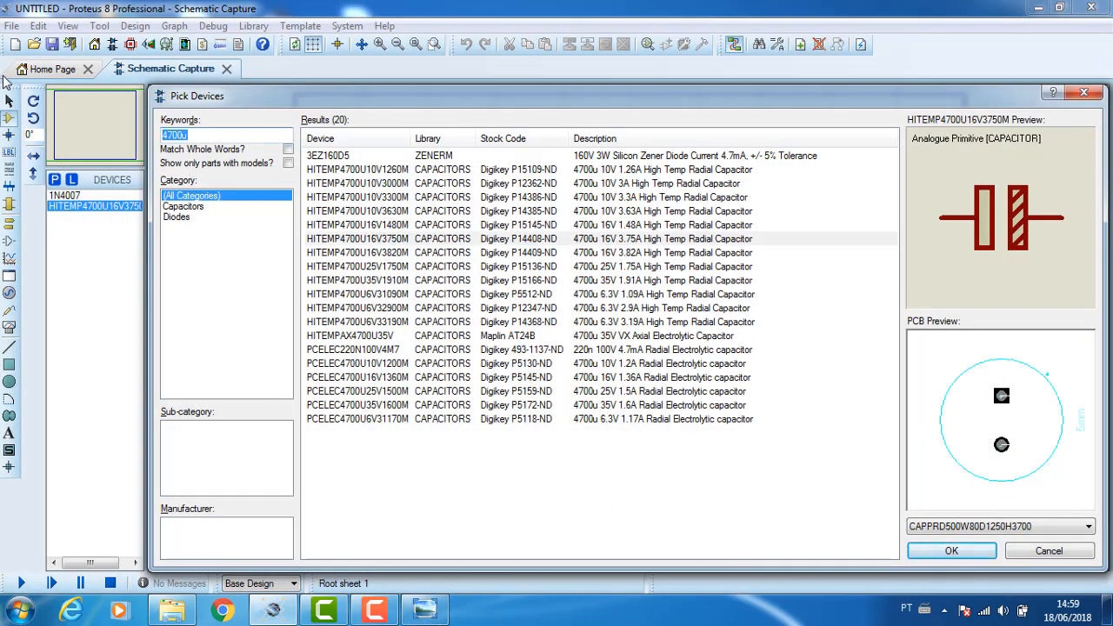
pyautogui.write('10n')
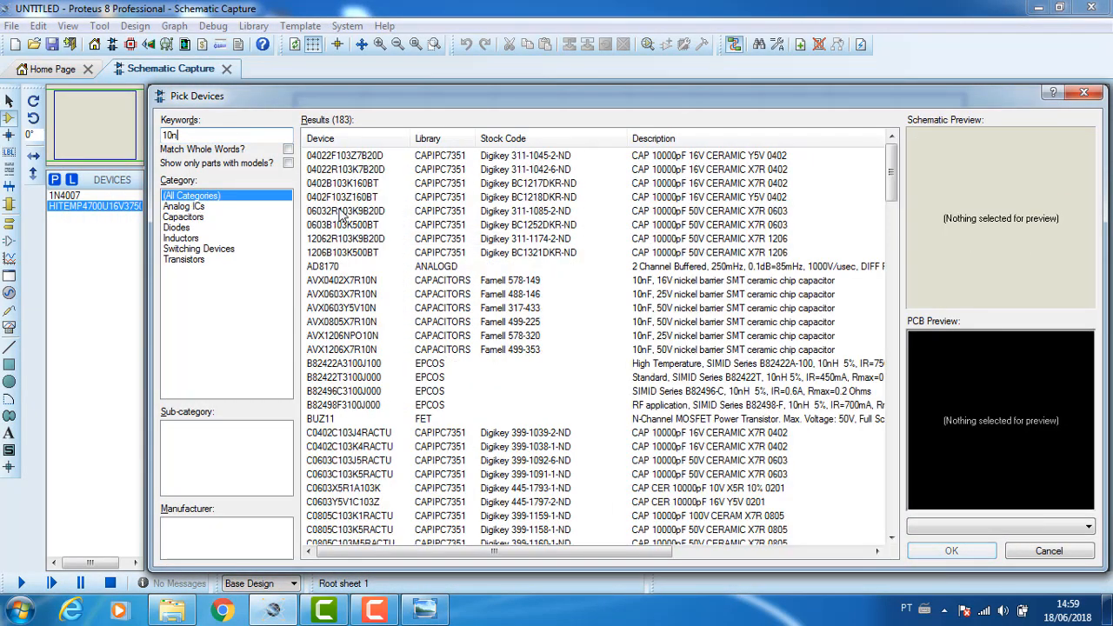
# Step: Examine the schematic and PCB previews of several 10n search results, including the AVX and C0805 ceramic capacitors
pyautogui.click(405, 467)
pyautogui.click(405, 407)
pyautogui.click(404, 321)
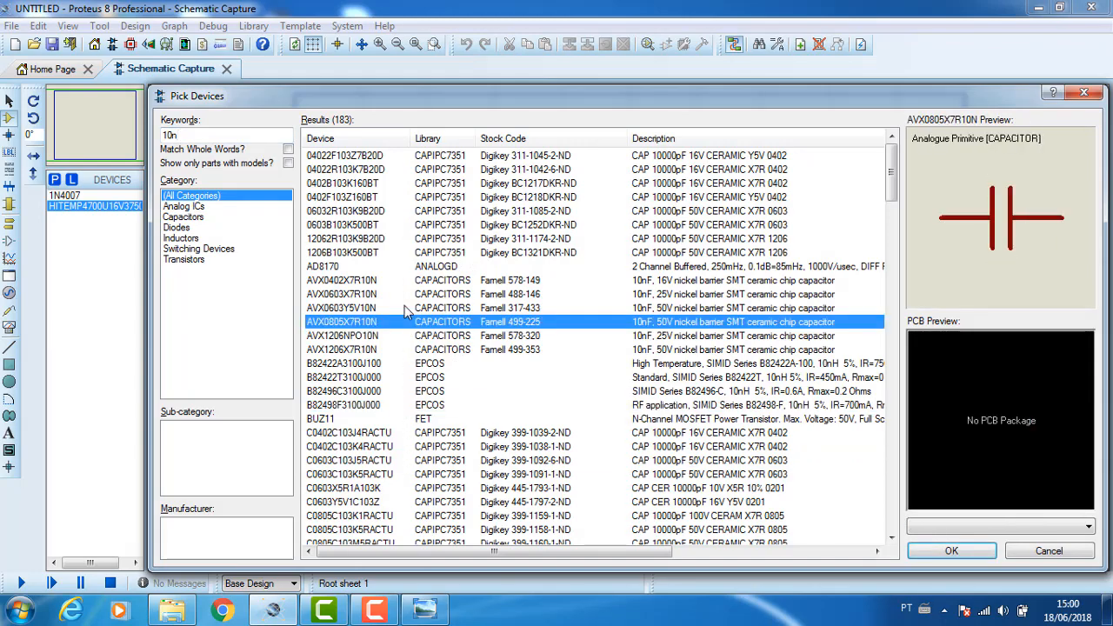
pyautogui.click(406, 266)
pyautogui.click(413, 431)
pyautogui.scroll(-4, 413, 426)
pyautogui.click(411, 376)
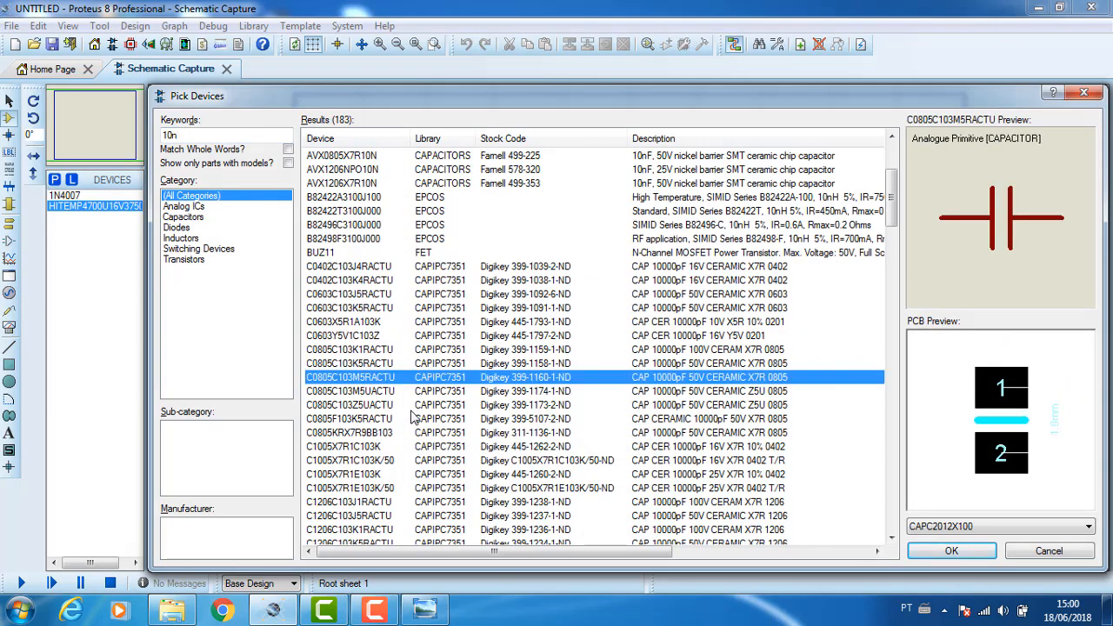
pyautogui.click(415, 432)
pyautogui.click(435, 474)
# Step: Filter the 10n results to Ceramic Disc capacitors and add CERAMIC10N to the device list
pyautogui.click(228, 135)
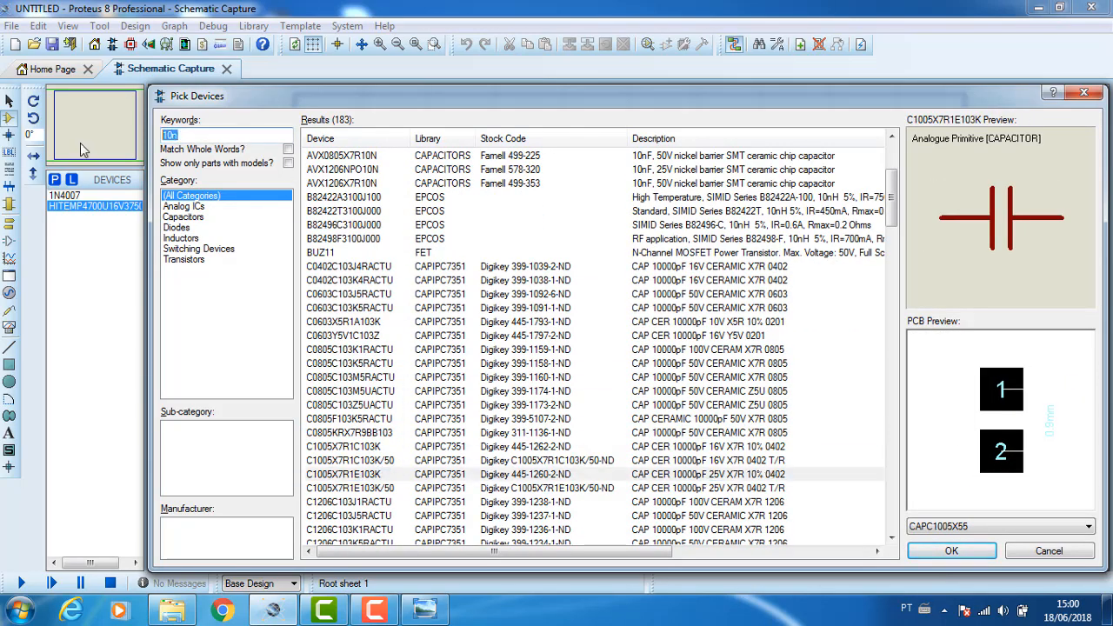
pyautogui.click(178, 227)
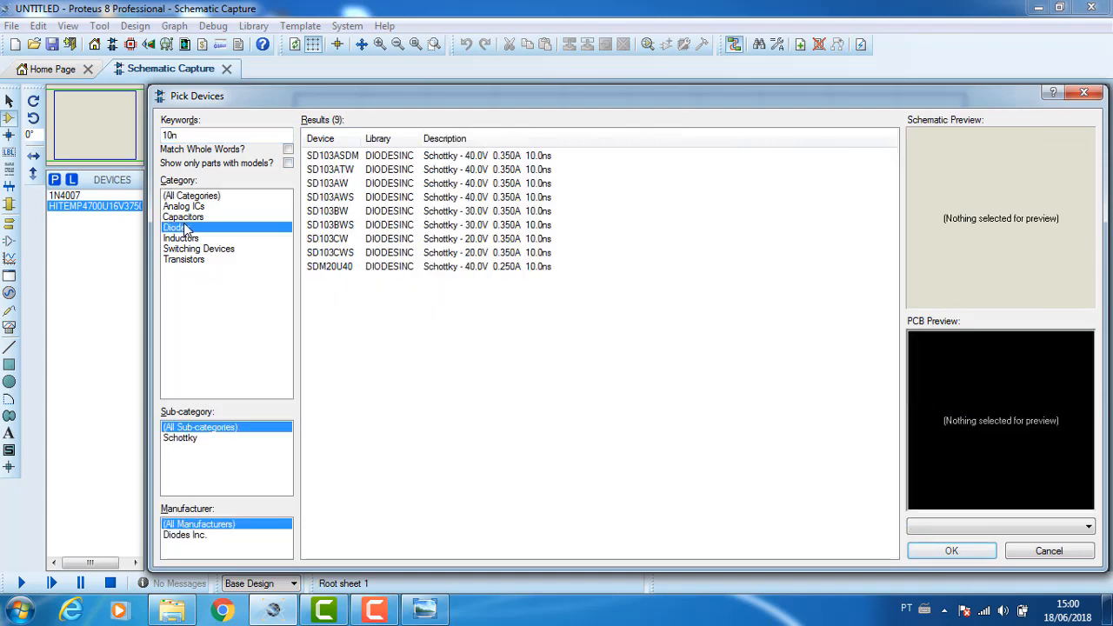
pyautogui.click(198, 217)
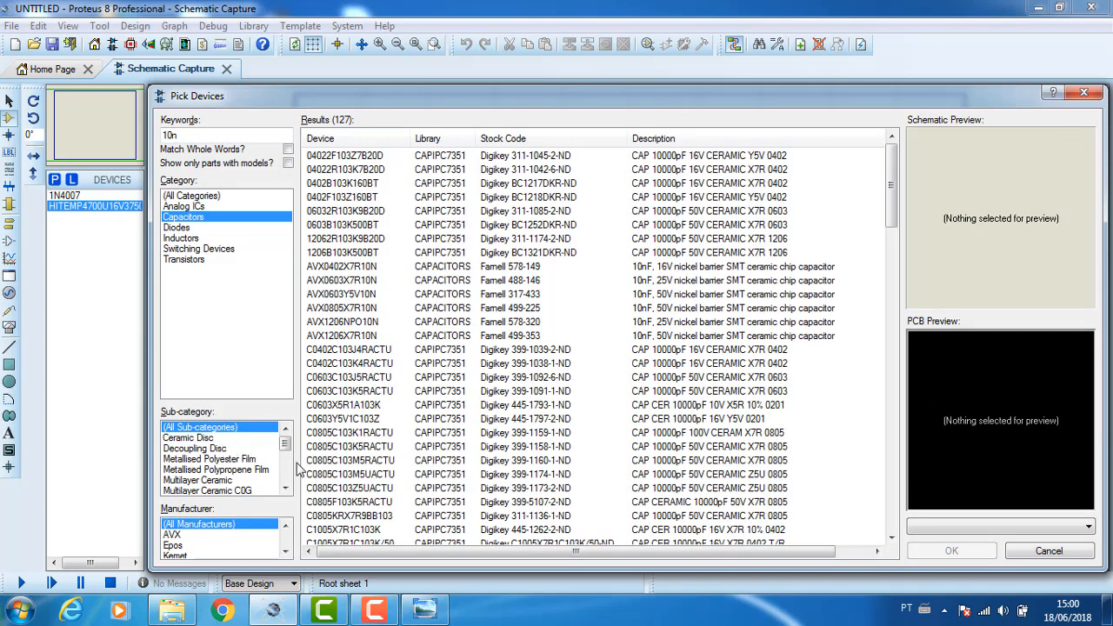
pyautogui.click(208, 439)
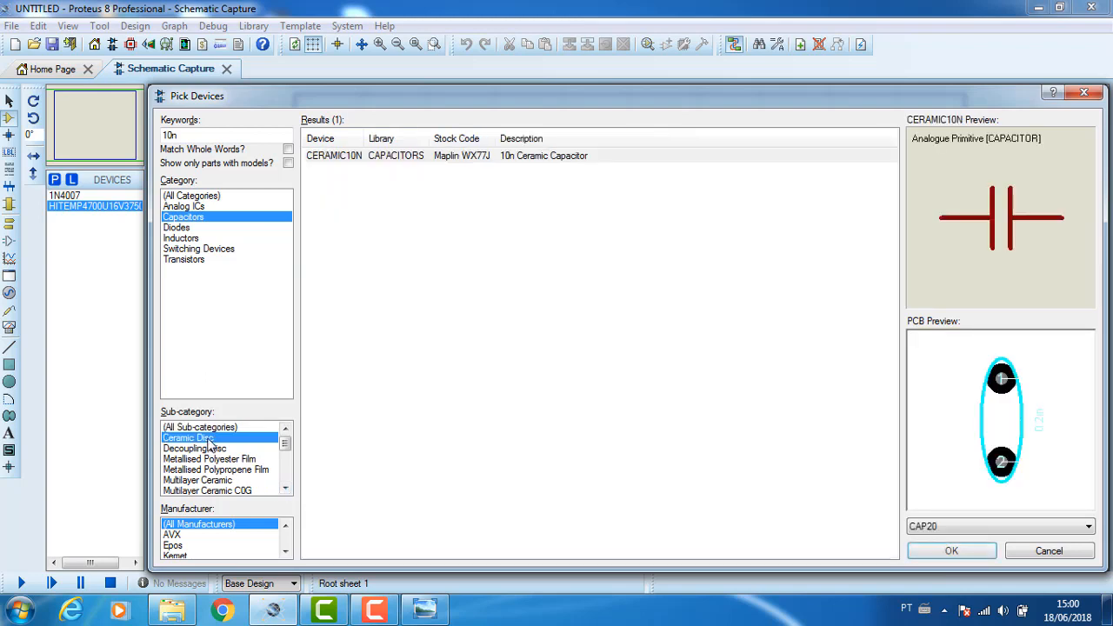
pyautogui.click(436, 161)
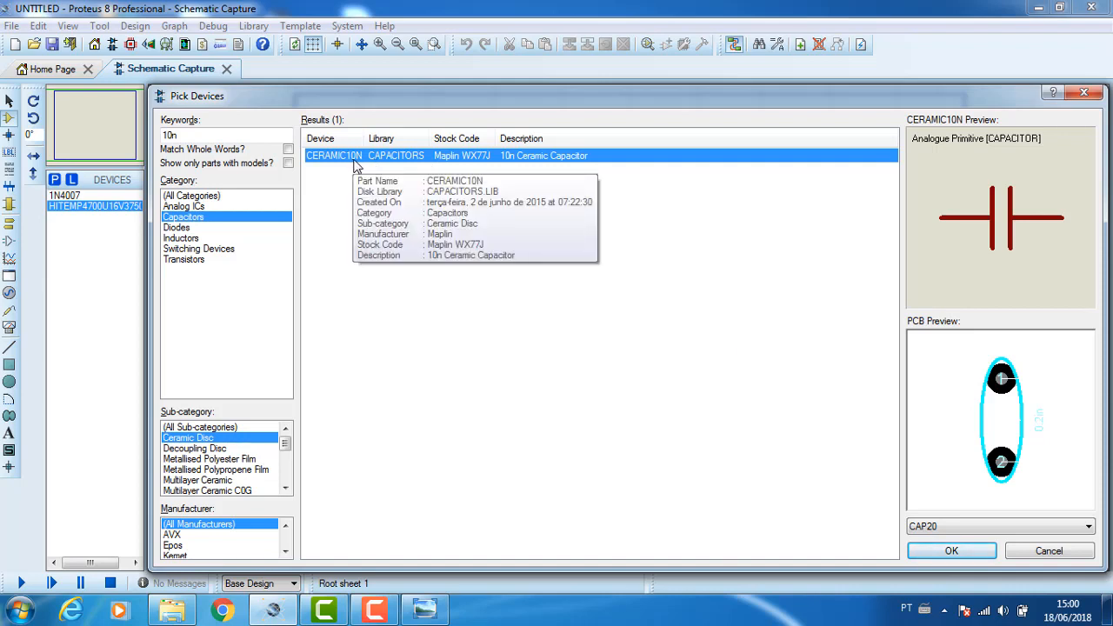
pyautogui.doubleClick(352, 157)
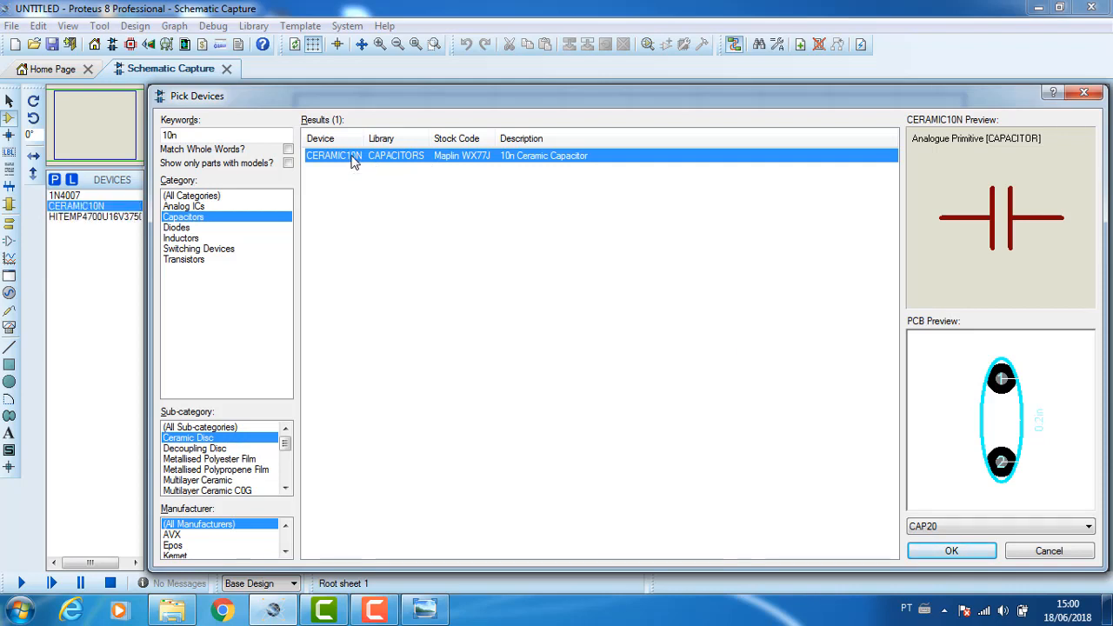
# Step: Search the device library for 7805 and add the 7805 5V 1A positive regulator to the device list
pyautogui.click(236, 137)
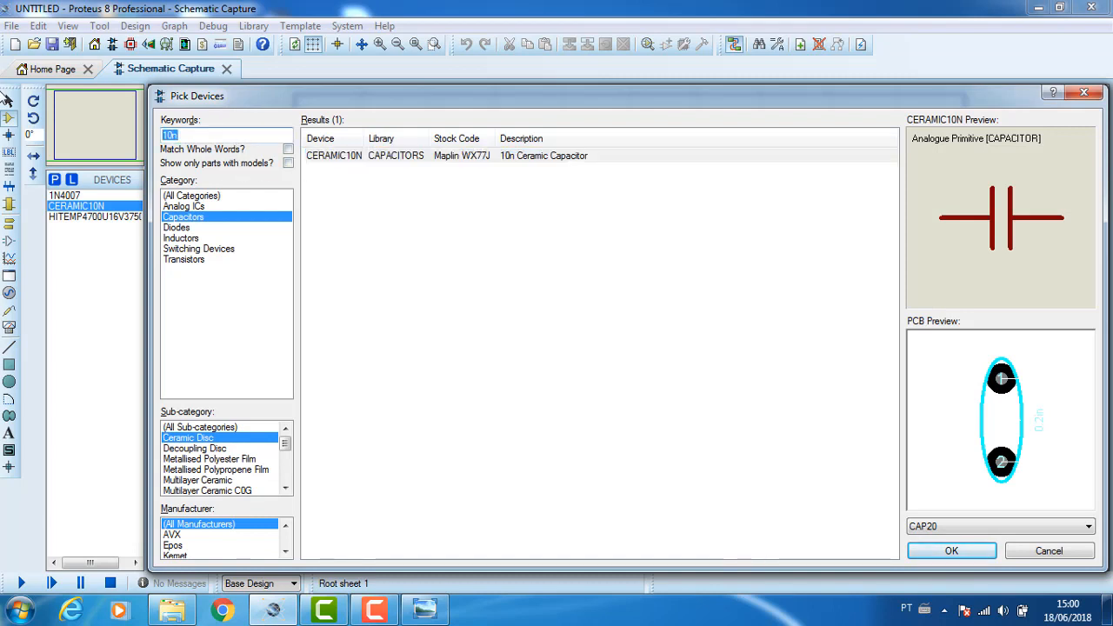
pyautogui.write('7805')
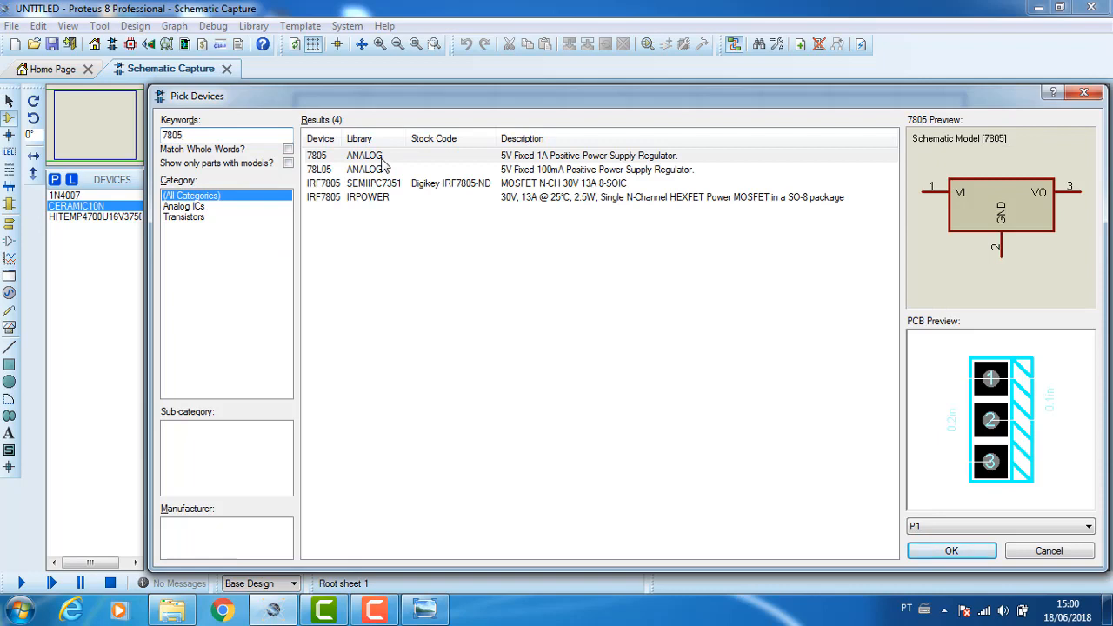
pyautogui.click(381, 158)
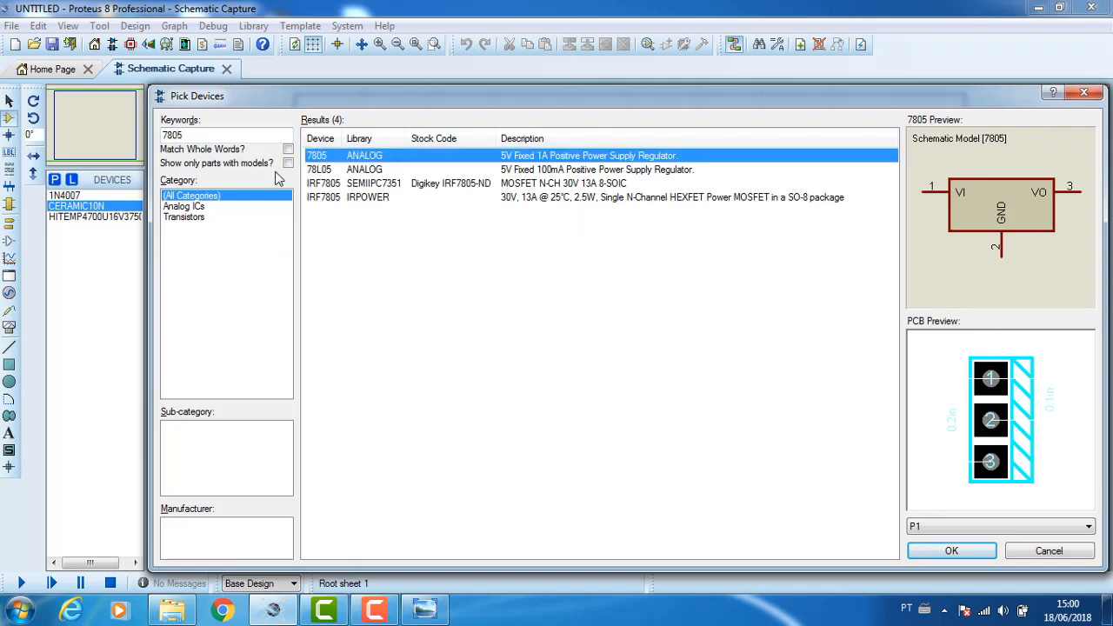
pyautogui.doubleClick(361, 162)
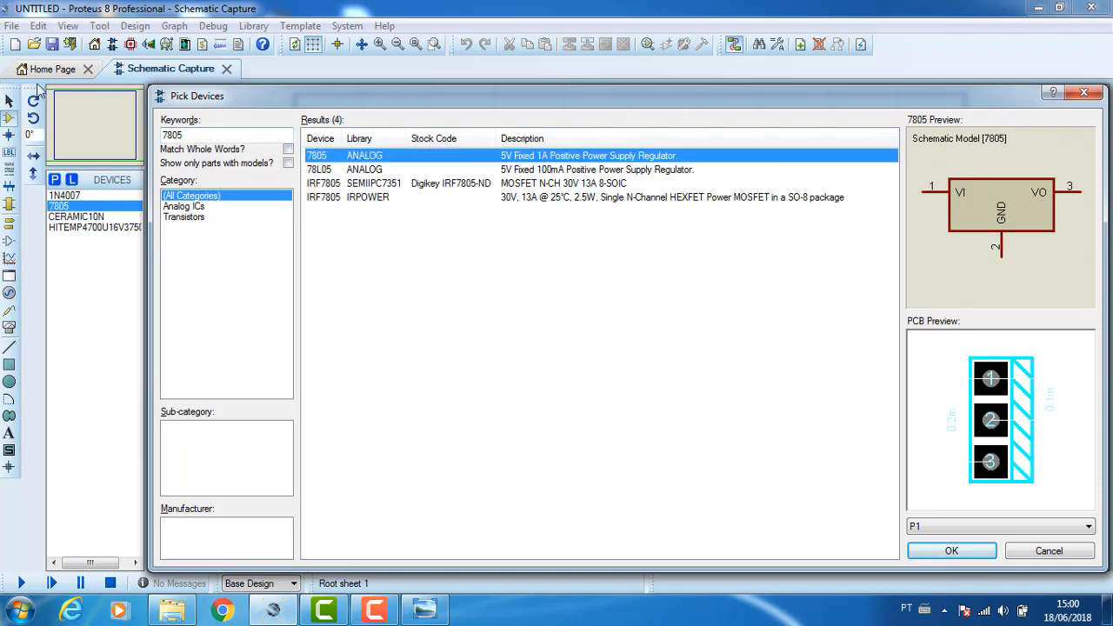
# Step: Search the device library for minres and add the 10R 0.6W resistor MINRES10R to the device list
pyautogui.moveTo(253, 134); pyautogui.dragTo(1, 67)
pyautogui.write('minres')
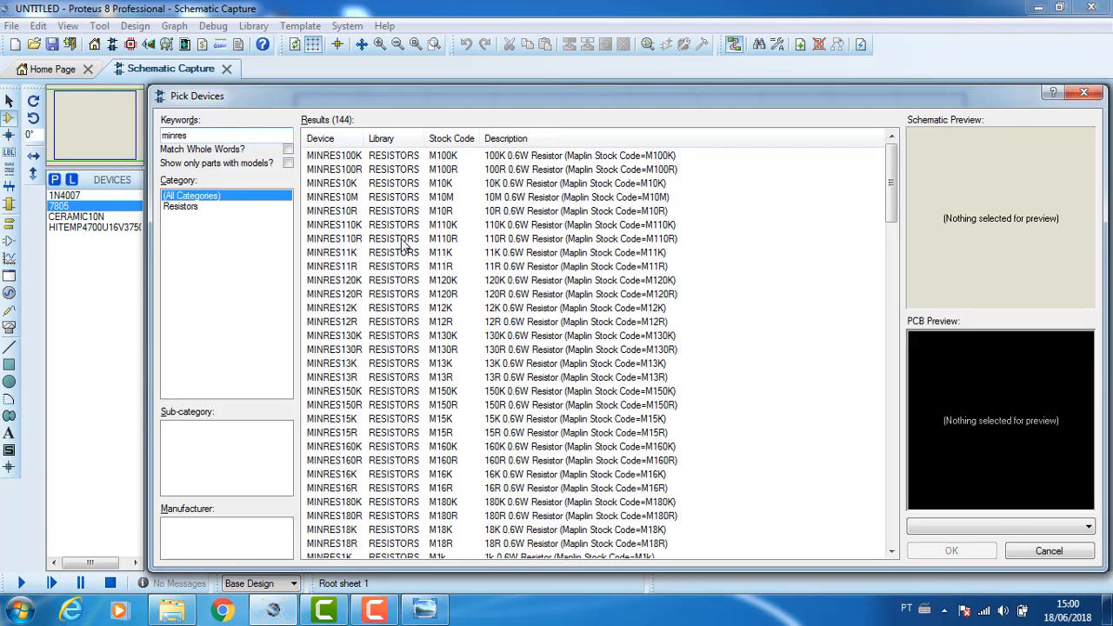
pyautogui.click(402, 214)
pyautogui.doubleClick(401, 215)
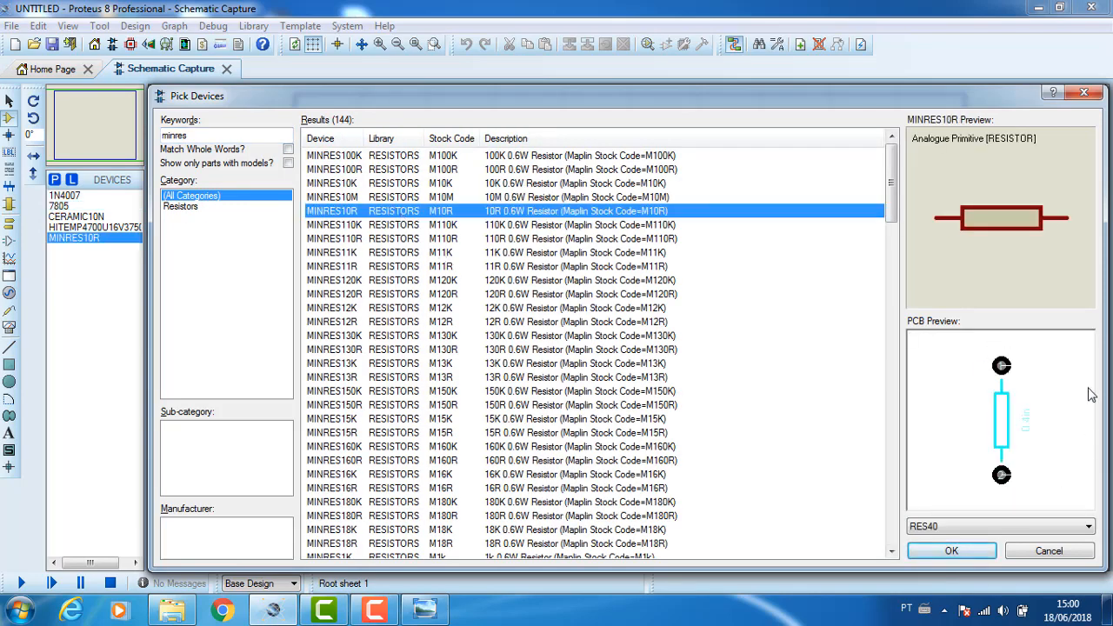
# Step: Search the device library for led blue and add the animated LED-BLUE model to the device list
pyautogui.click(228, 135)
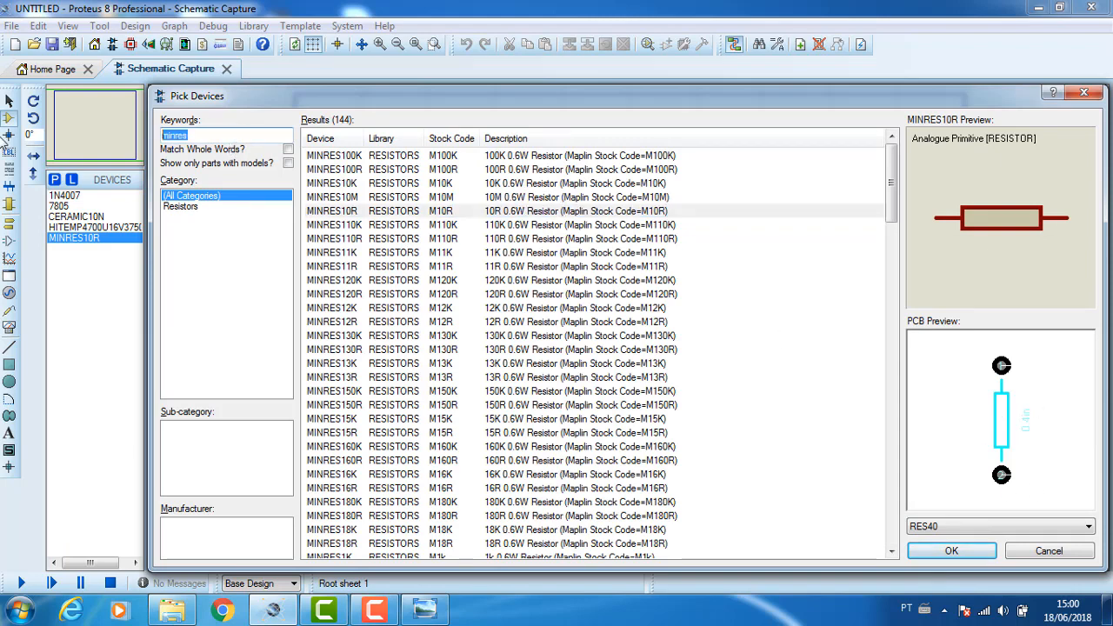
pyautogui.press('BackSpace')
pyautogui.write('led y')
pyautogui.press('BackSpace')
pyautogui.write('blue')
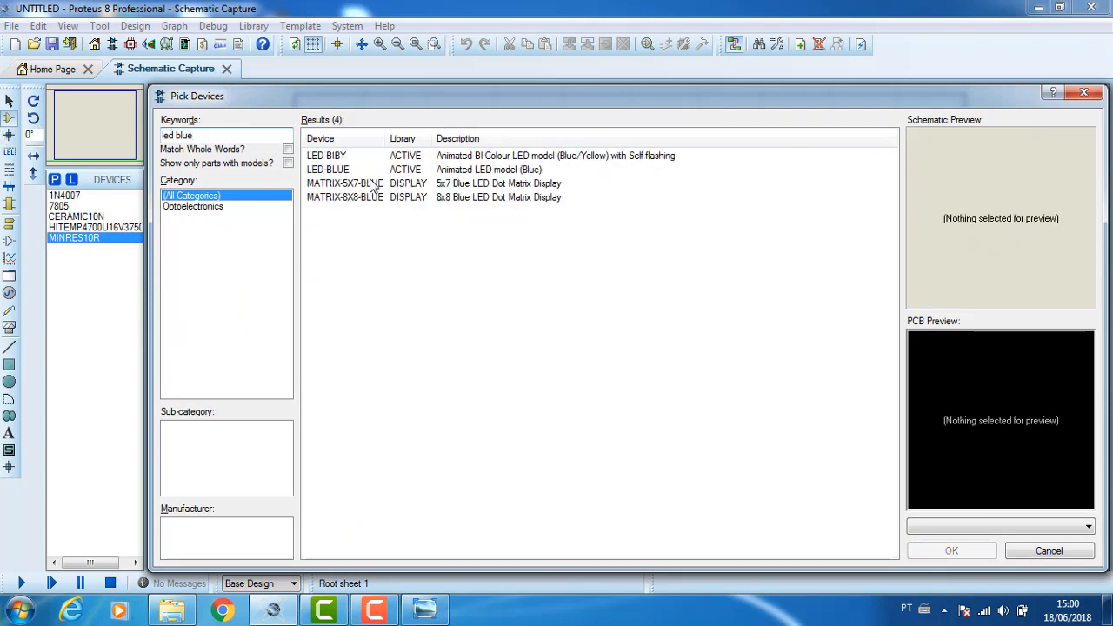
pyautogui.click(377, 169)
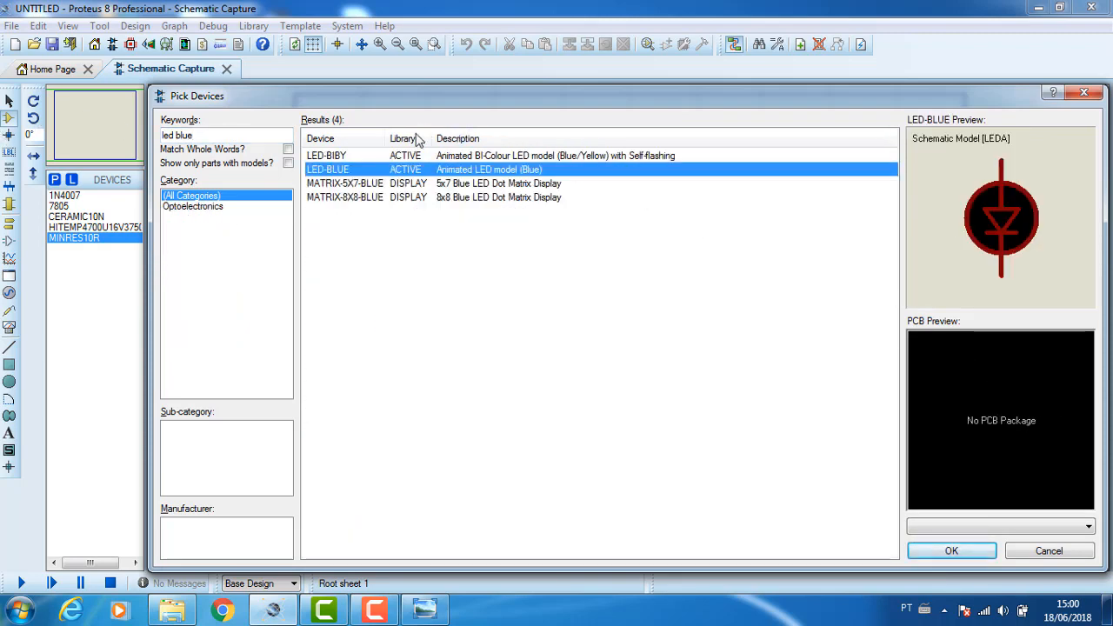
pyautogui.doubleClick(366, 171)
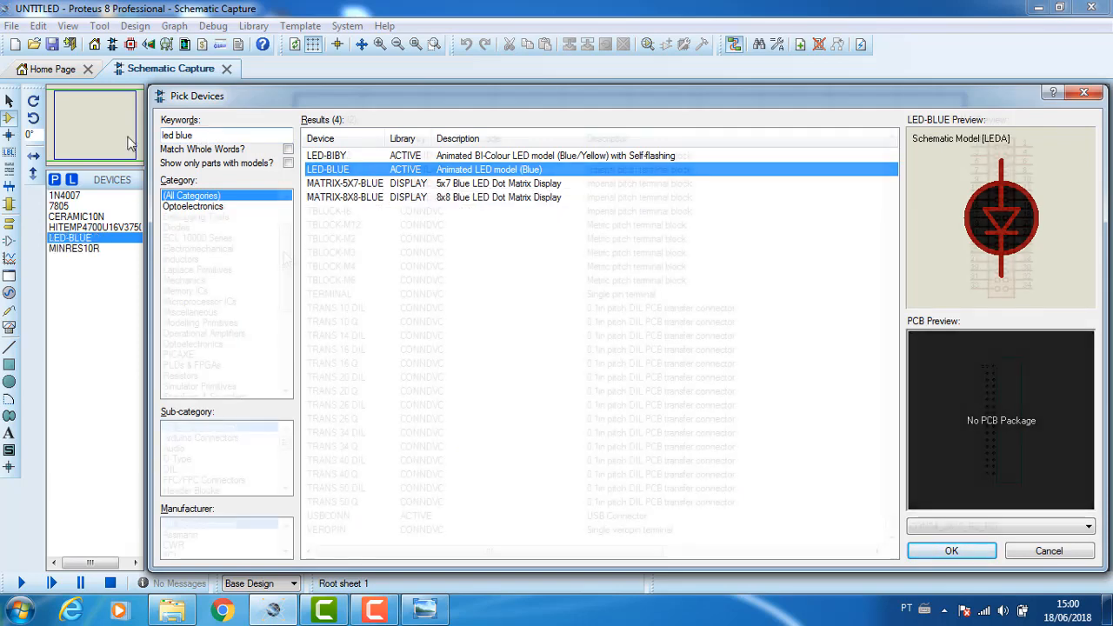
# Step: Search the device library for tblock and preview the TBLOCK-I2 imperial pitch terminal block
pyautogui.press('BackSpace')
pyautogui.press('BackSpace')
pyautogui.press('BackSpace')
pyautogui.press('BackSpace')
pyautogui.press('BackSpace')
pyautogui.press('BackSpace')
pyautogui.press('BackSpace')
pyautogui.press('BackSpace')
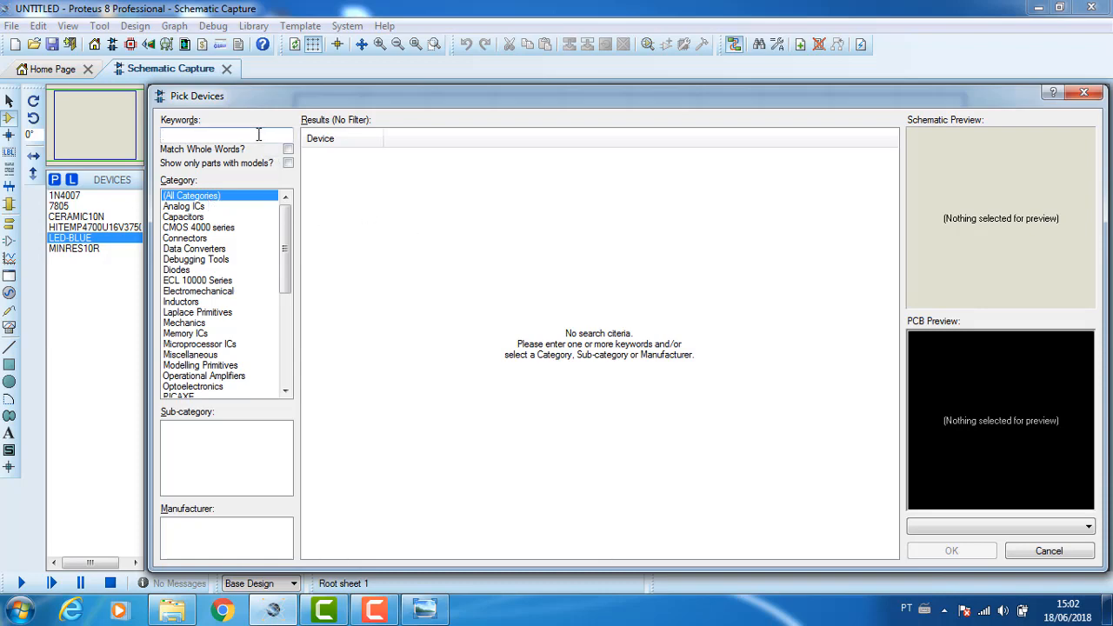
pyautogui.write('-blco')
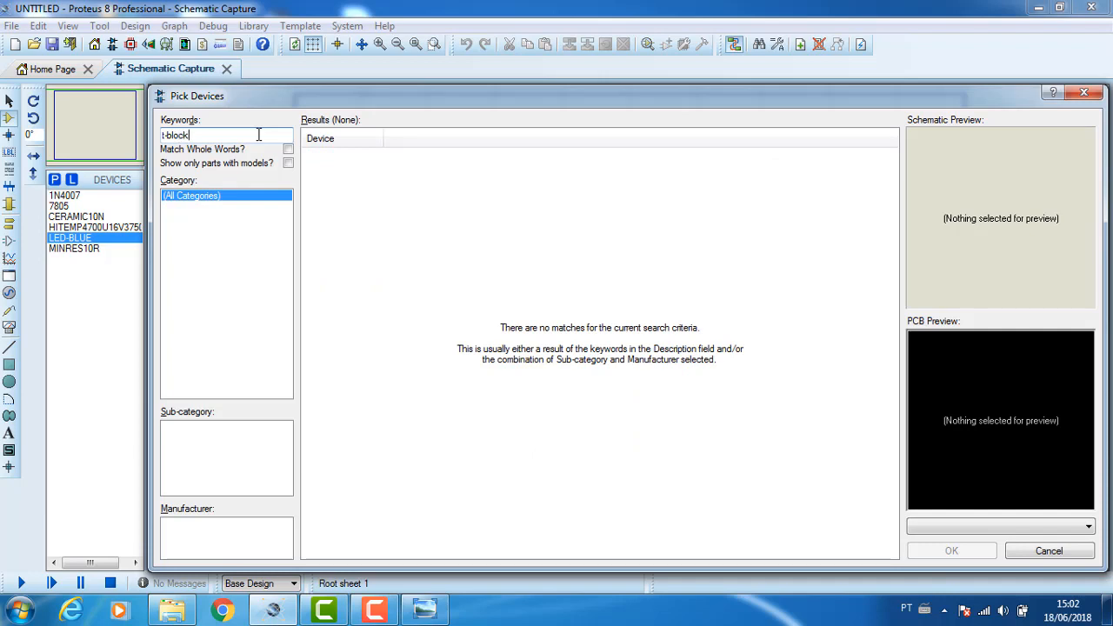
pyautogui.moveTo(258, 134); pyautogui.dragTo(40, 122)
pyautogui.write('t')
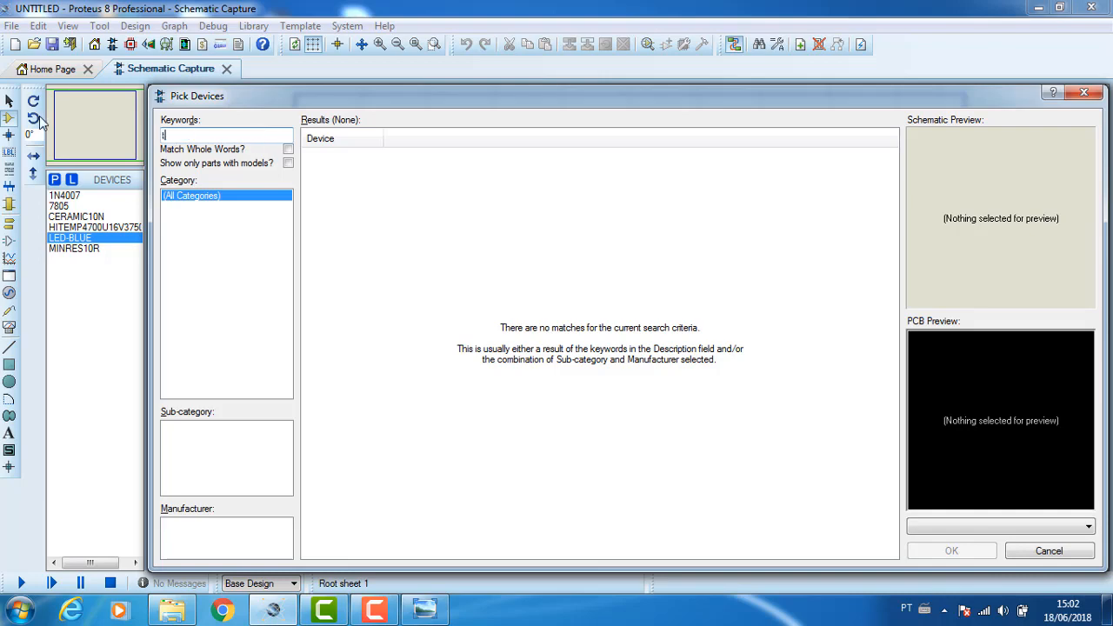
pyautogui.write('block')
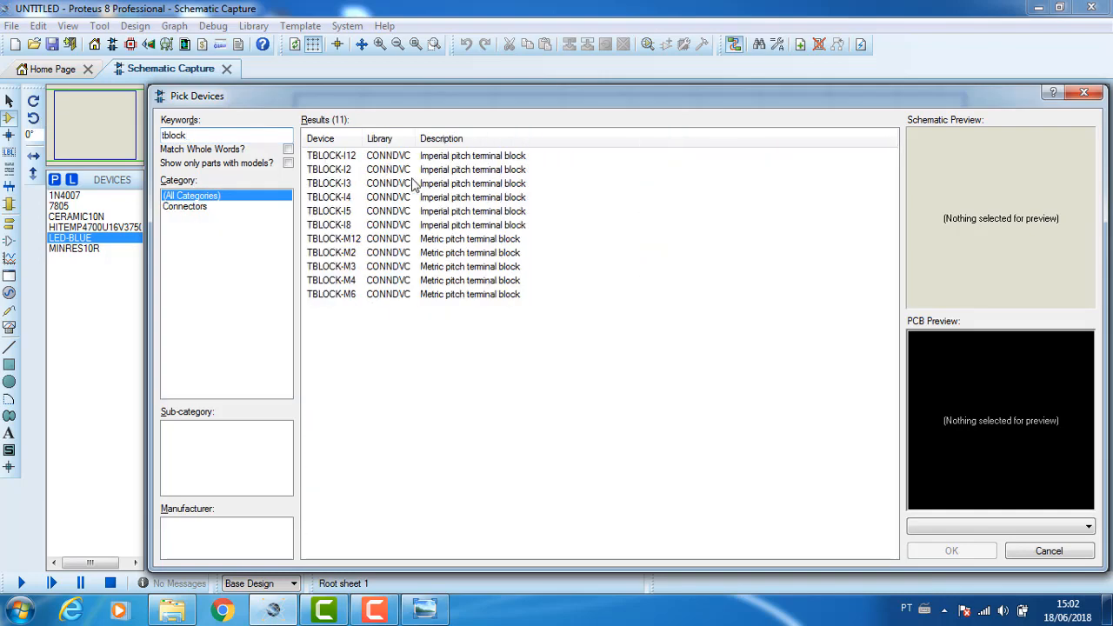
pyautogui.click(367, 173)
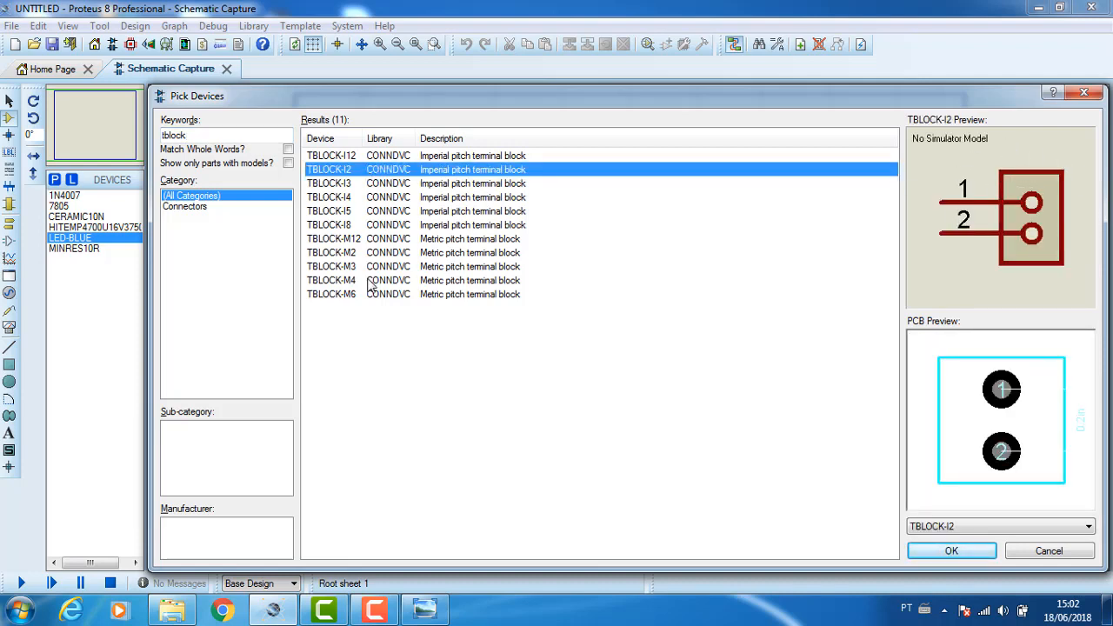
# Step: Switch to Chrome, search Google for borne kre 2 vias to view the real connector, and return to Proteus
pyautogui.click(222, 610)
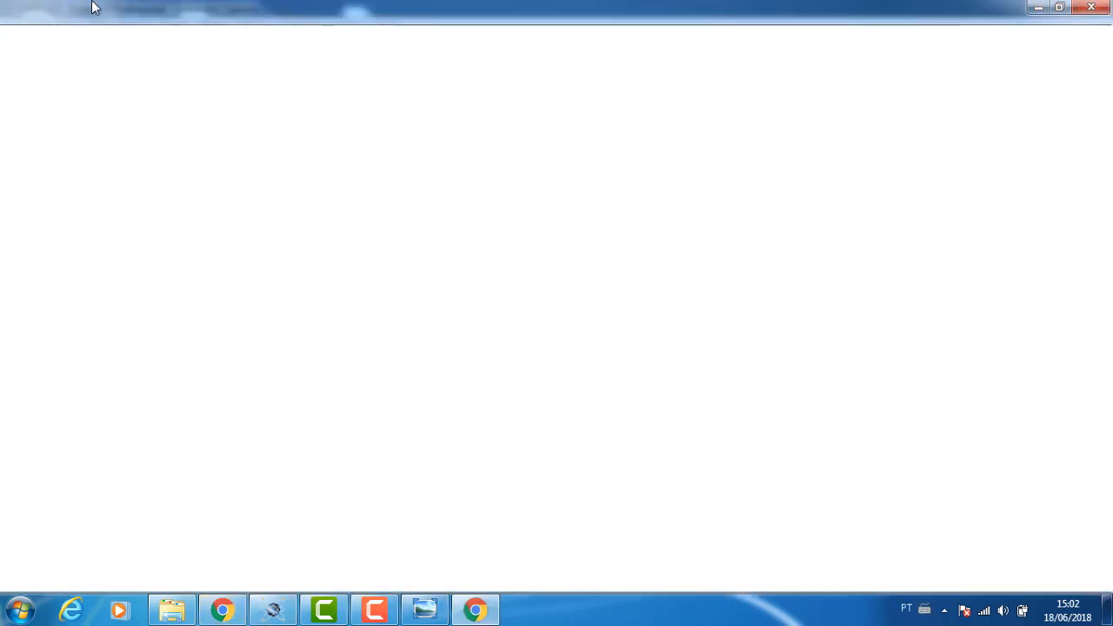
pyautogui.write('borne')
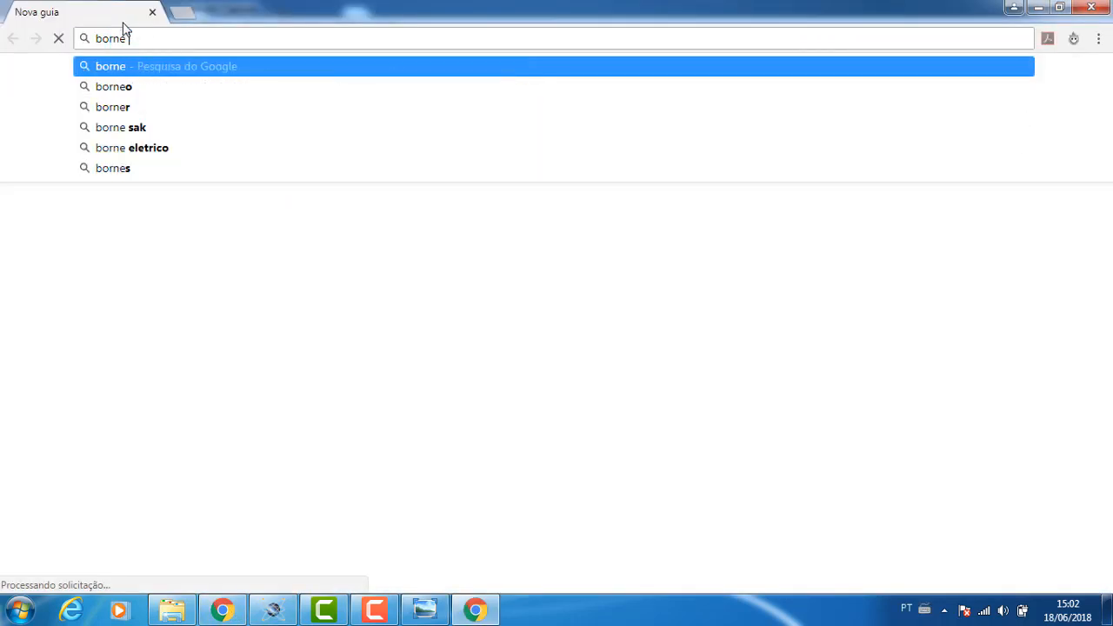
pyautogui.write(' kre 2 vias')
pyautogui.press('Return')
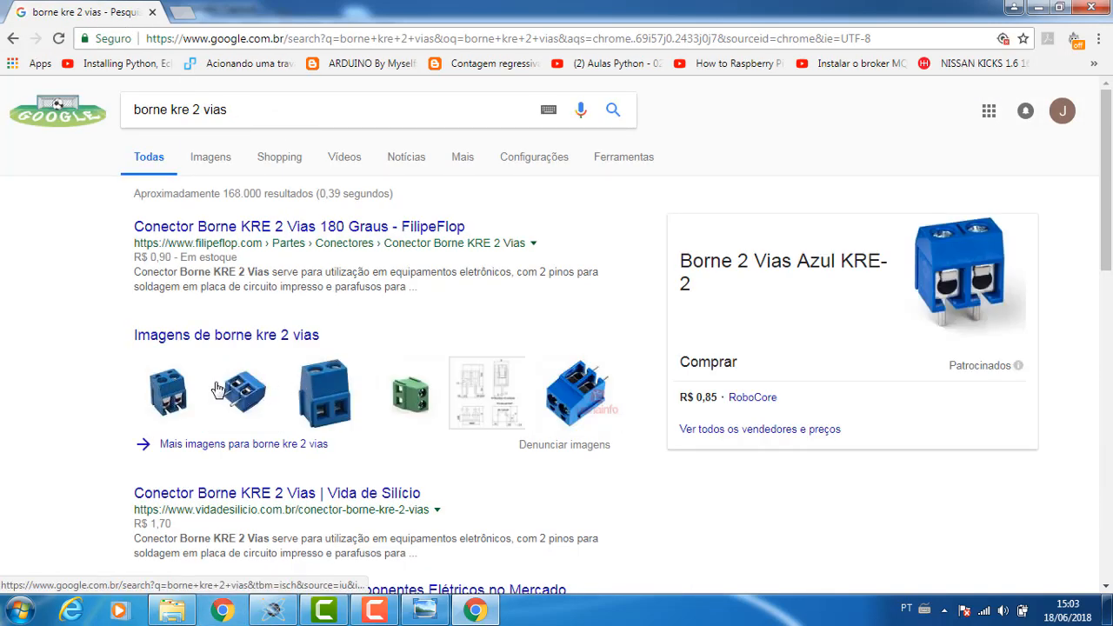
pyautogui.click(272, 610)
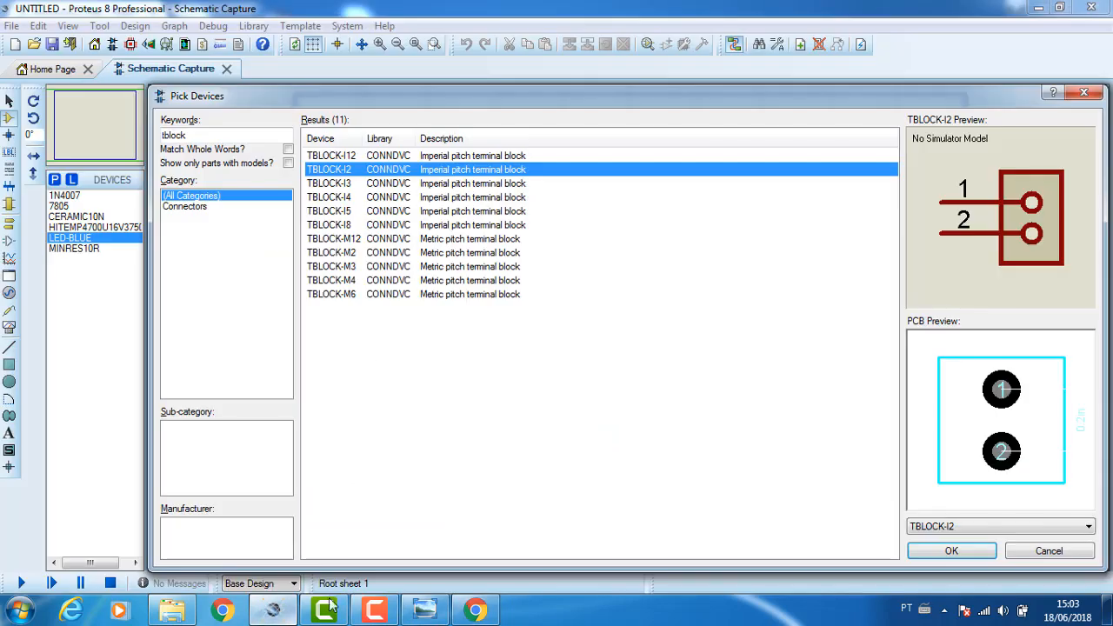
# Step: Compare the tblock results, add TBLOCK-I2 to the device list, and close the device picker
pyautogui.click(209, 136)
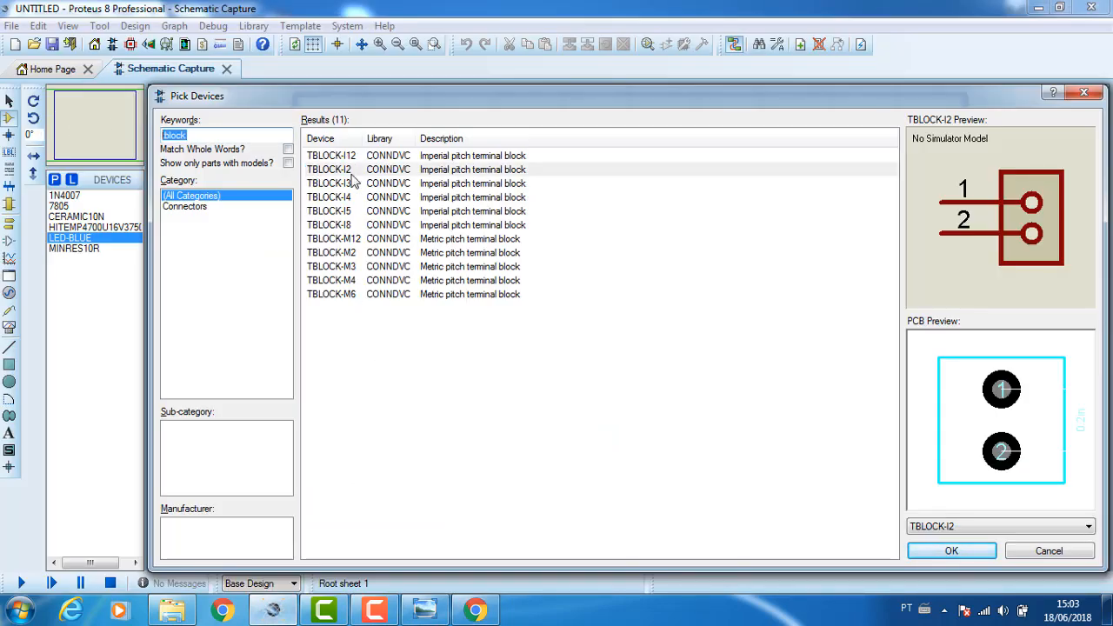
pyautogui.moveTo(352, 174); pyautogui.dragTo(355, 244)
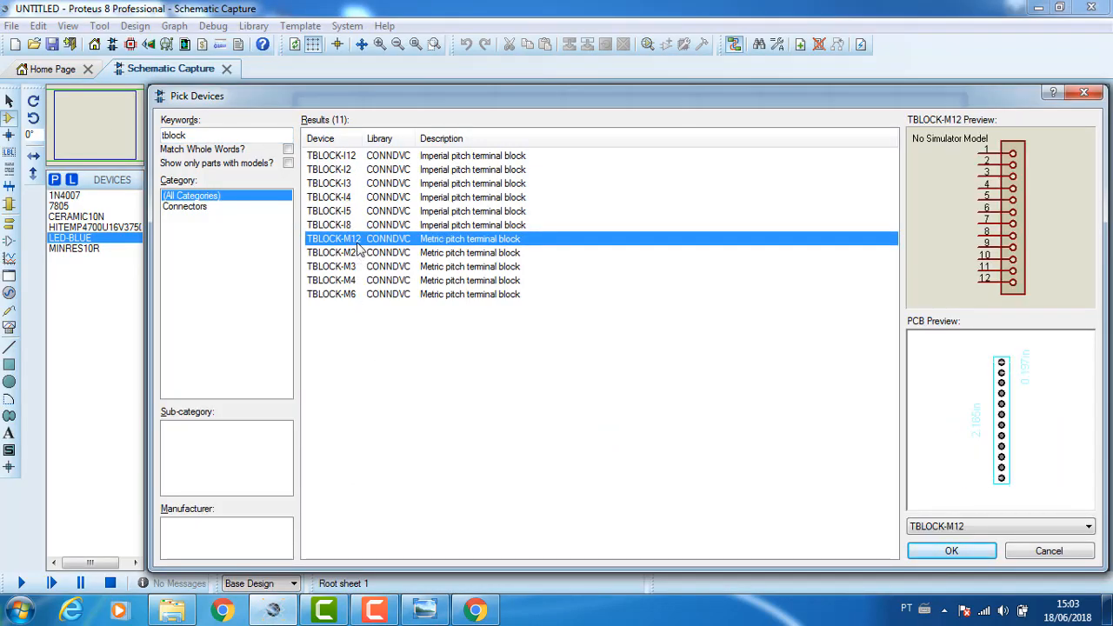
pyautogui.doubleClick(364, 174)
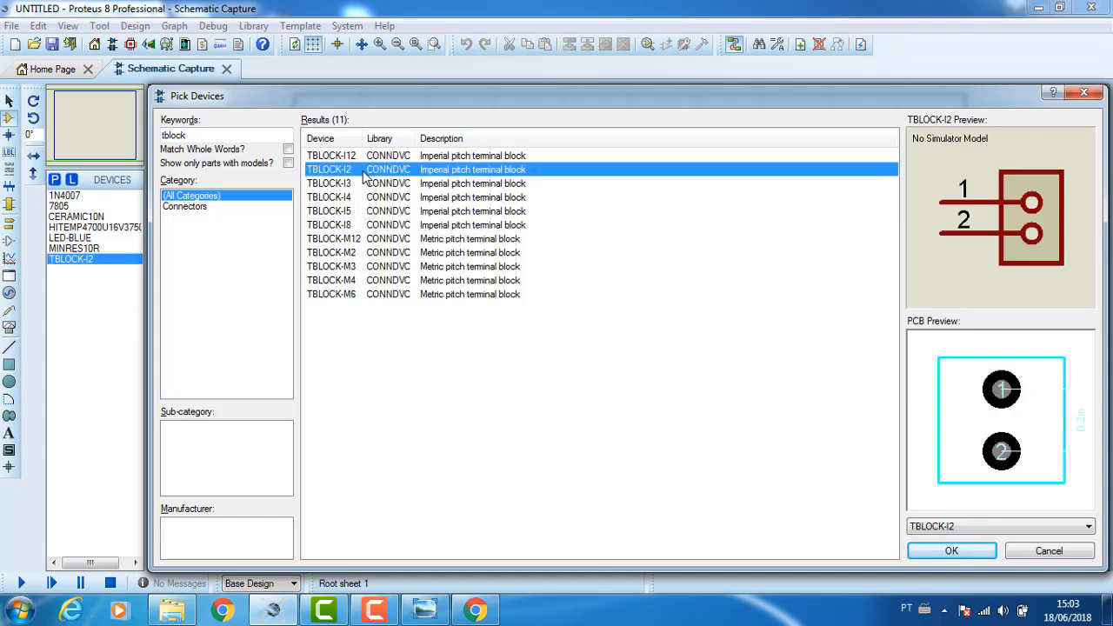
pyautogui.click(1084, 92)
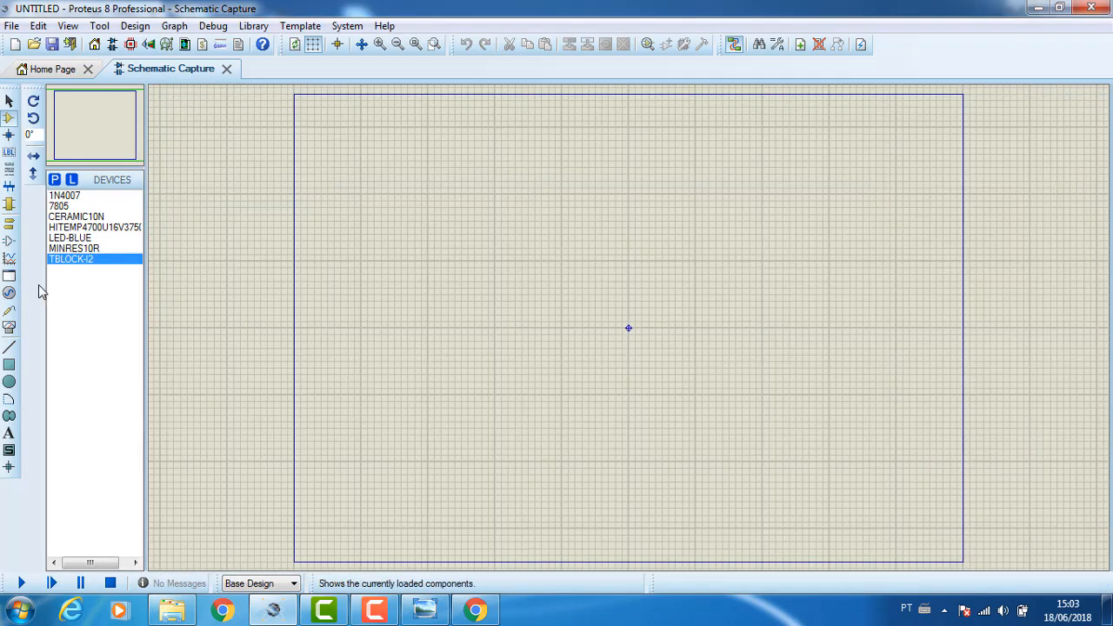
# Step: Place four 1N4007 diodes rotated 90° in a two-by-two arrangement about 800 th apart in the sheet's upper-left area
pyautogui.click(66, 195)
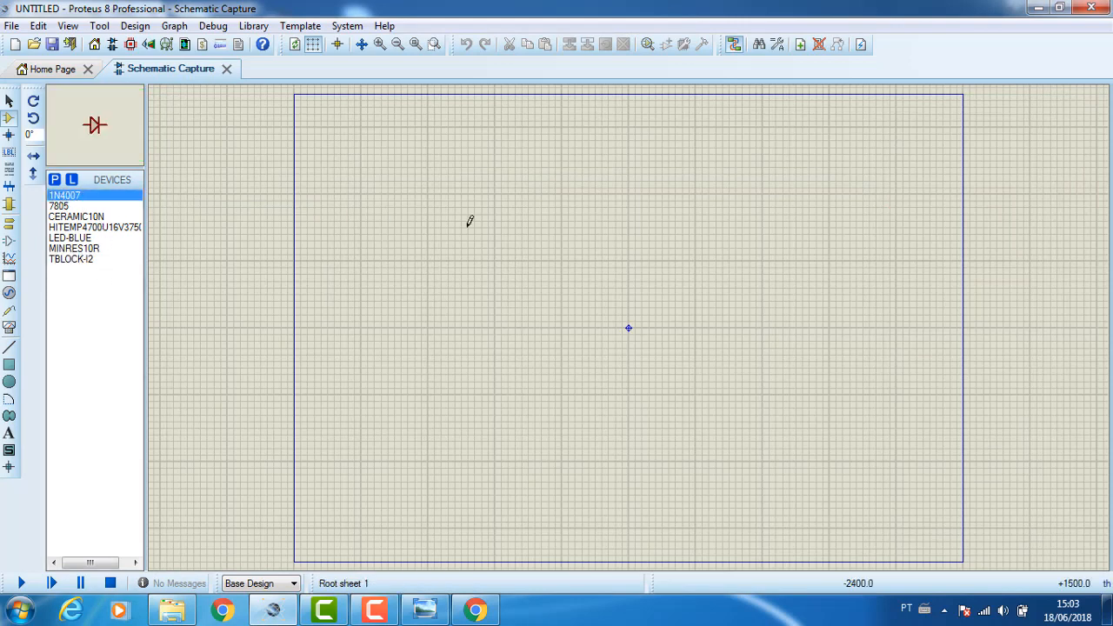
pyautogui.click(466, 218)
pyautogui.press('KP_Add')
pyautogui.press('KP_Add')
pyautogui.press('KP_Subtract')
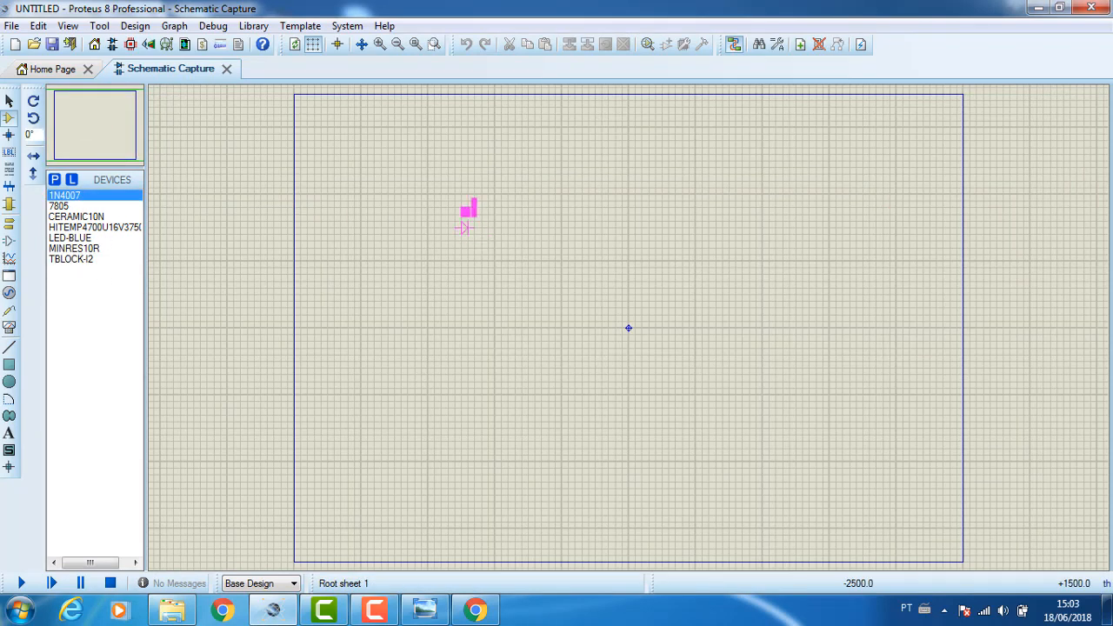
pyautogui.click(414, 211)
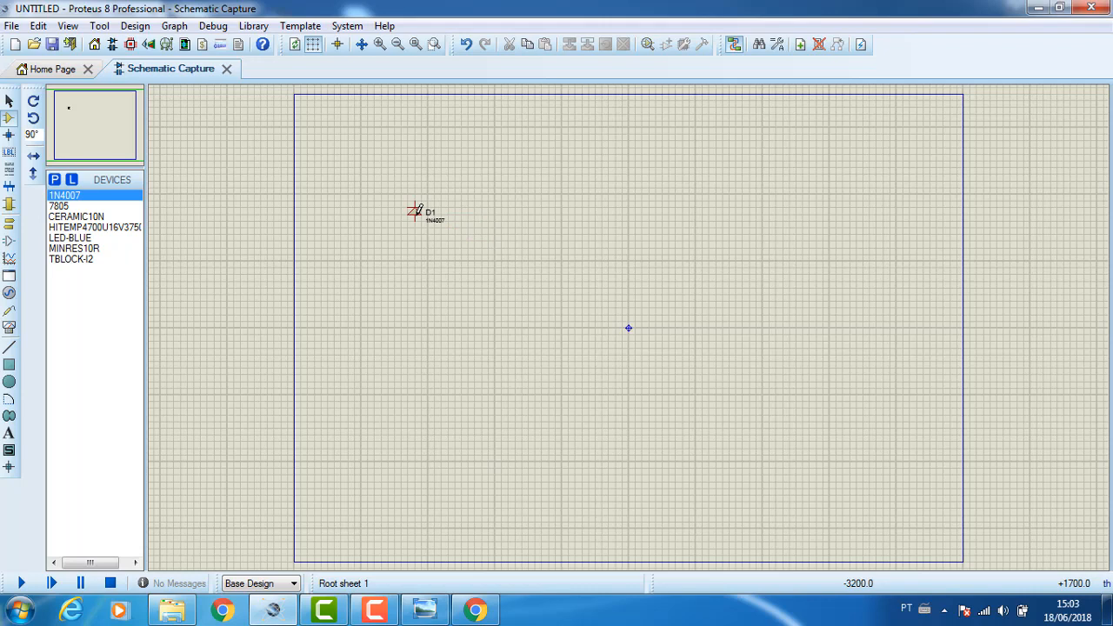
pyautogui.click(468, 214)
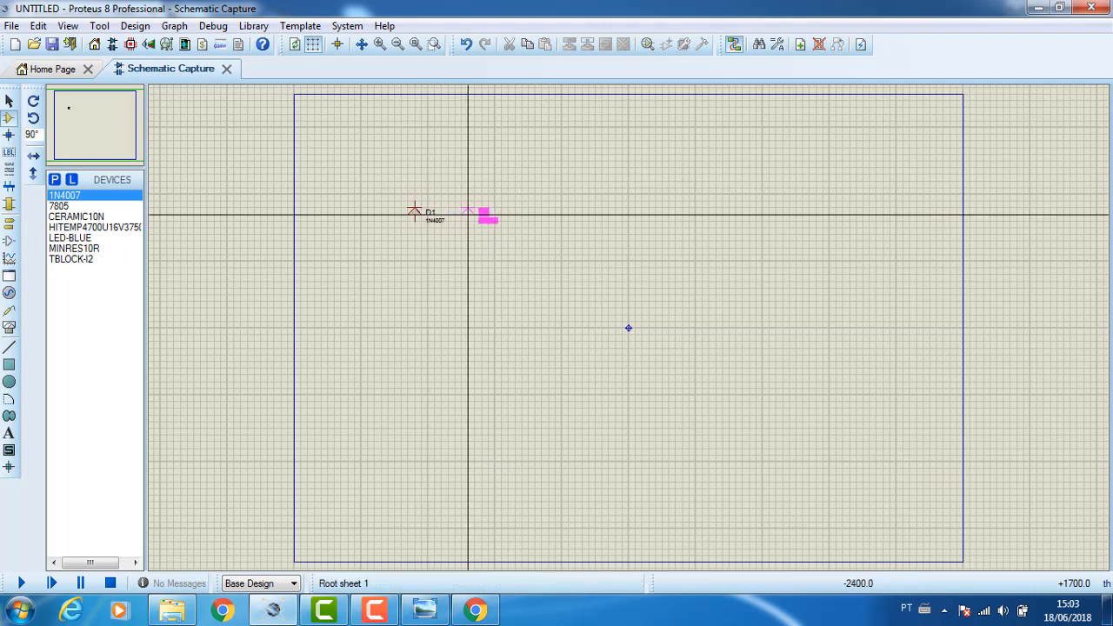
pyautogui.click(467, 214)
pyautogui.click(467, 265)
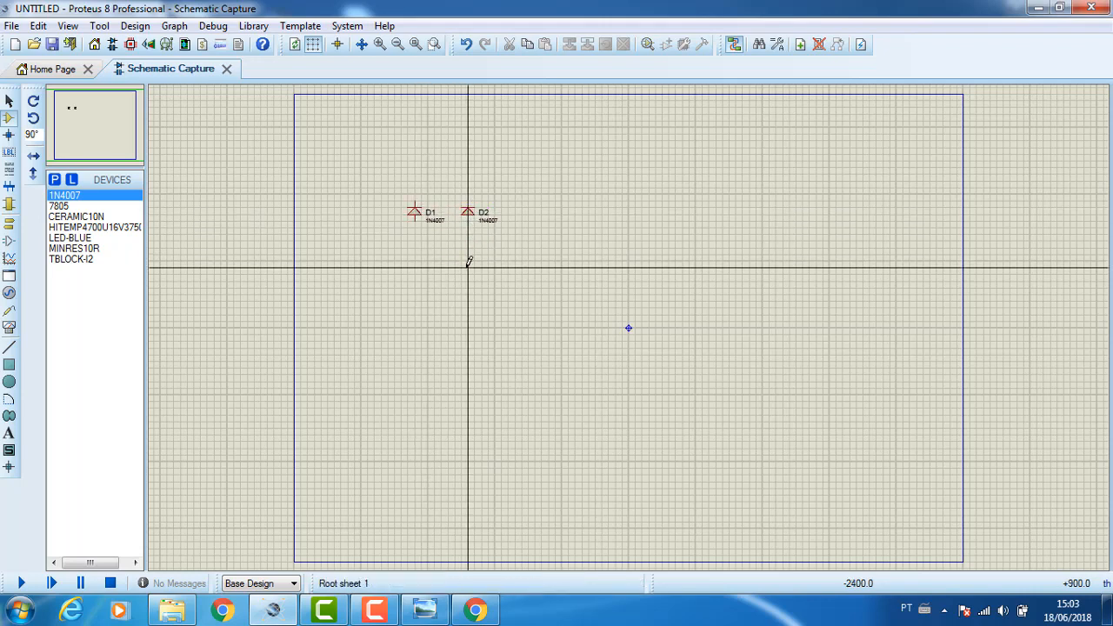
pyautogui.click(468, 265)
pyautogui.click(415, 265)
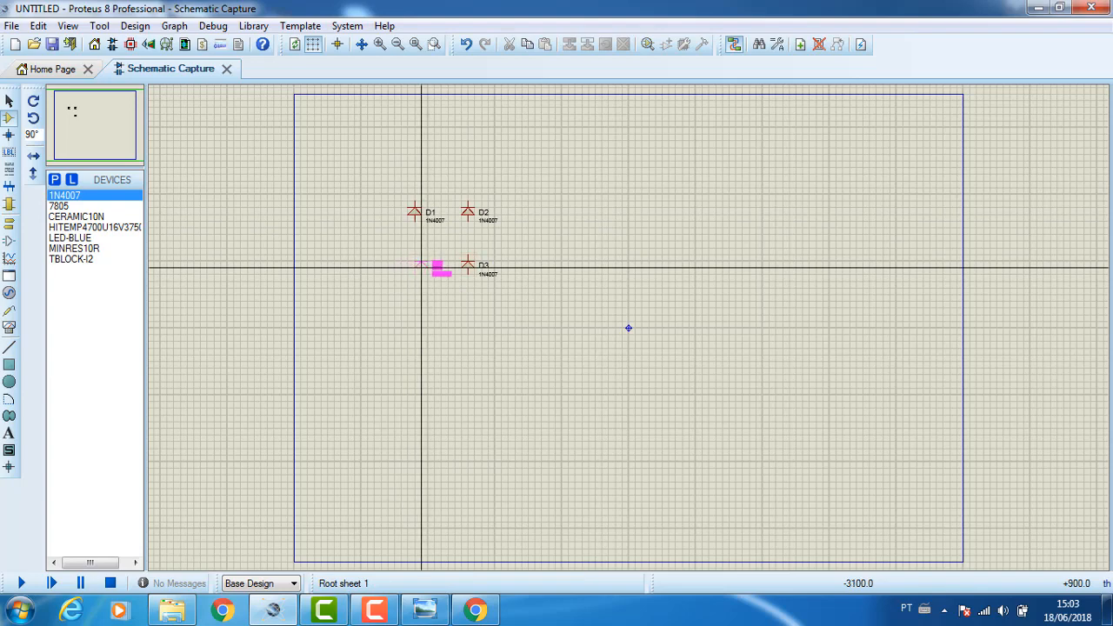
pyautogui.click(416, 265)
# Step: Wire the bridge: join the D3 and D4 anodes, D4 cathode to D1 anode, D3 cathode to D2 anode, and the D1 and D2 cathodes
pyautogui.scroll(2, 486, 275)
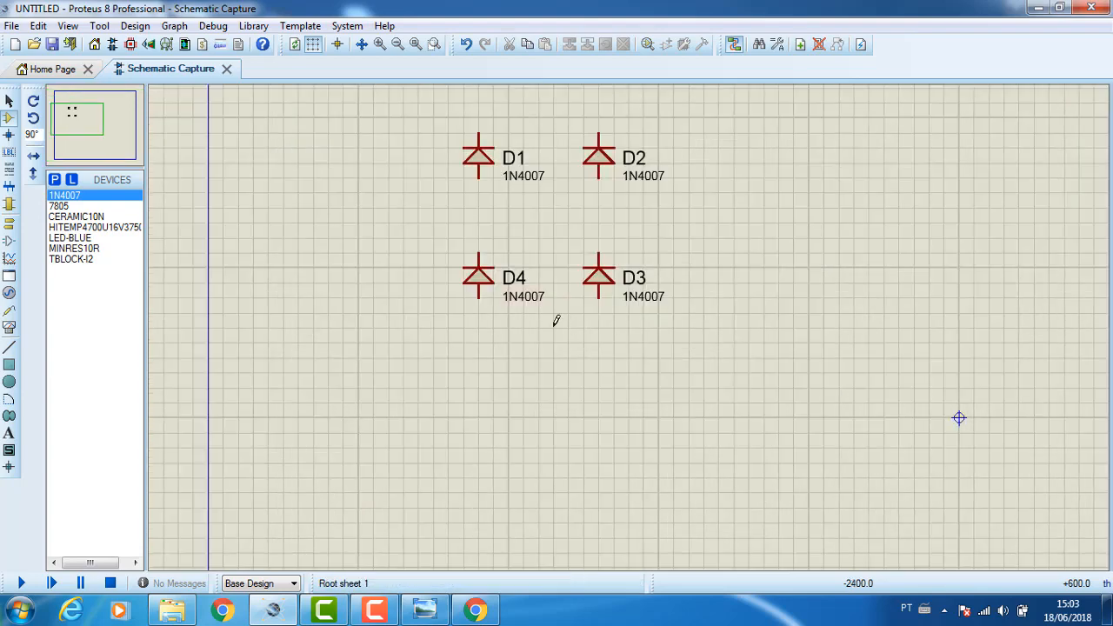
pyautogui.click(479, 296)
pyautogui.click(599, 297)
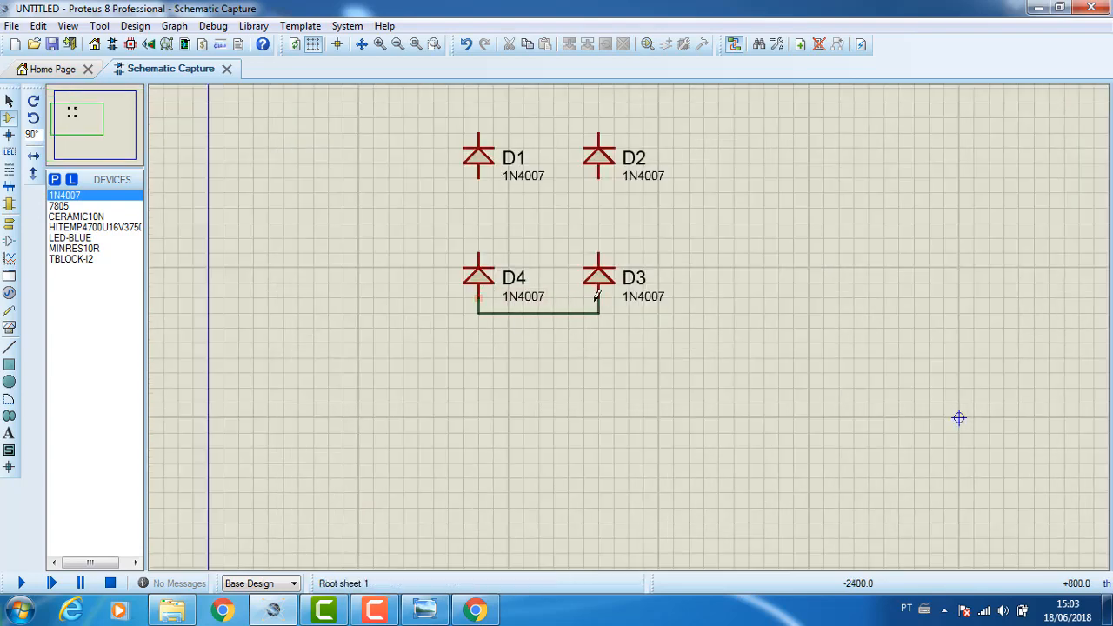
pyautogui.click(479, 253)
pyautogui.click(478, 180)
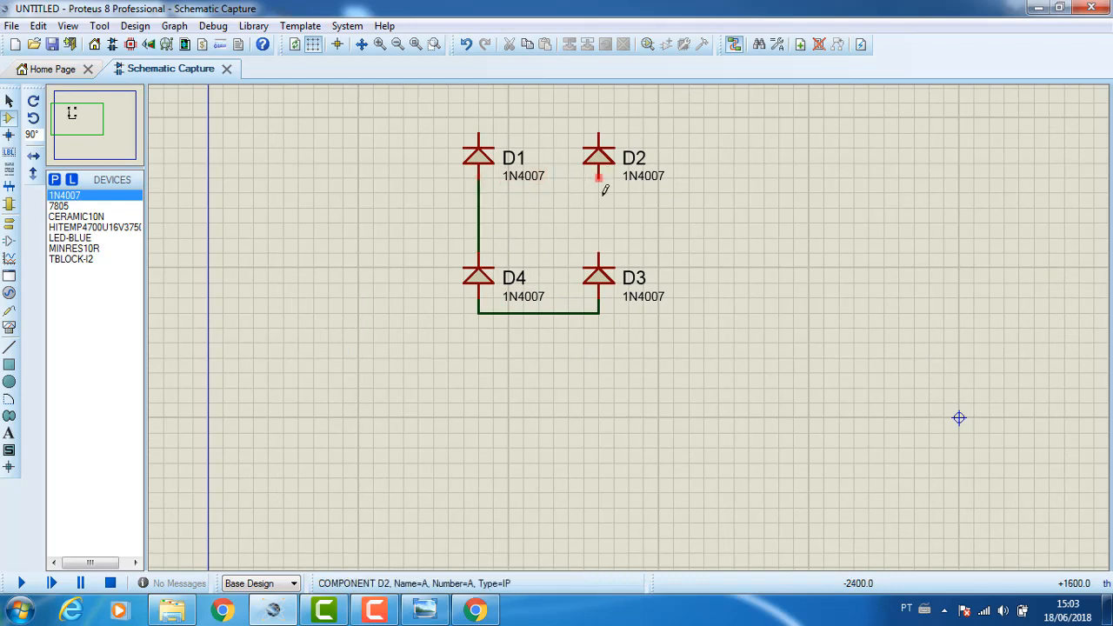
pyautogui.click(598, 180)
pyautogui.click(598, 253)
pyautogui.click(478, 133)
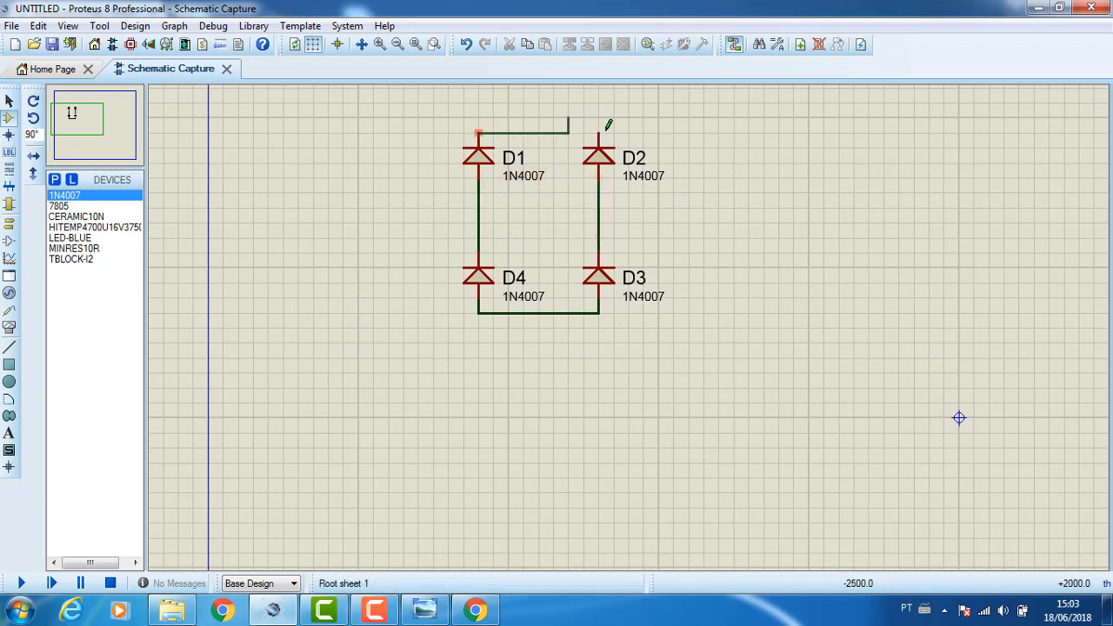
pyautogui.click(598, 133)
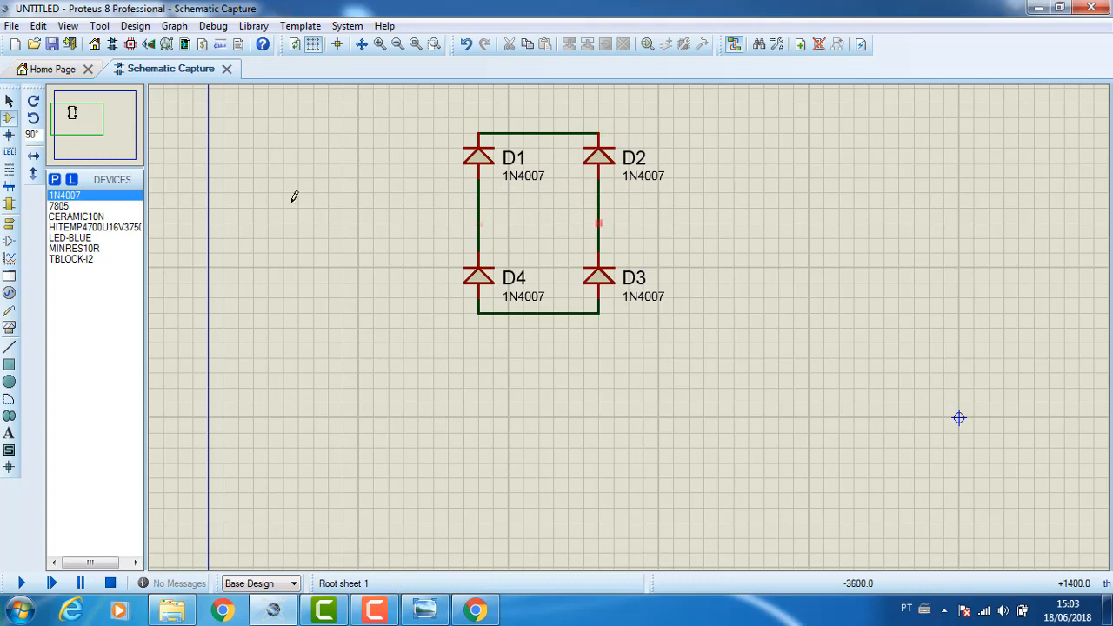
# Step: Place a TBLOCK-I2 terminal block rotated 180° to the left of the diode bridge, with its pins facing the diodes
pyautogui.click(79, 259)
pyautogui.click(428, 200)
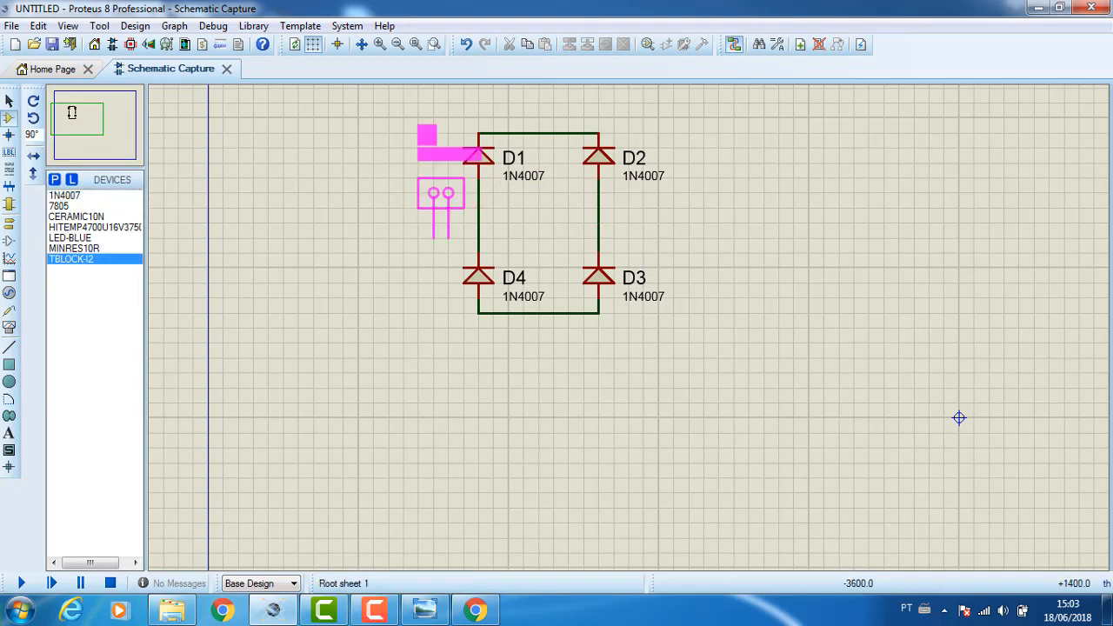
pyautogui.press('KP_Add')
pyautogui.press('KP_Add')
pyautogui.press('KP_Add')
pyautogui.press('KP_Add')
pyautogui.press('KP_Add')
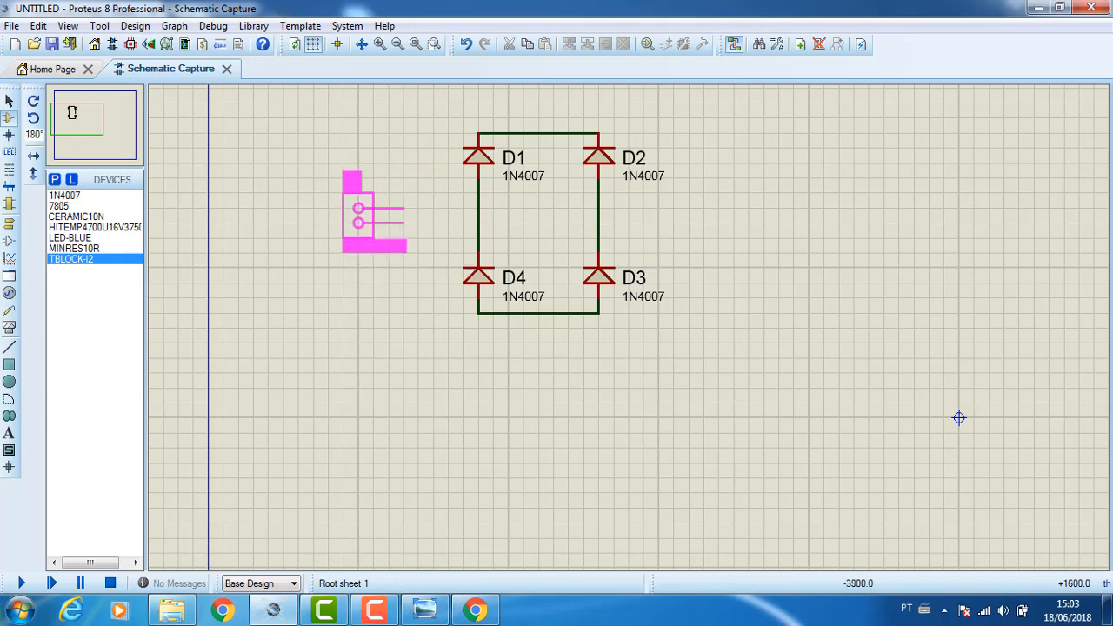
pyautogui.click(381, 175)
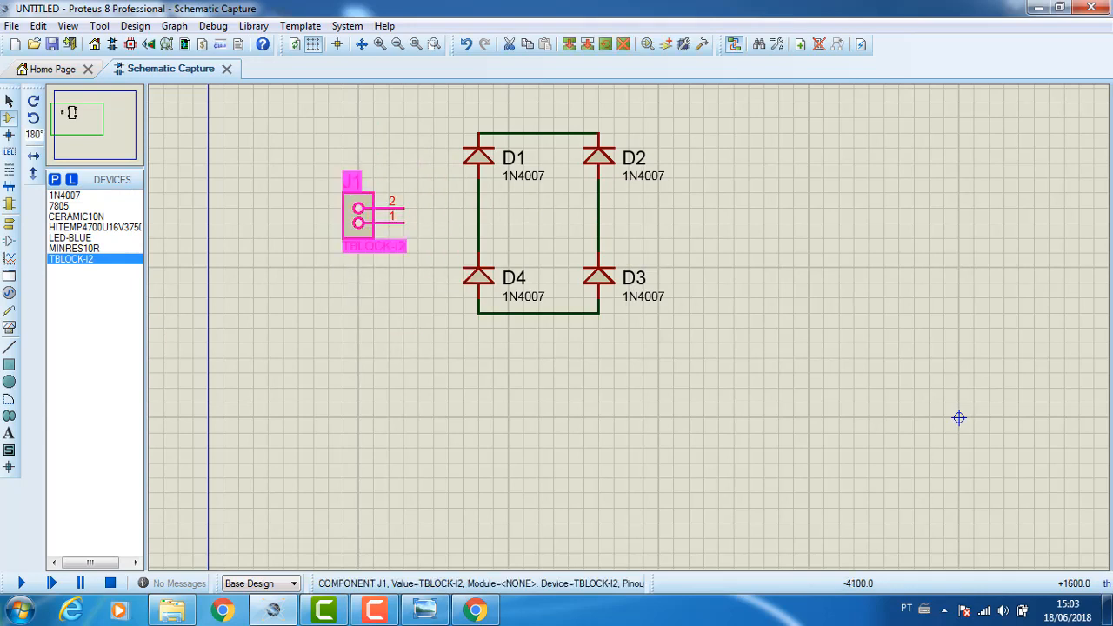
# Step: Rename the terminal block's part ID to ALIMENTACAO, without accented characters
pyautogui.doubleClick(353, 181)
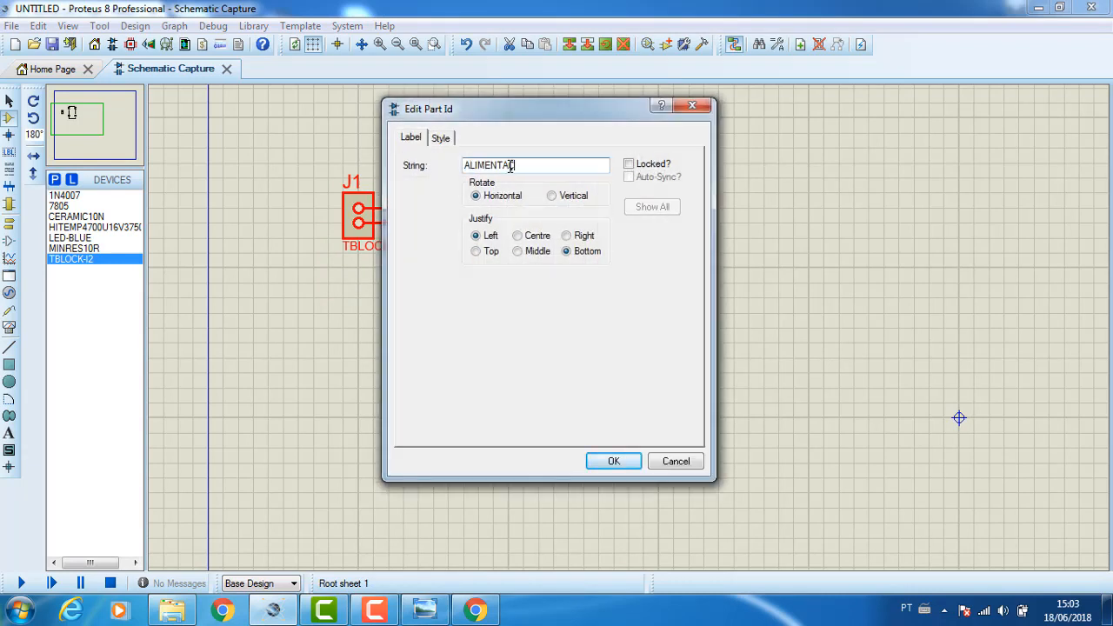
pyautogui.write('ALIMENTAÇÃO')
pyautogui.press('Return')
pyautogui.press('Return')
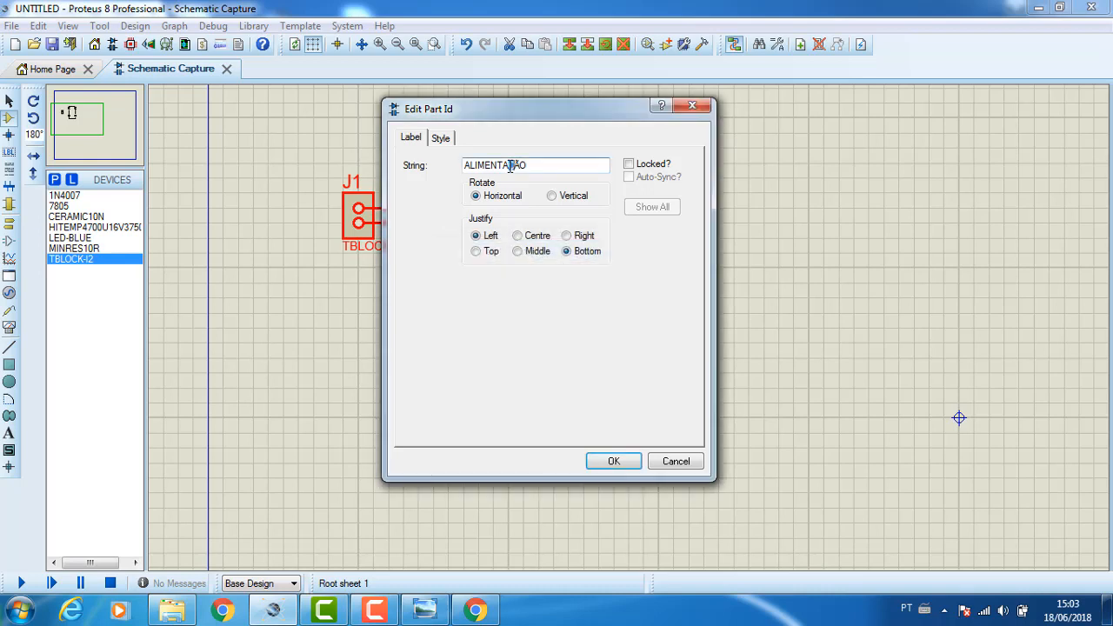
pyautogui.click(609, 463)
pyautogui.click(531, 319)
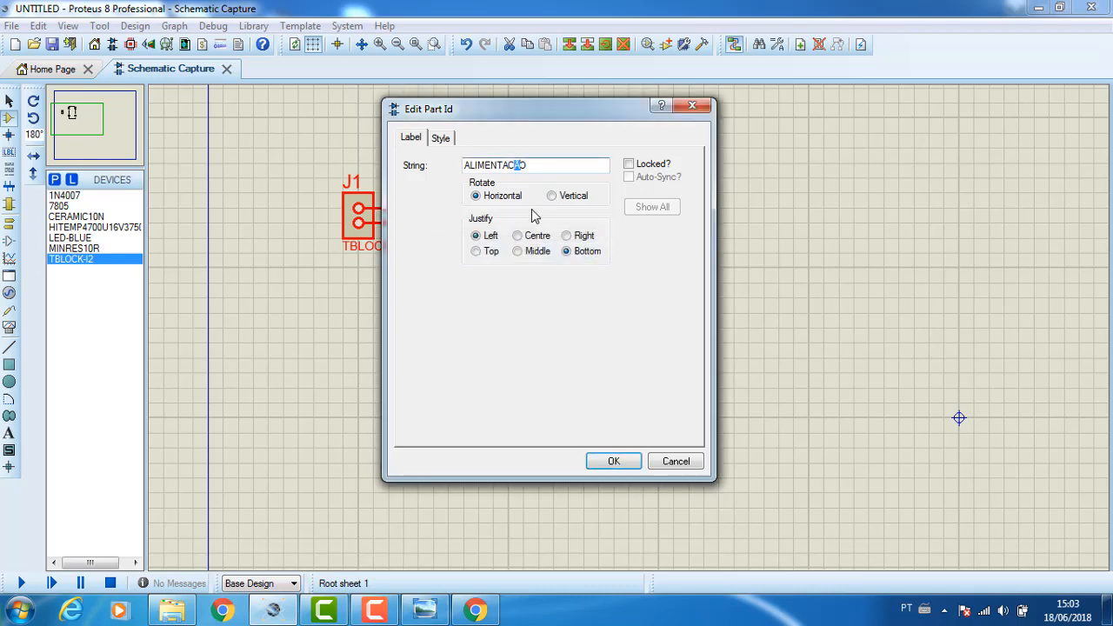
pyautogui.click(613, 460)
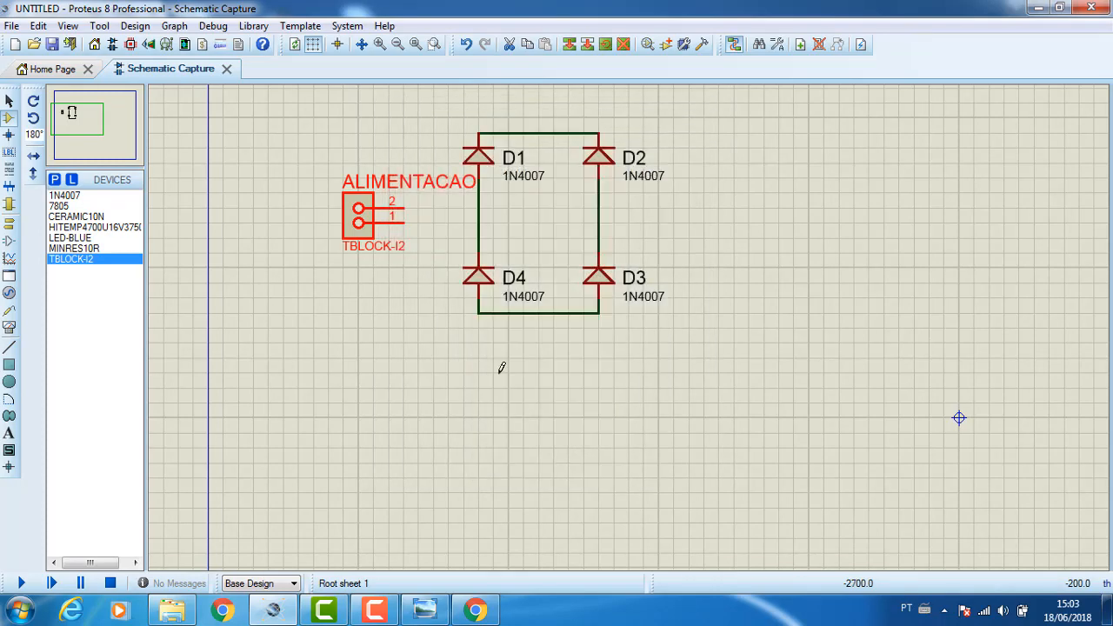
# Step: Mirror the ALIMENTACAO terminal block vertically so that pin 1 sits above pin 2
pyautogui.rightClick(365, 229)
pyautogui.click(426, 290)
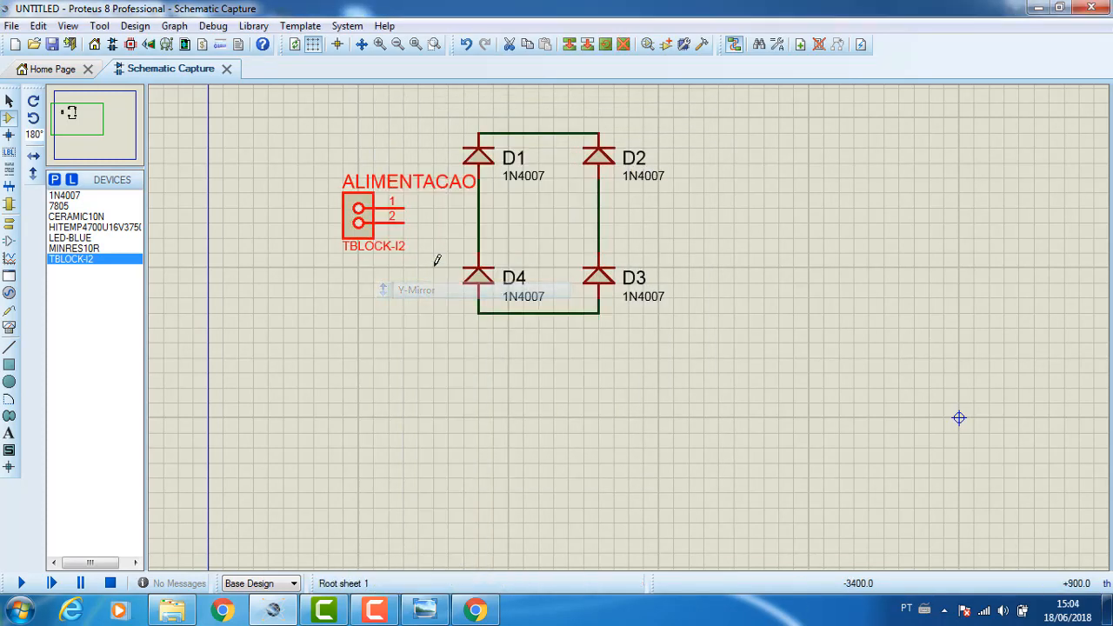
pyautogui.rightClick(360, 224)
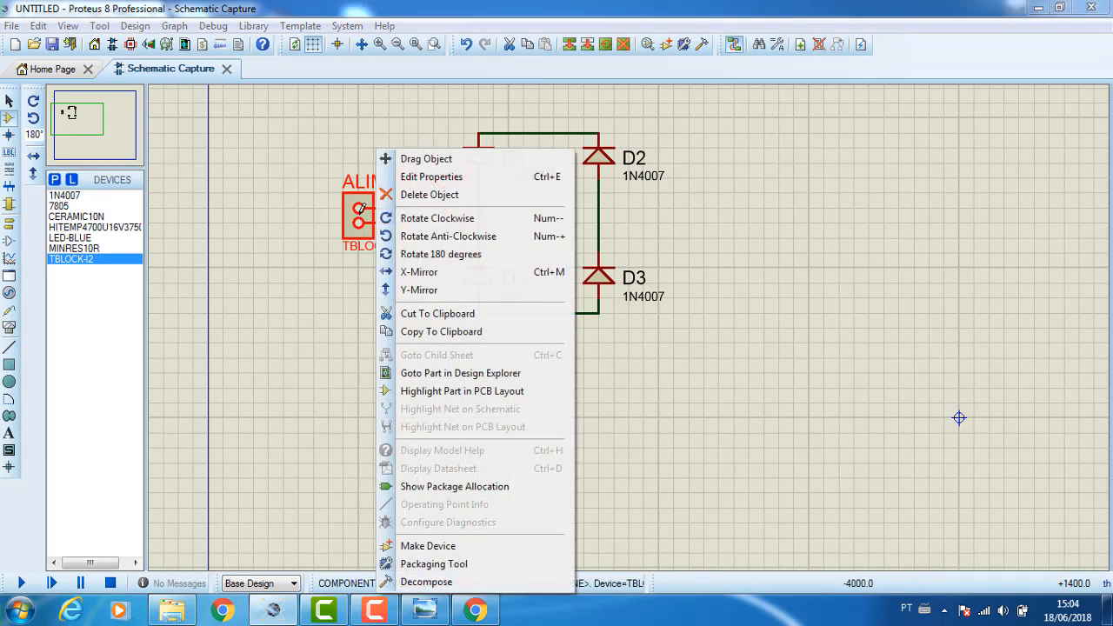
pyautogui.click(423, 291)
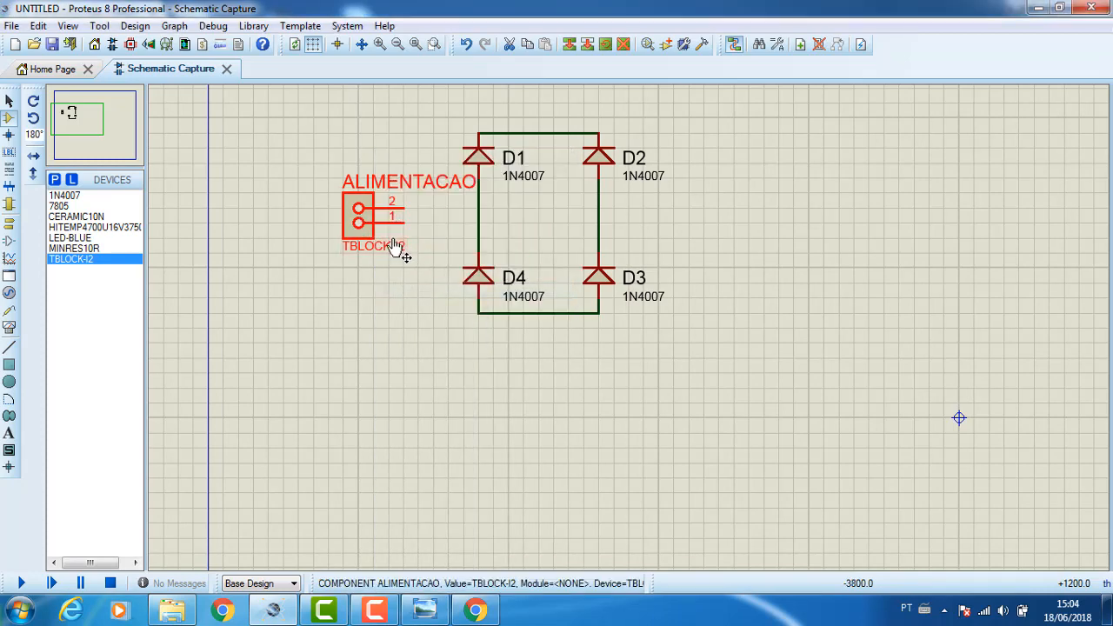
pyautogui.rightClick(365, 212)
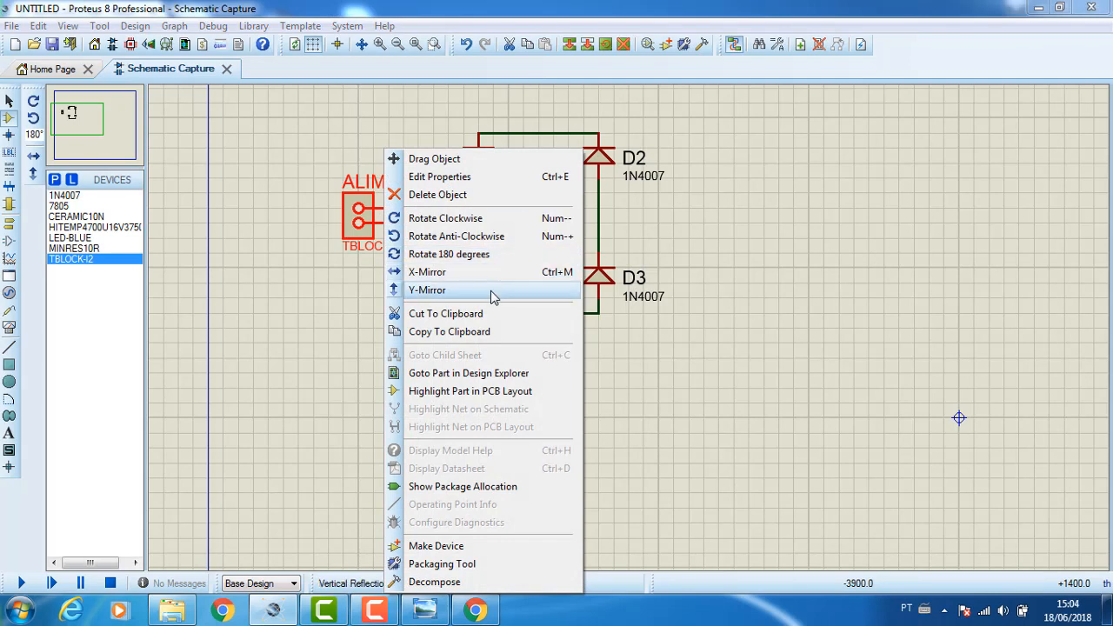
pyautogui.click(494, 292)
# Step: Wire terminal block pin 1 to the D1–D4 connection and pin 2 to the D2–D3 connection
pyautogui.click(405, 208)
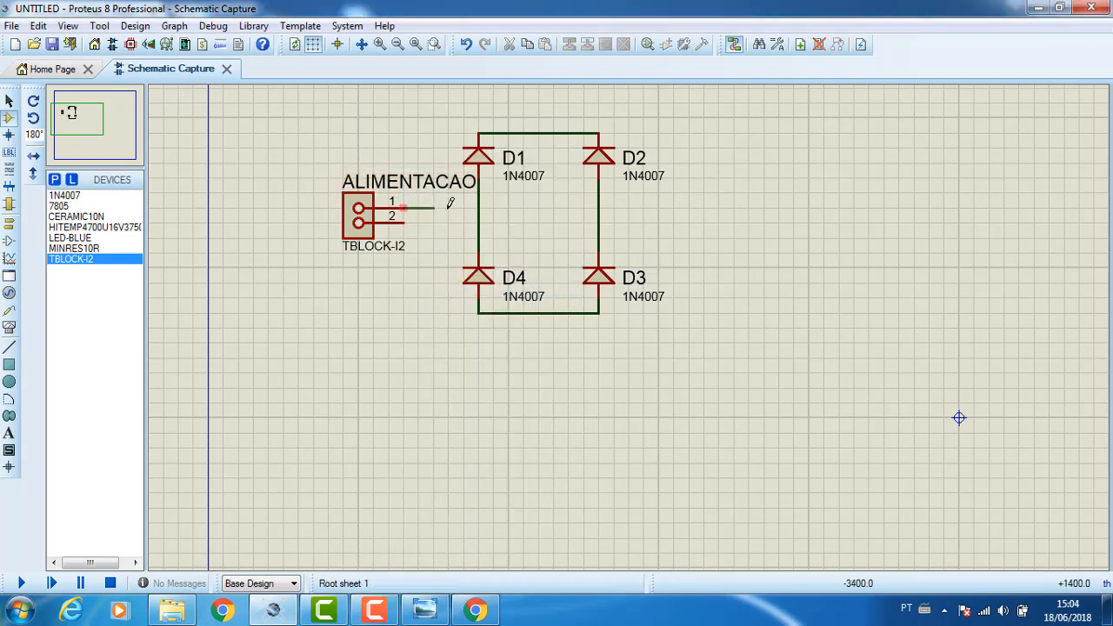
pyautogui.click(478, 208)
pyautogui.click(404, 223)
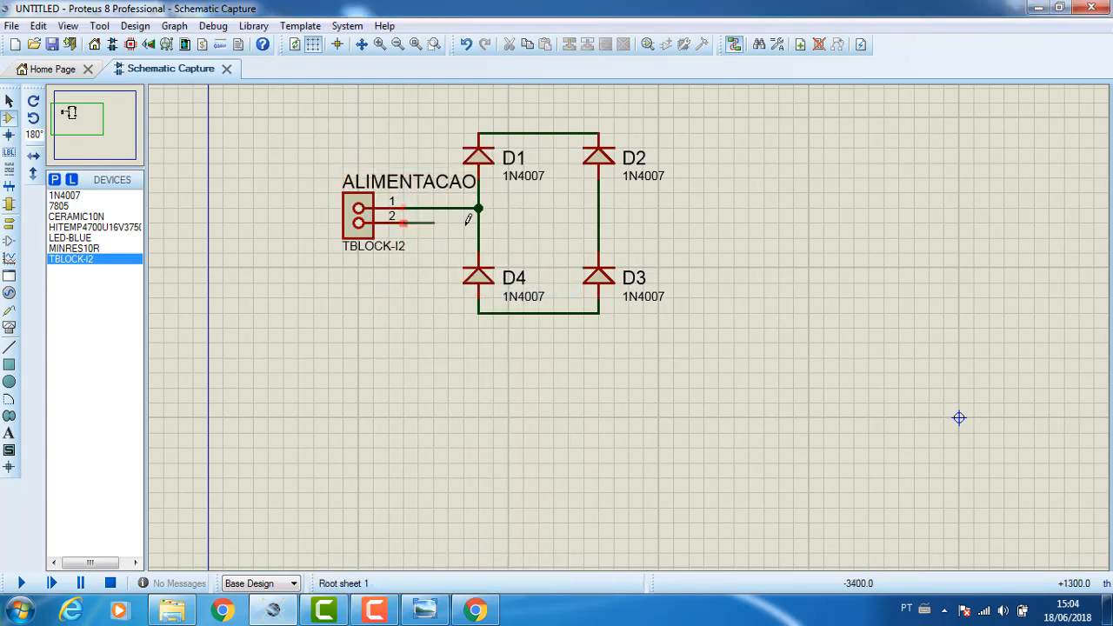
pyautogui.click(598, 222)
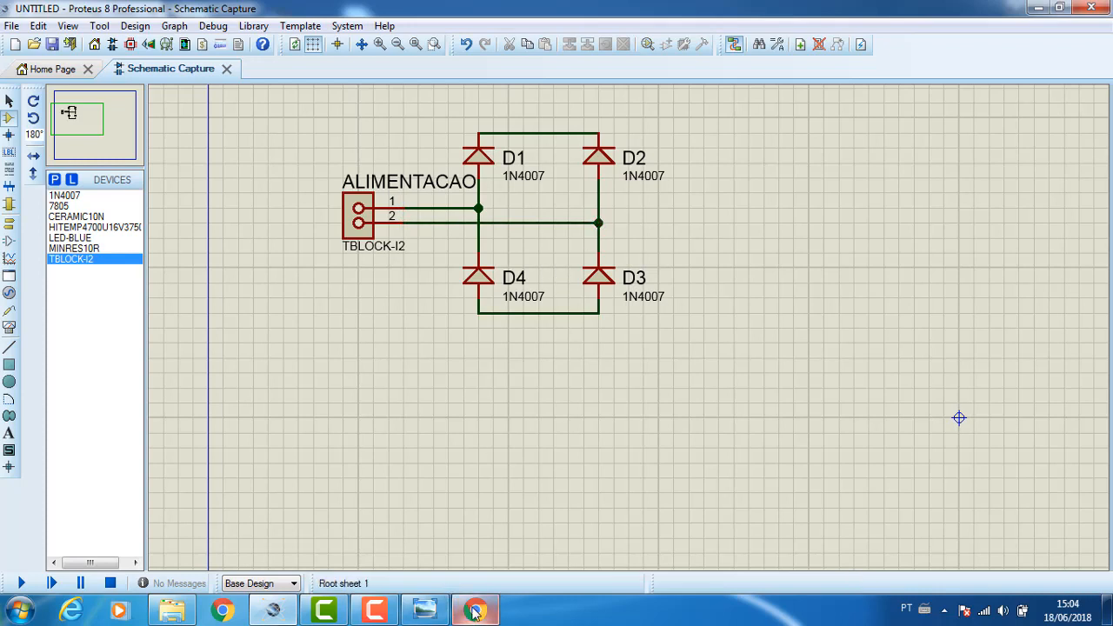
# Step: Place the HITEMP4700U16V capacitor rotated 270° to the right of the bridge and wire its upper pin to the D1–D2 cathodes
pyautogui.moveTo(475, 612)
pyautogui.click(432, 611)
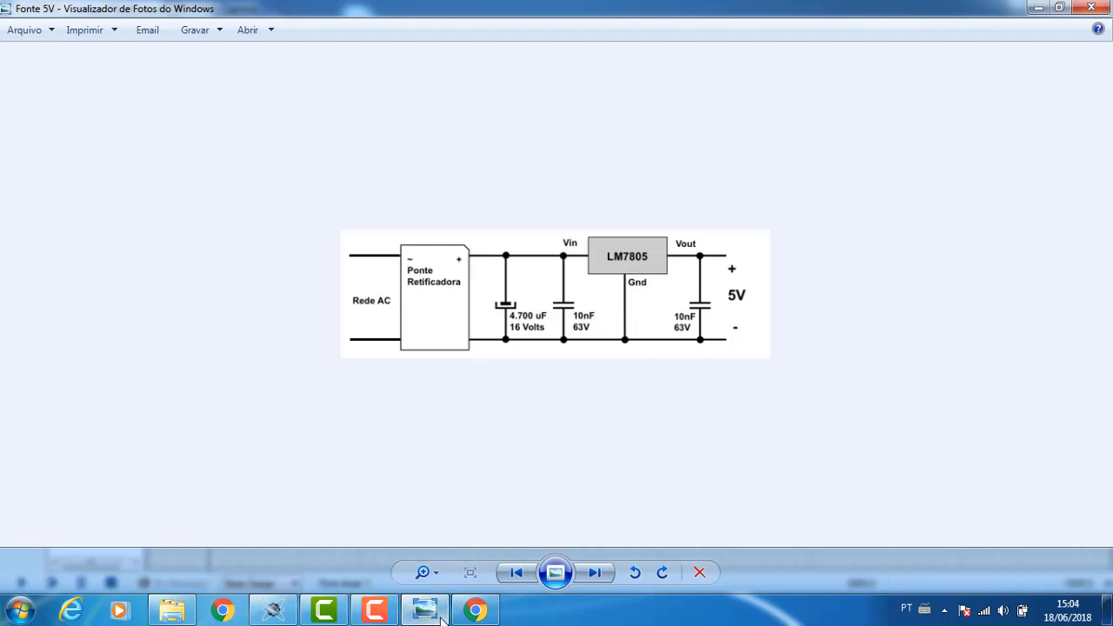
pyautogui.click(441, 618)
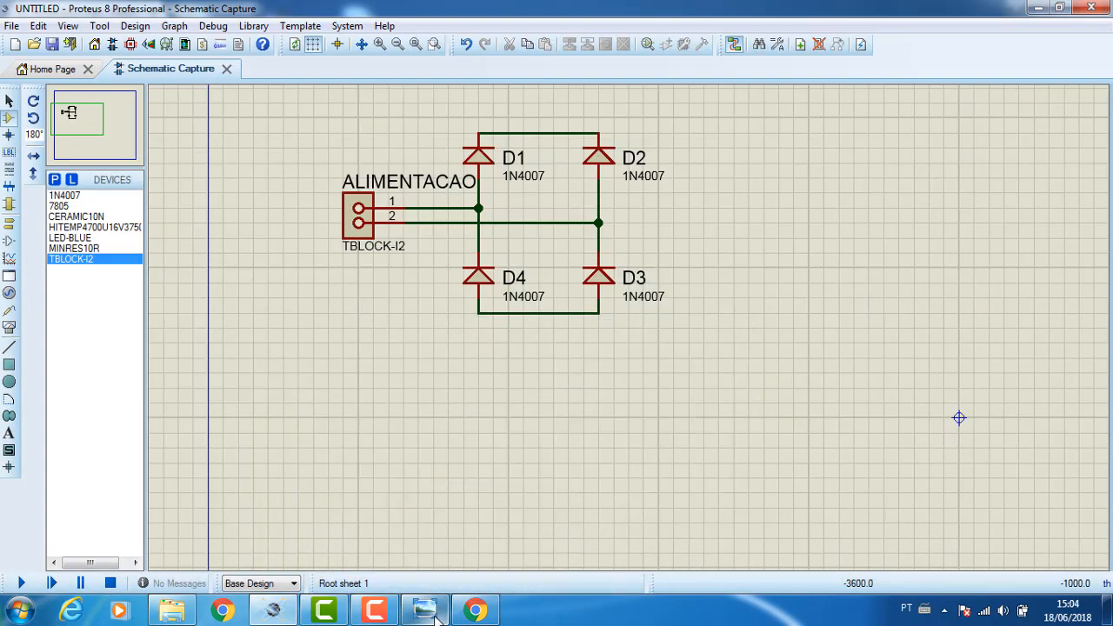
pyautogui.click(93, 228)
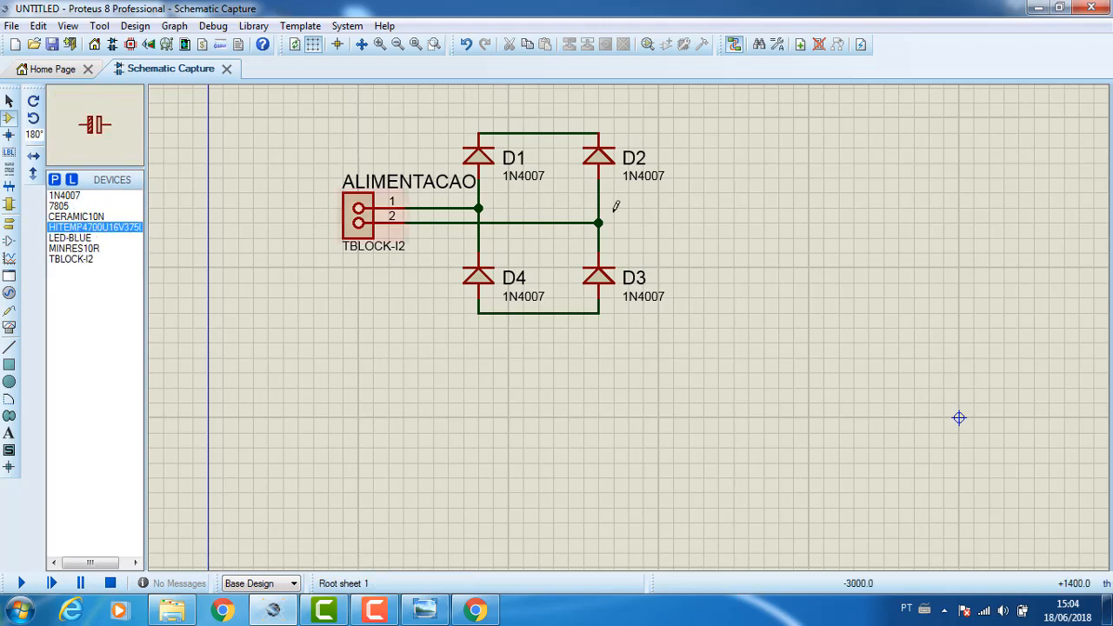
pyautogui.click(708, 210)
pyautogui.press('KP_Add')
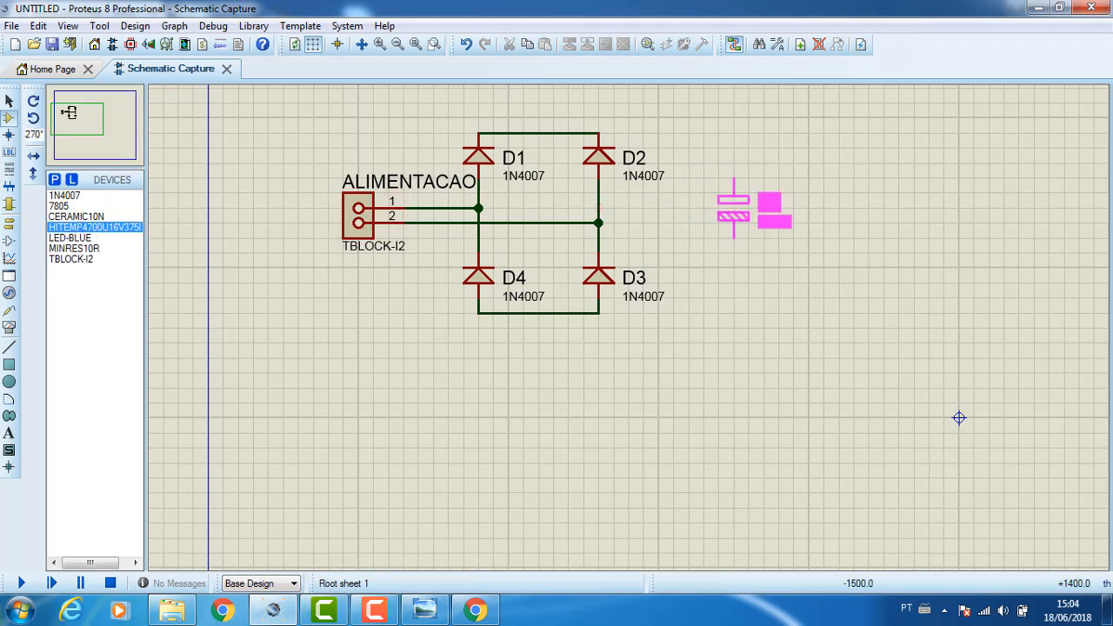
pyautogui.click(705, 222)
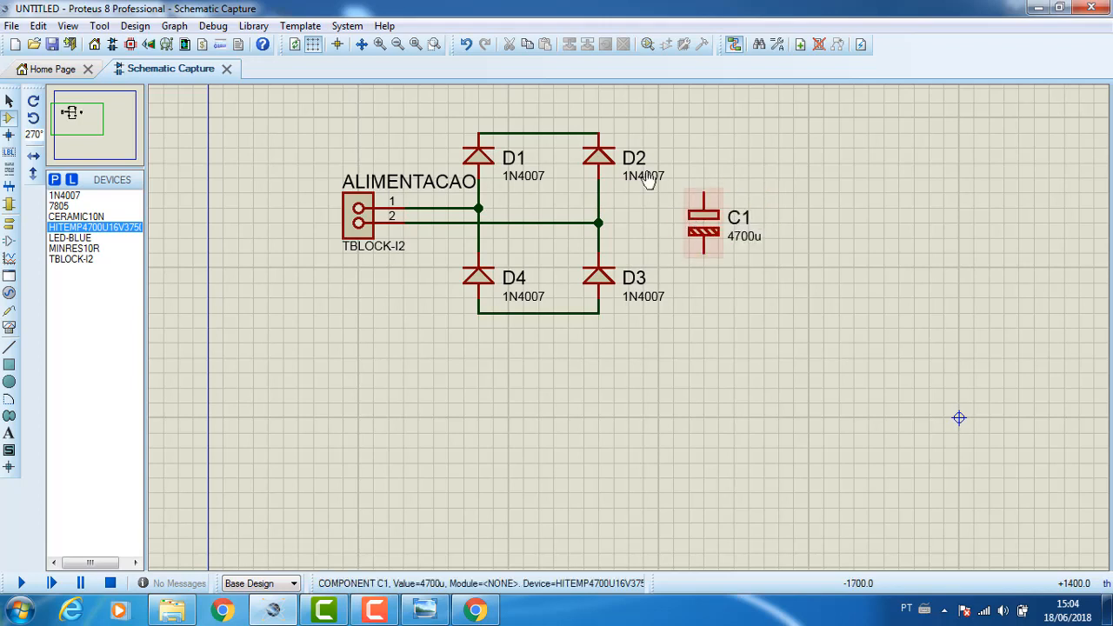
pyautogui.click(598, 132)
pyautogui.click(704, 194)
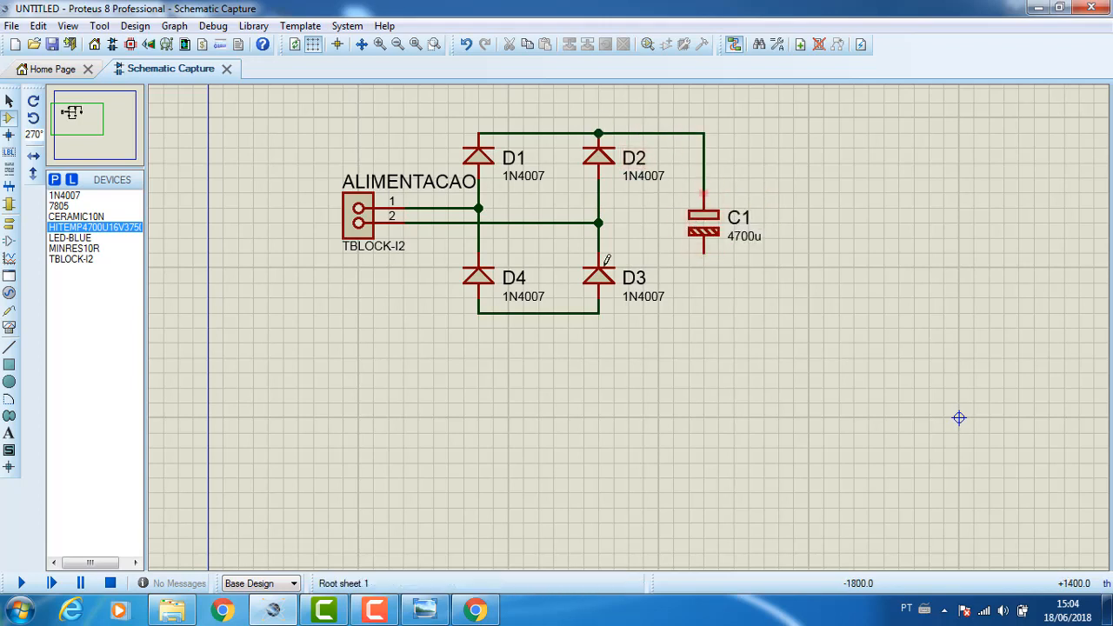
# Step: Place GROUND terminals below the bridge and below C1, wired to the D3–D4 anode line and C1's lower pin
pyautogui.rightClick(550, 342)
pyautogui.moveTo(616, 352)
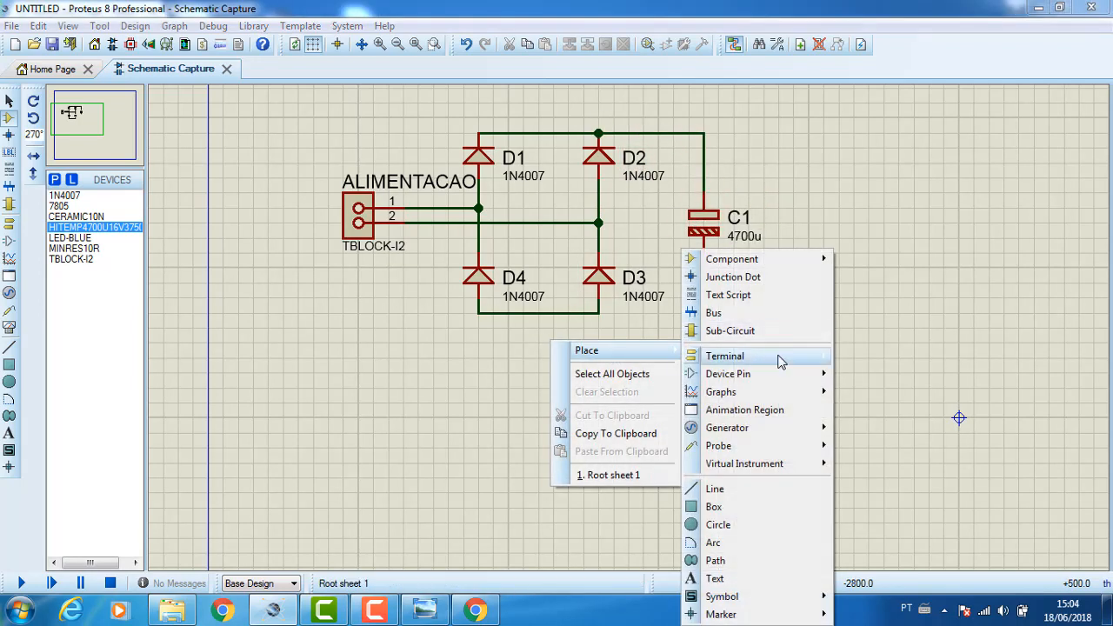
pyautogui.moveTo(827, 365)
pyautogui.click(876, 445)
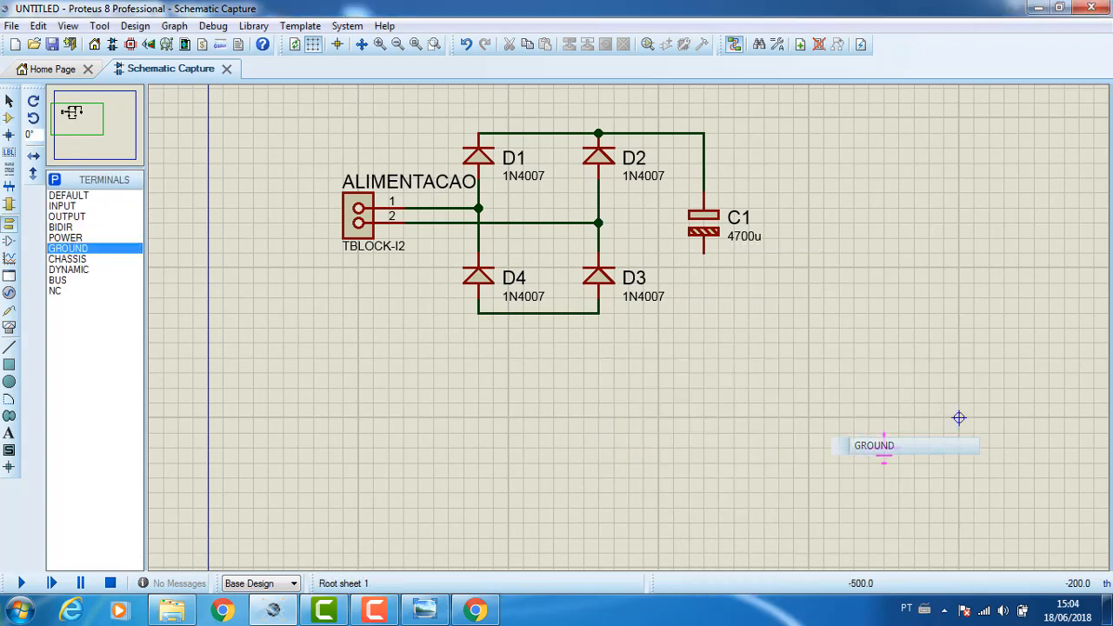
pyautogui.click(539, 343)
pyautogui.click(539, 333)
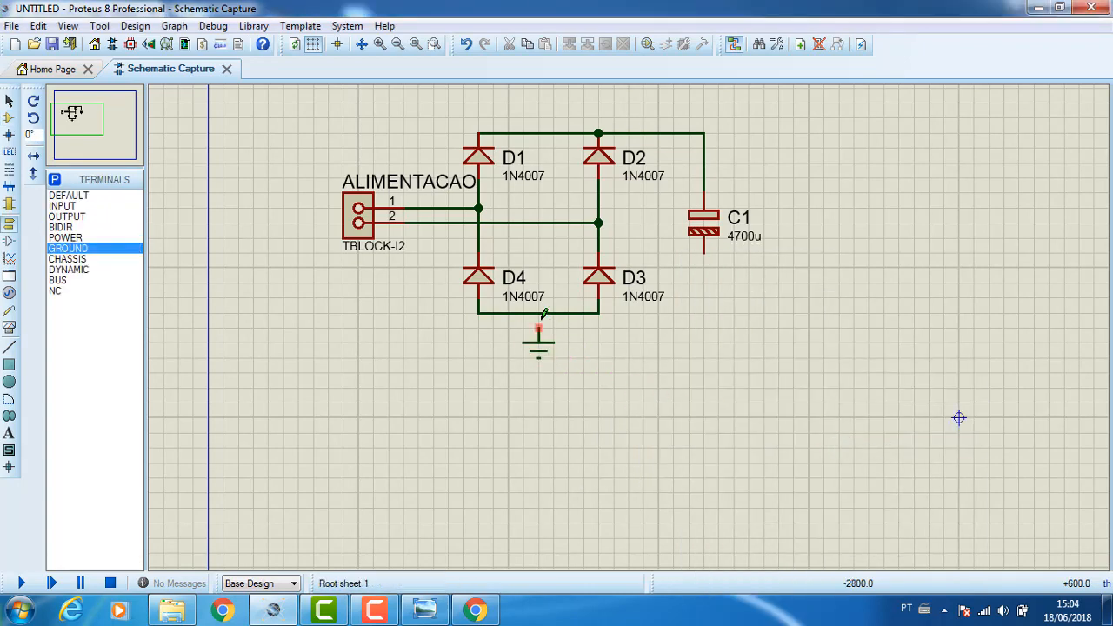
pyautogui.click(539, 313)
pyautogui.click(704, 298)
pyautogui.click(703, 285)
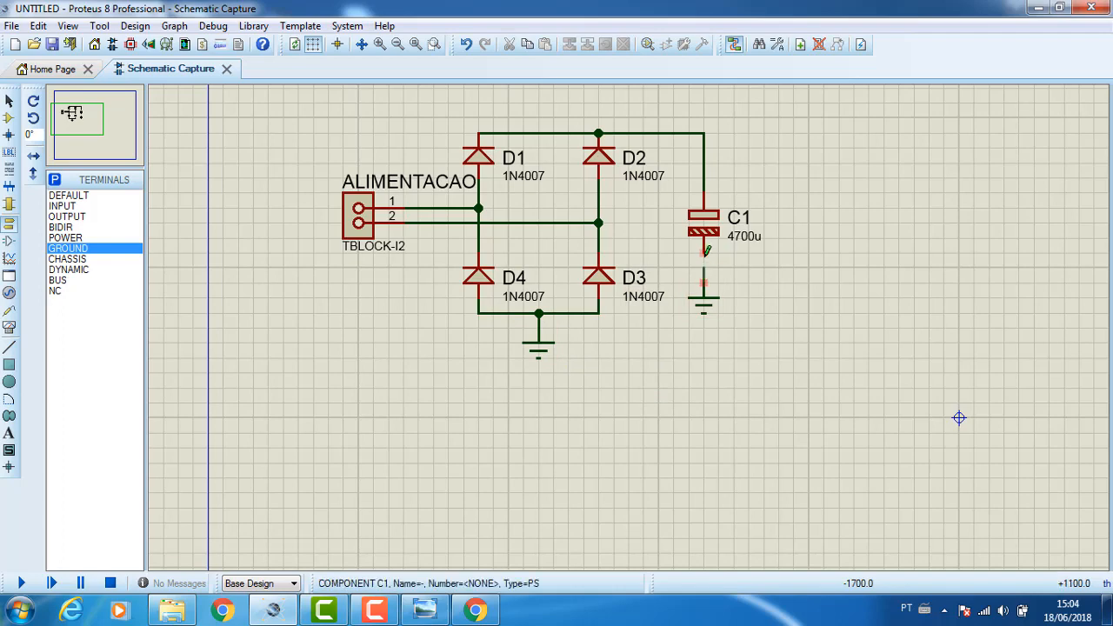
# Step: Place a CERAMIC10N capacitor rotated 90° to the right of C1 and wire its upper pin to the bridge's positive line
pyautogui.click(424, 611)
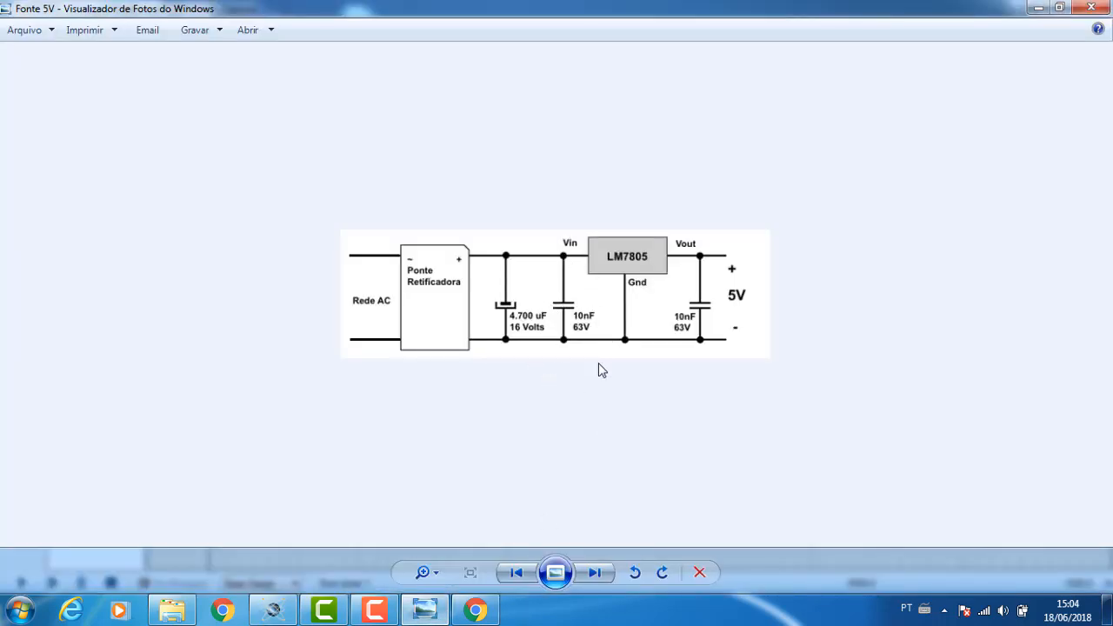
pyautogui.hotkey('alt', 'Tab')
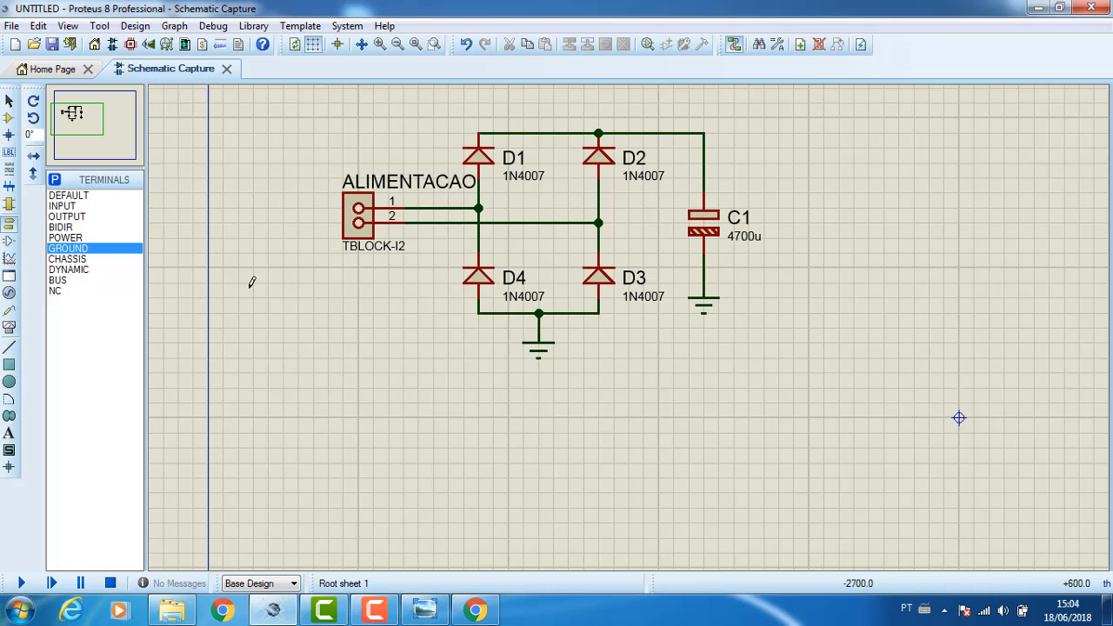
pyautogui.click(10, 118)
pyautogui.click(77, 216)
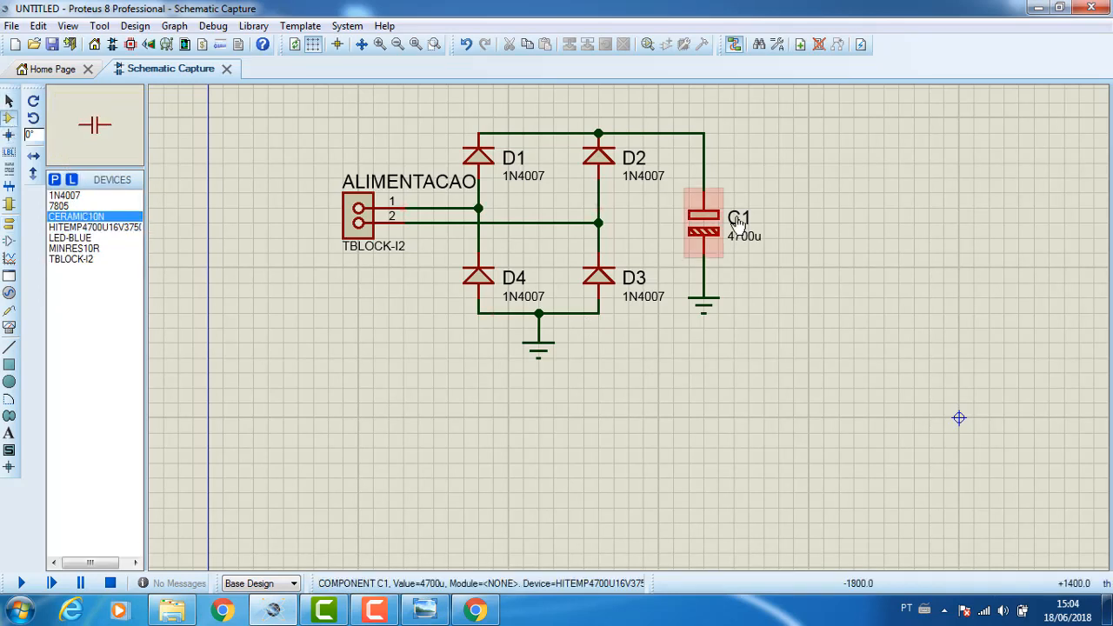
pyautogui.press('KP_Add')
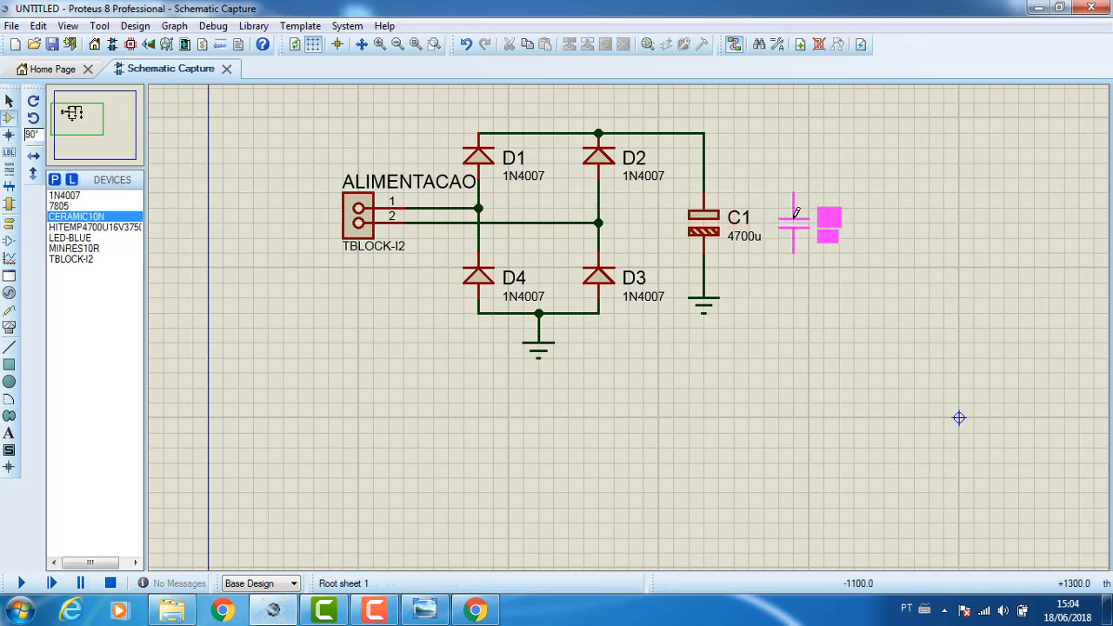
pyautogui.click(796, 213)
pyautogui.click(704, 133)
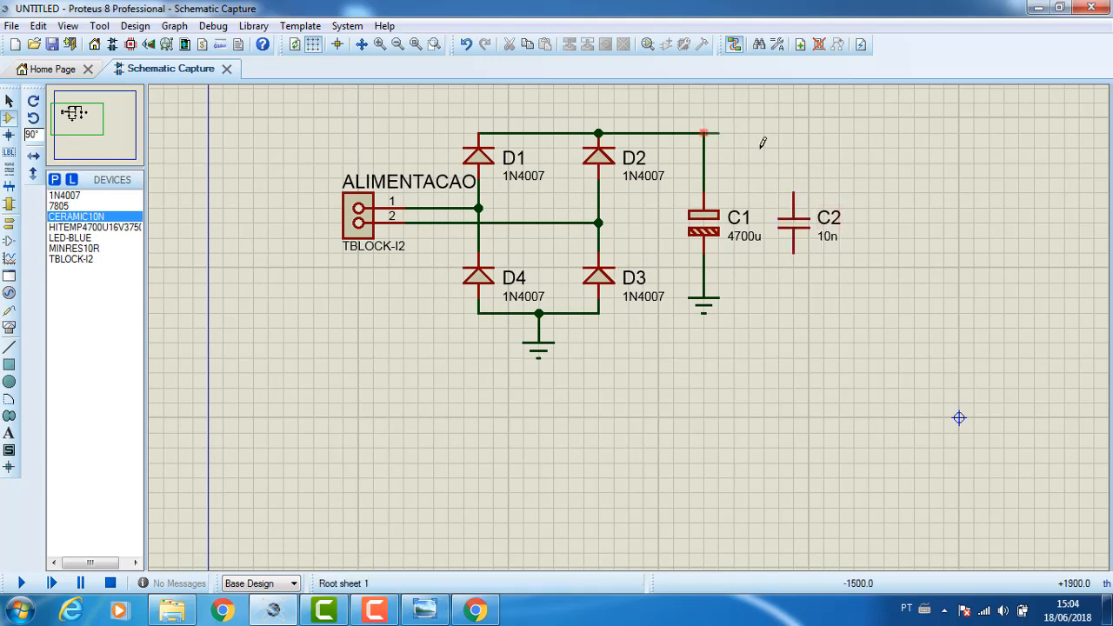
pyautogui.click(792, 184)
# Step: Place the 7805 regulator at 0° rotation to the right of C2 and wire its VI pin to the positive line
pyautogui.hotkey('alt', 'Tab')
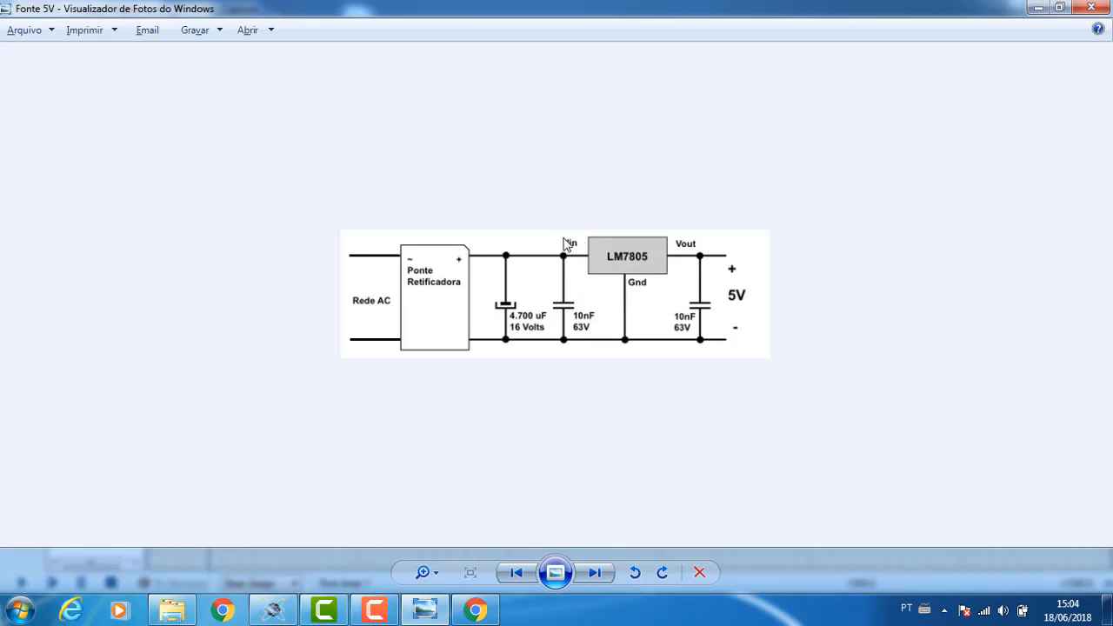
pyautogui.hotkey('alt', 'Tab')
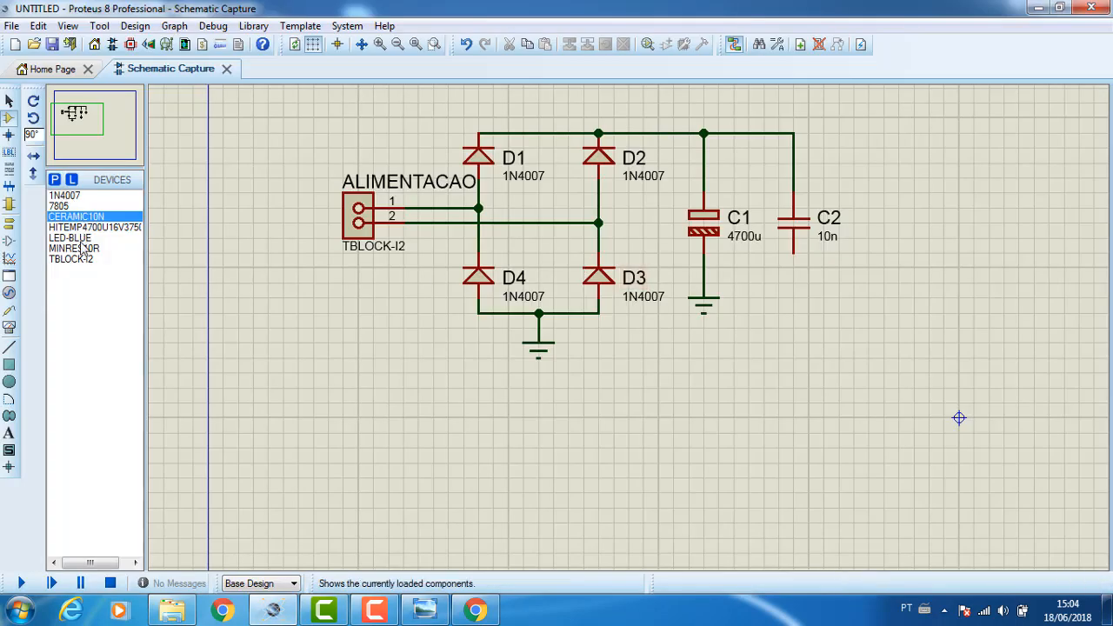
pyautogui.click(59, 206)
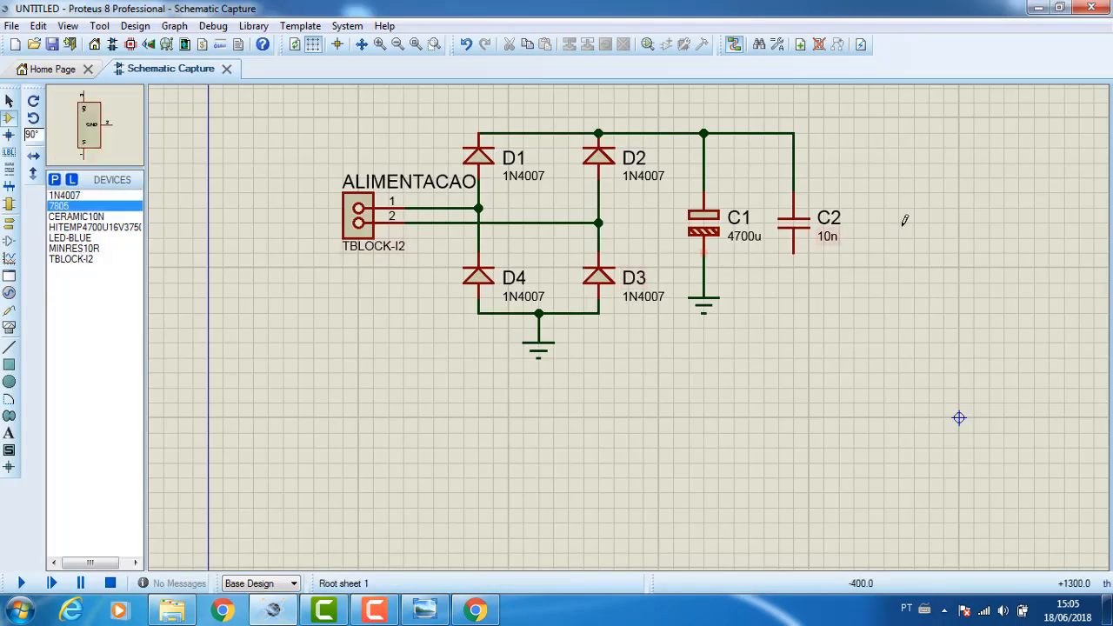
pyautogui.press('KP_Add')
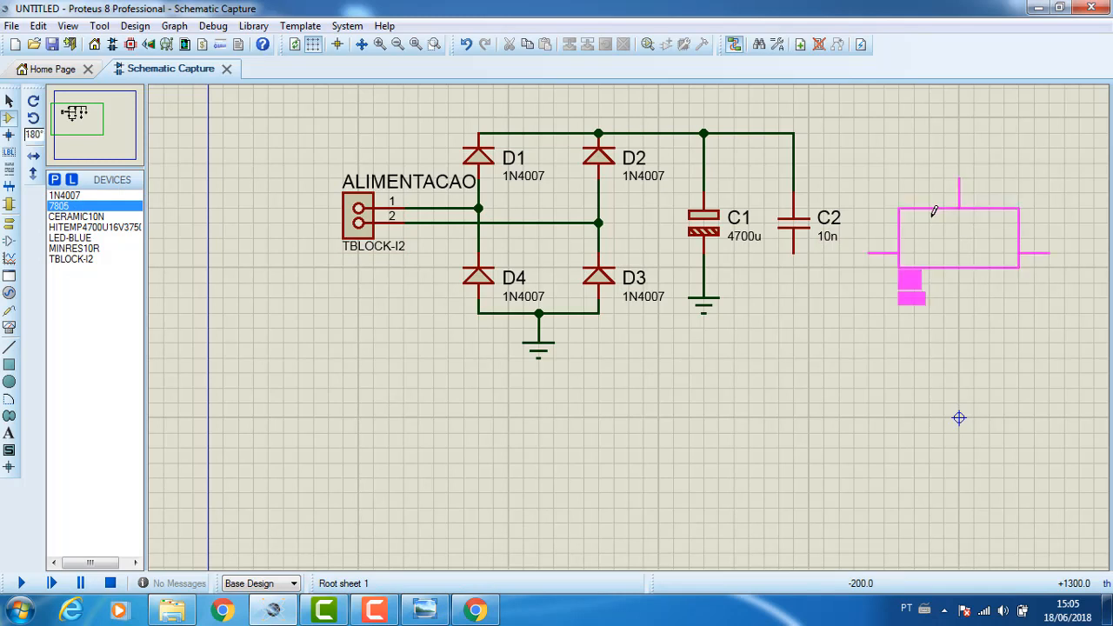
pyautogui.press('KP_Add')
pyautogui.press('KP_Add')
pyautogui.click(907, 153)
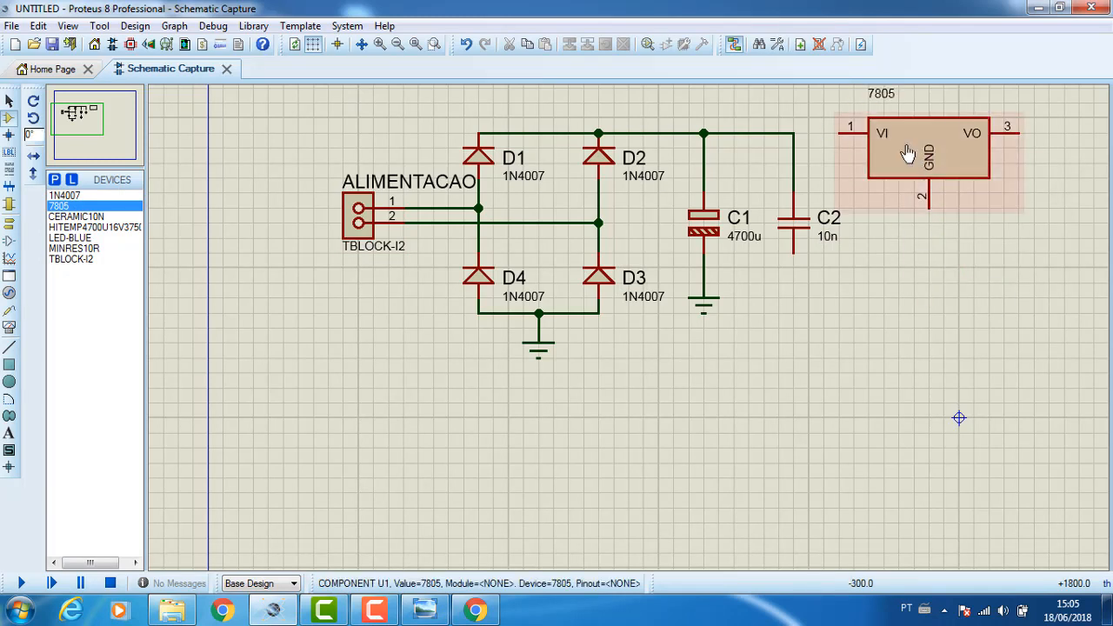
pyautogui.click(794, 132)
pyautogui.click(840, 132)
# Step: Place a second CERAMIC10N capacitor rotated 90° to the right of the 7805 and wire its upper pin to VO
pyautogui.middleClick(928, 262)
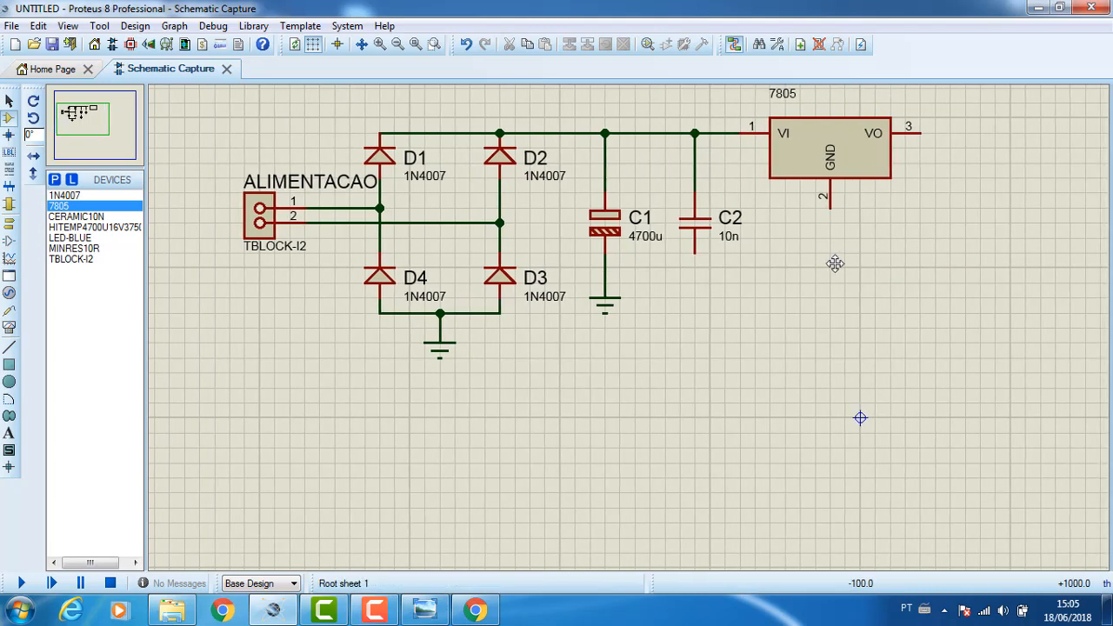
pyautogui.click(676, 299)
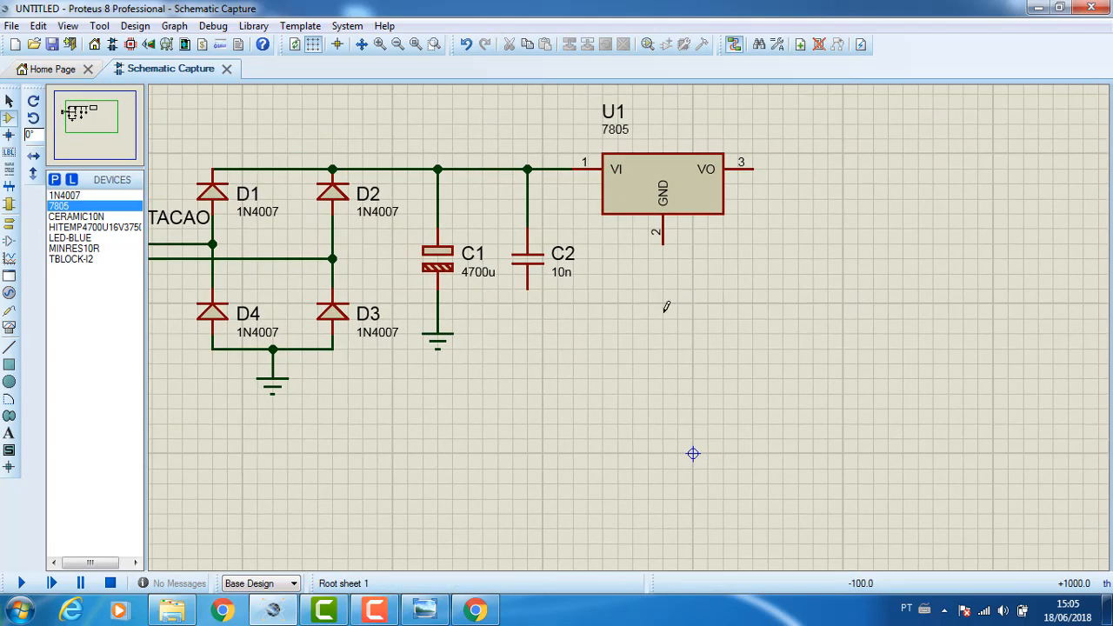
pyautogui.click(83, 220)
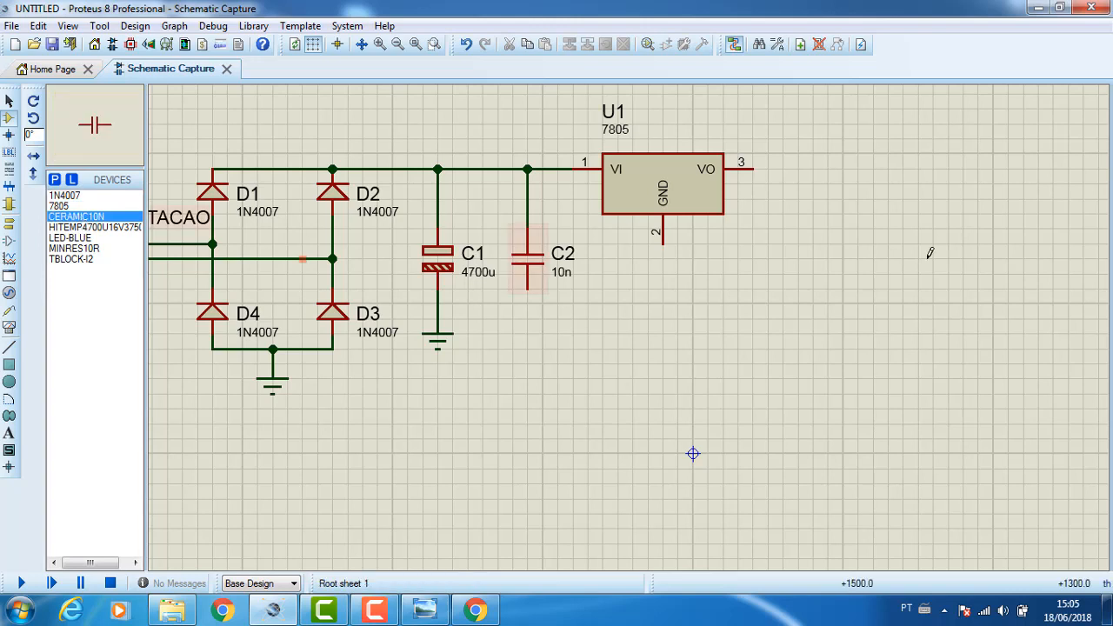
pyautogui.press('KP_Add')
pyautogui.click(798, 258)
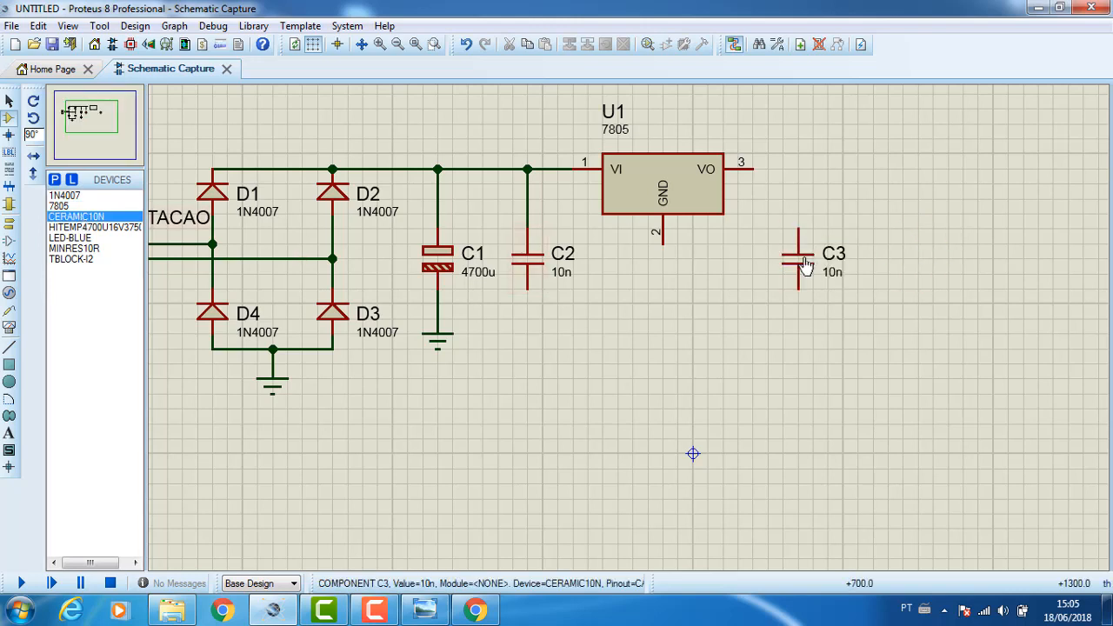
pyautogui.click(751, 161)
pyautogui.click(799, 228)
# Step: Place a MINRES10R resistor at 90° to the right of C3 and wire its upper pin to the regulator's output line
pyautogui.hotkey('alt', 'Tab')
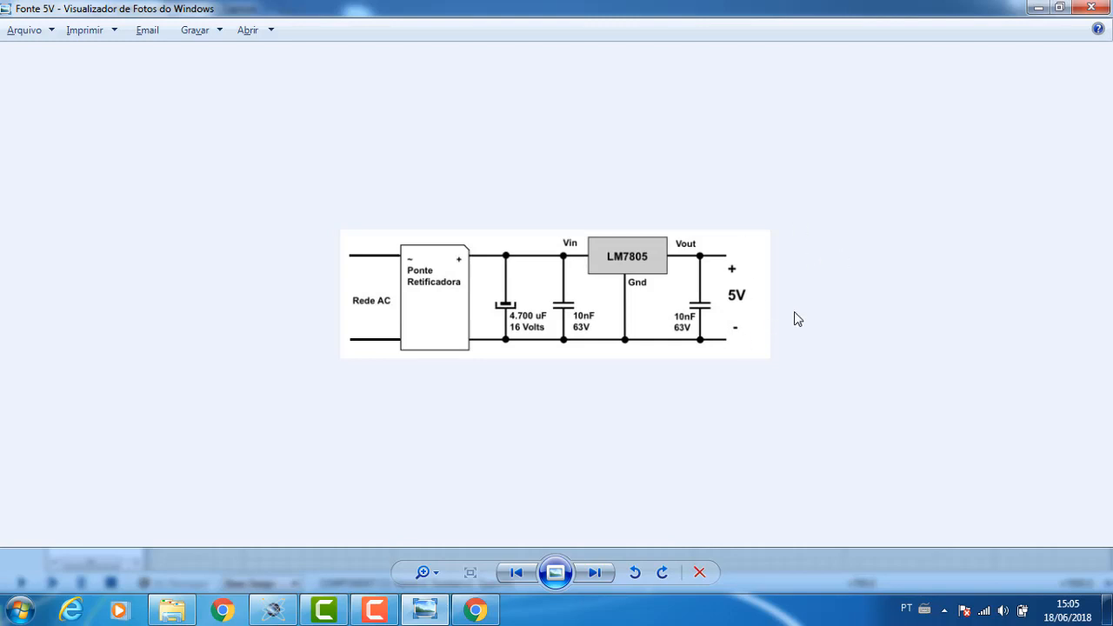
pyautogui.hotkey('alt', 'Tab')
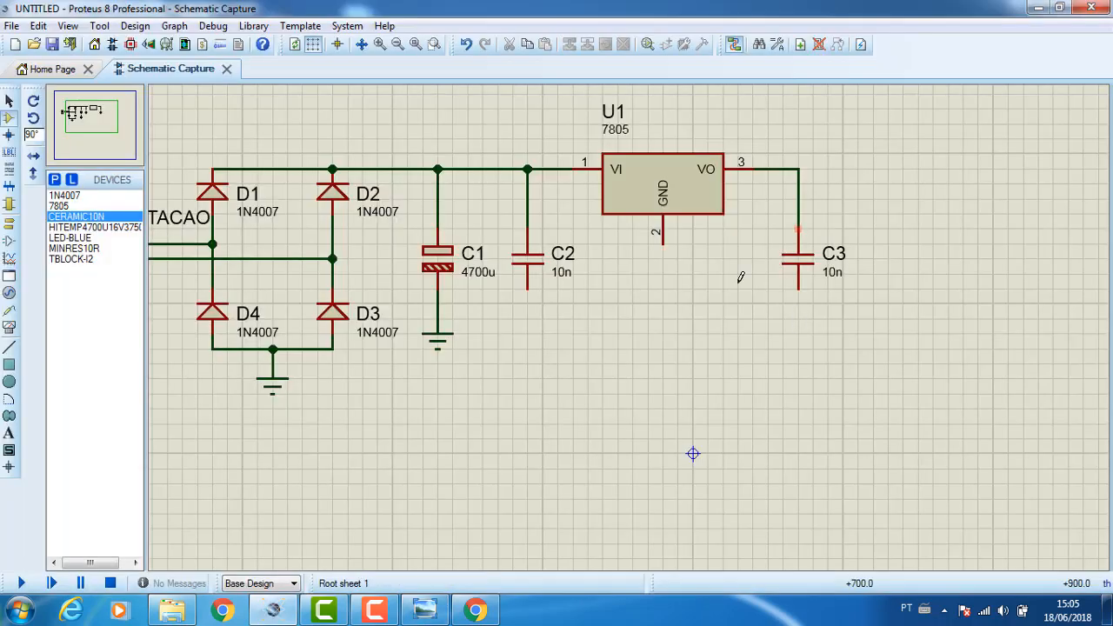
pyautogui.click(79, 248)
pyautogui.click(873, 235)
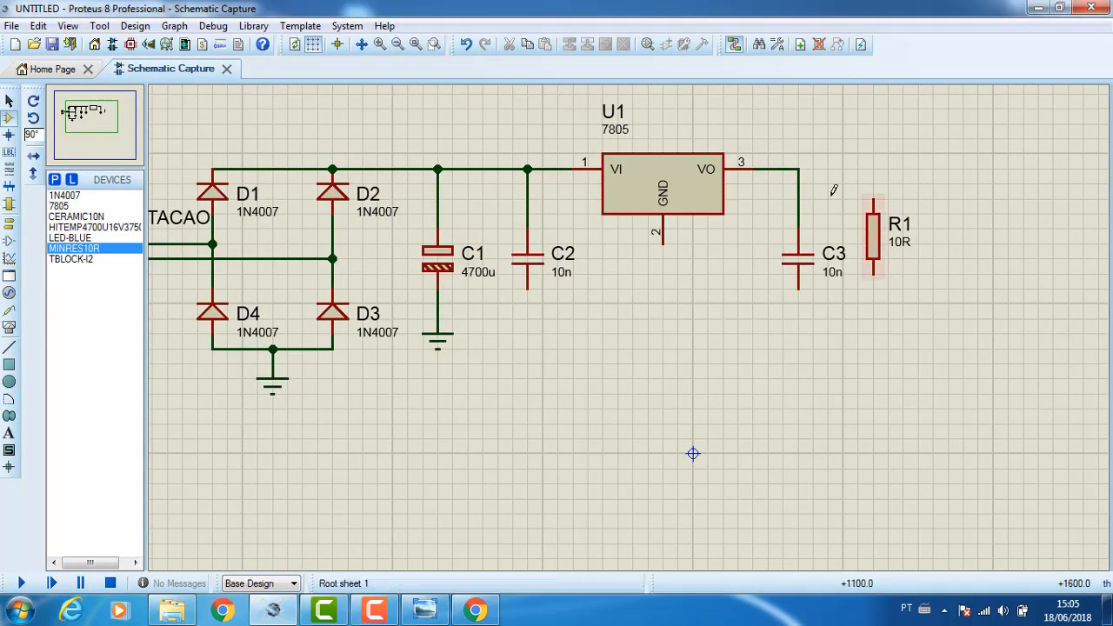
pyautogui.click(798, 169)
pyautogui.click(873, 202)
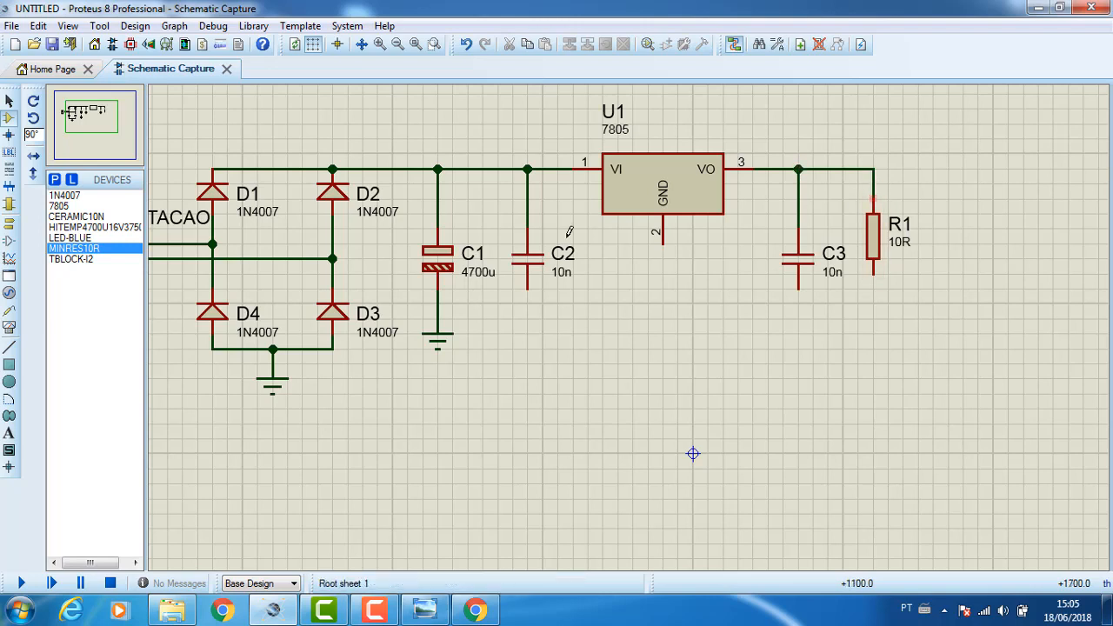
# Step: Place a LED-BLUE at 0° rotation directly below R1, connected to the resistor's lower pin
pyautogui.click(70, 238)
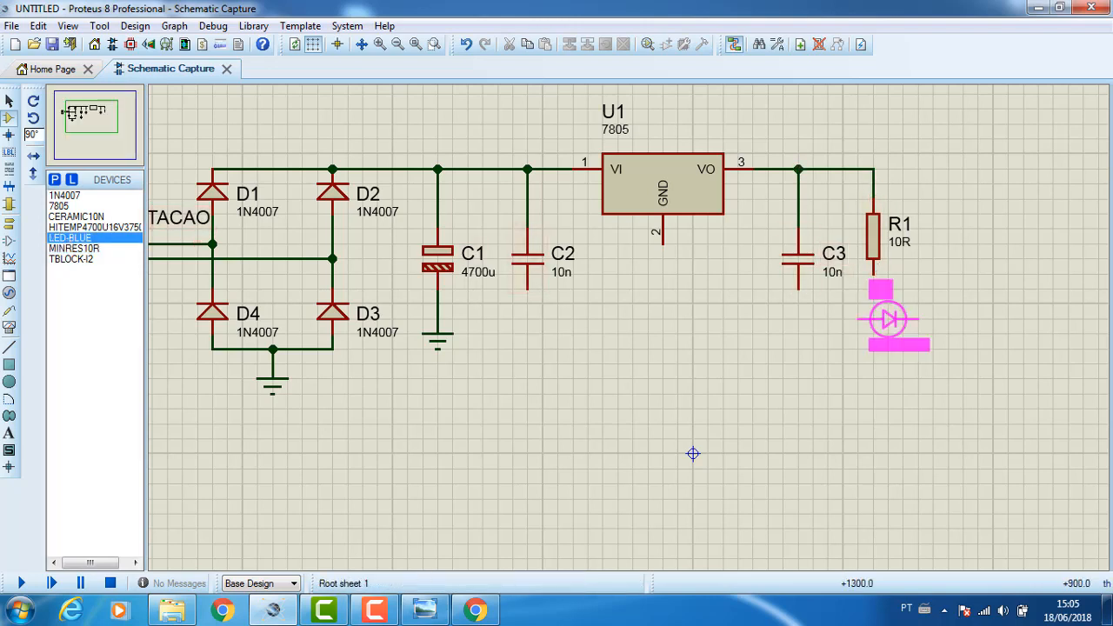
pyautogui.press('KP_Subtract')
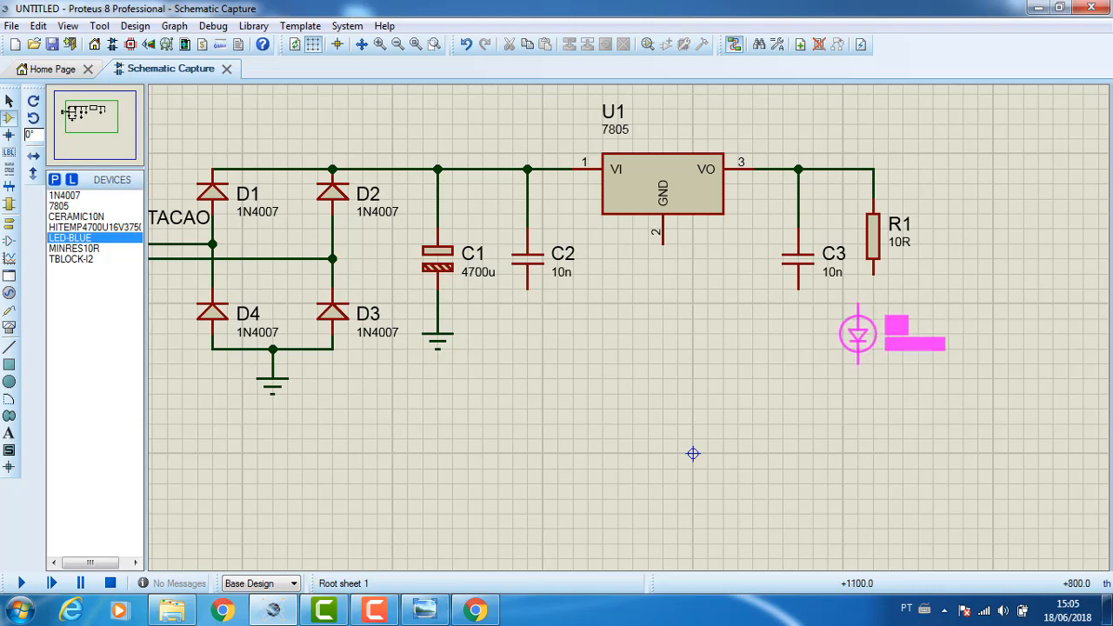
pyautogui.click(872, 333)
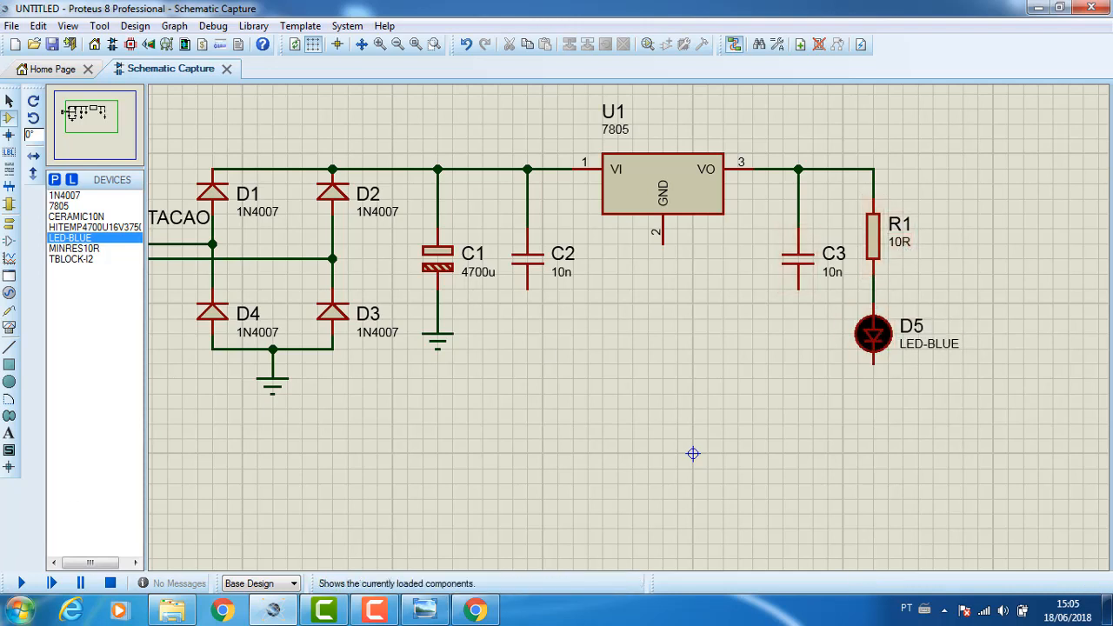
# Step: Work out the LED's series resistance in the Windows calculator by dividing 3 by the LED current, and close the calculator
pyautogui.press('super')
pyautogui.press('super')
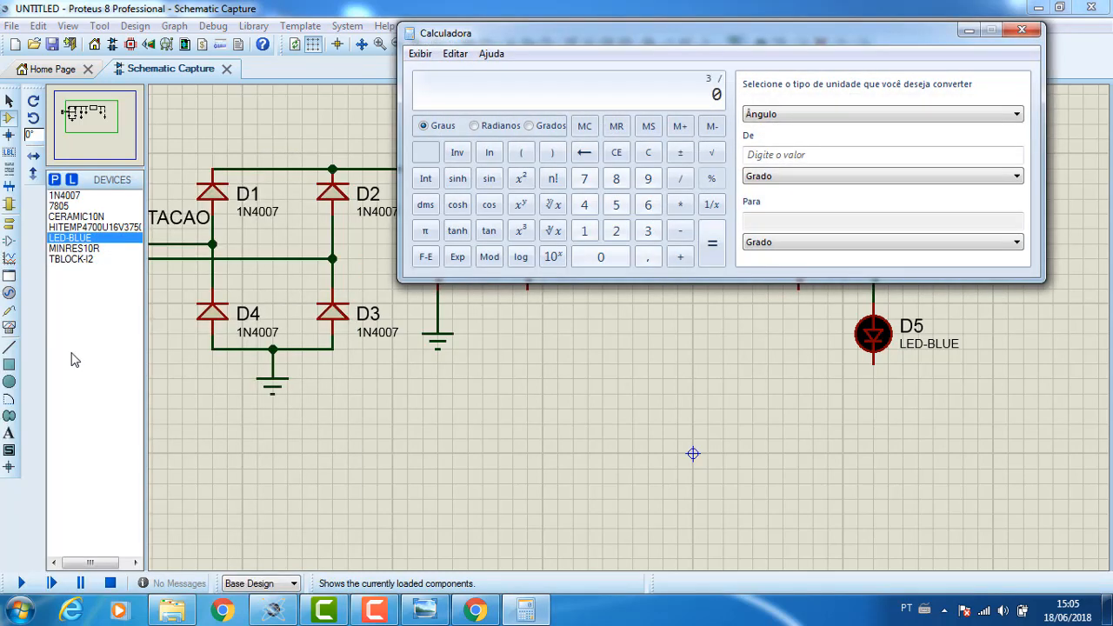
pyautogui.press('BackSpace')
pyautogui.press('BackSpace')
pyautogui.write('2')
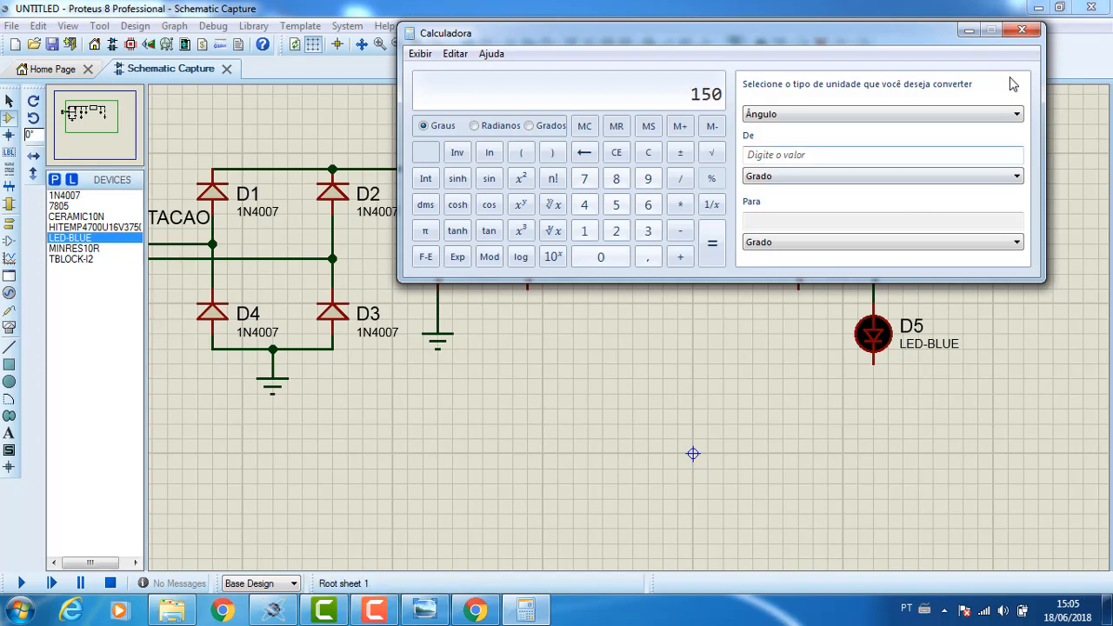
pyautogui.click(1023, 29)
# Step: Set resistor R1's value to 150R
pyautogui.click(897, 245)
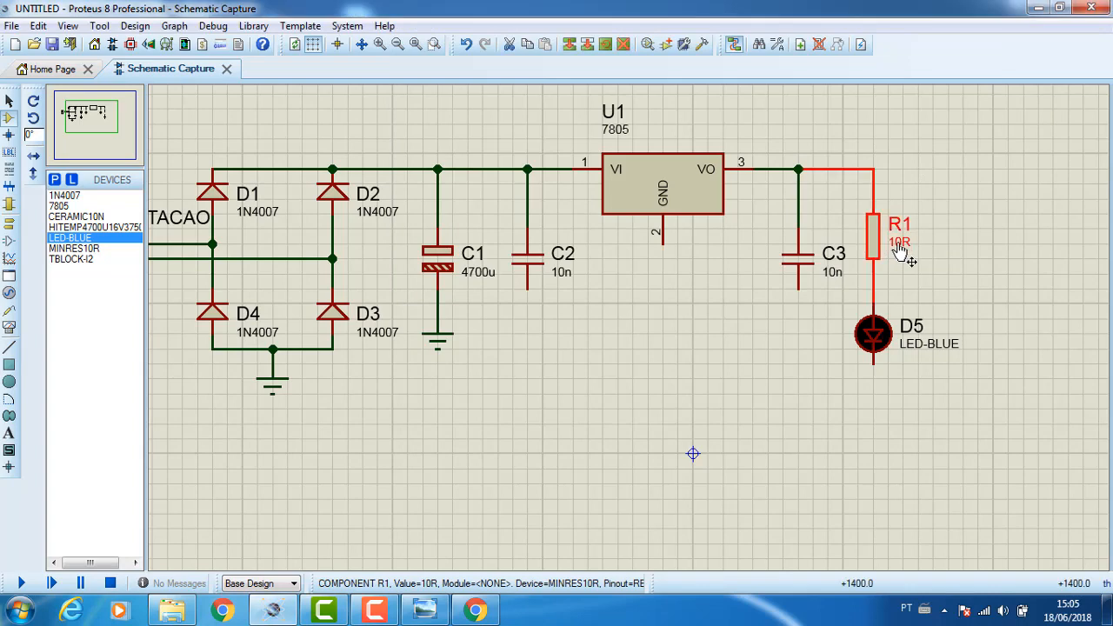
pyautogui.press('Escape')
pyautogui.doubleClick(899, 243)
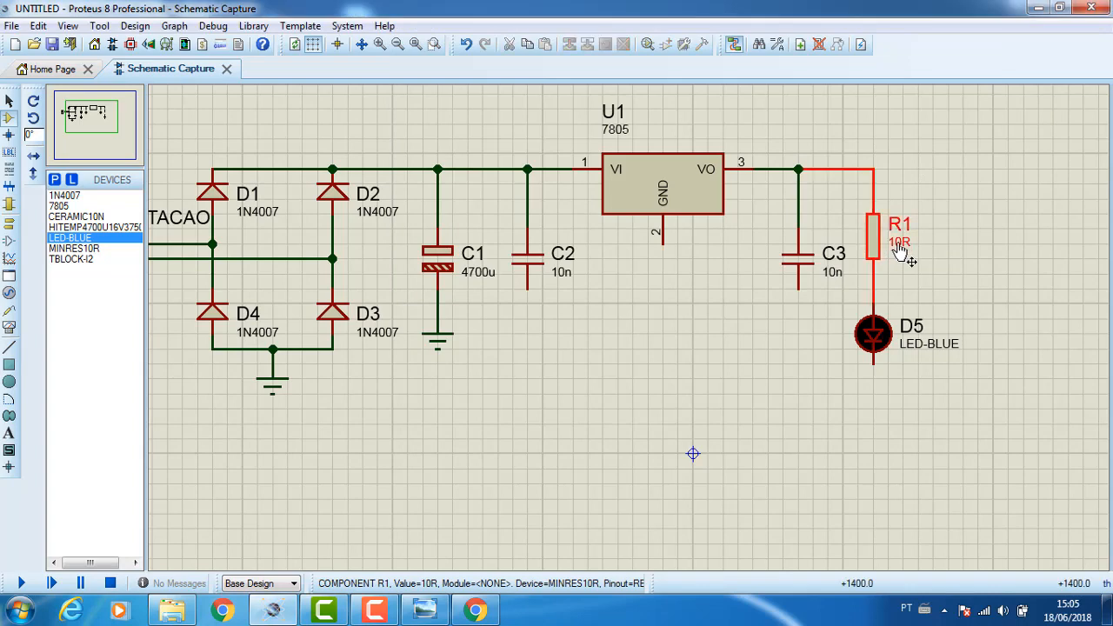
pyautogui.write('150R')
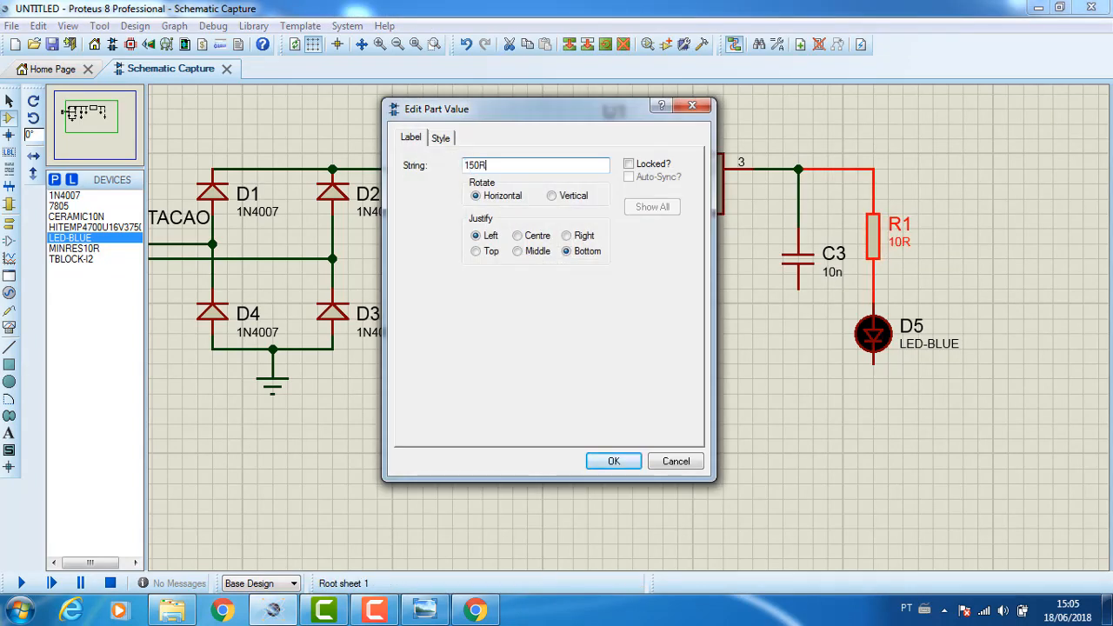
pyautogui.press('Return')
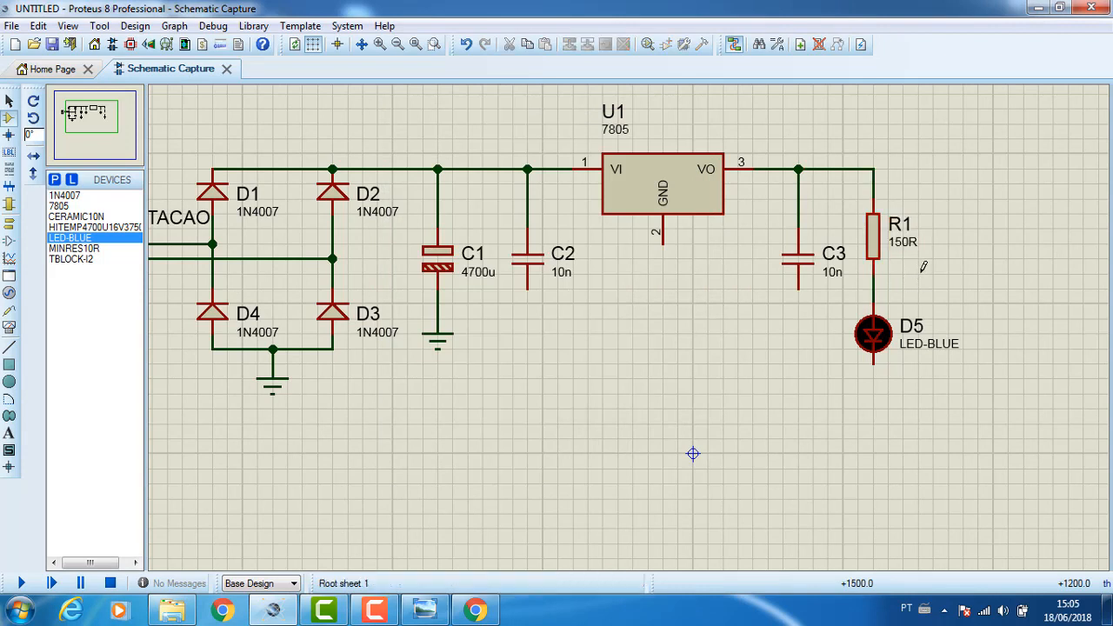
# Step: Place a TBLOCK-I2 terminal block to the right of R1, with pin 1 level with the regulator's output line
pyautogui.click(81, 227)
pyautogui.click(74, 217)
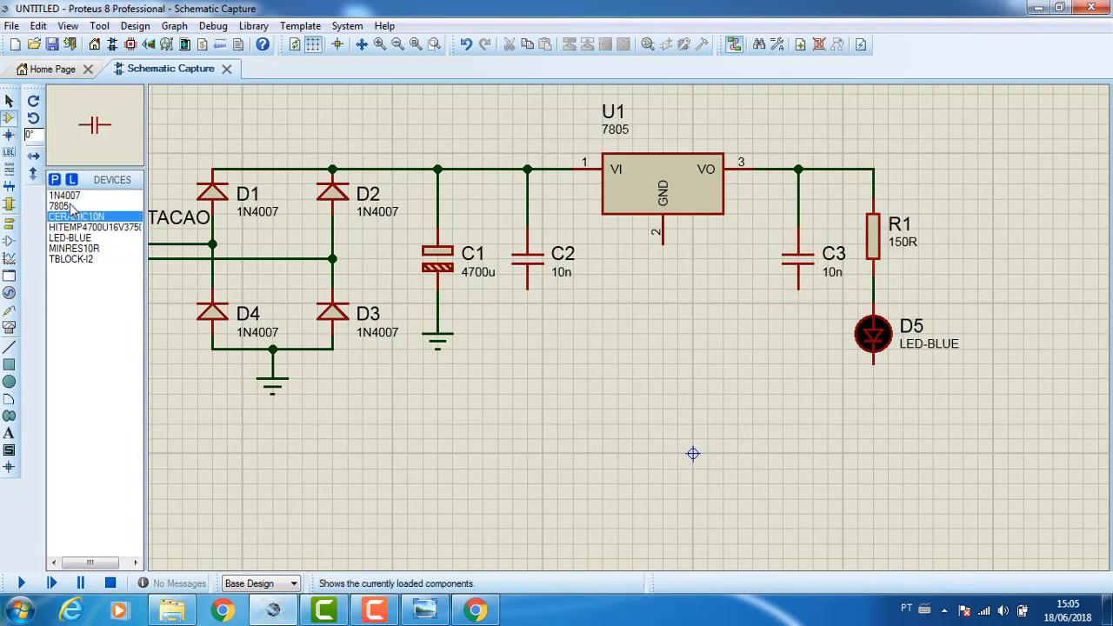
pyautogui.click(73, 206)
pyautogui.click(82, 259)
pyautogui.click(1033, 181)
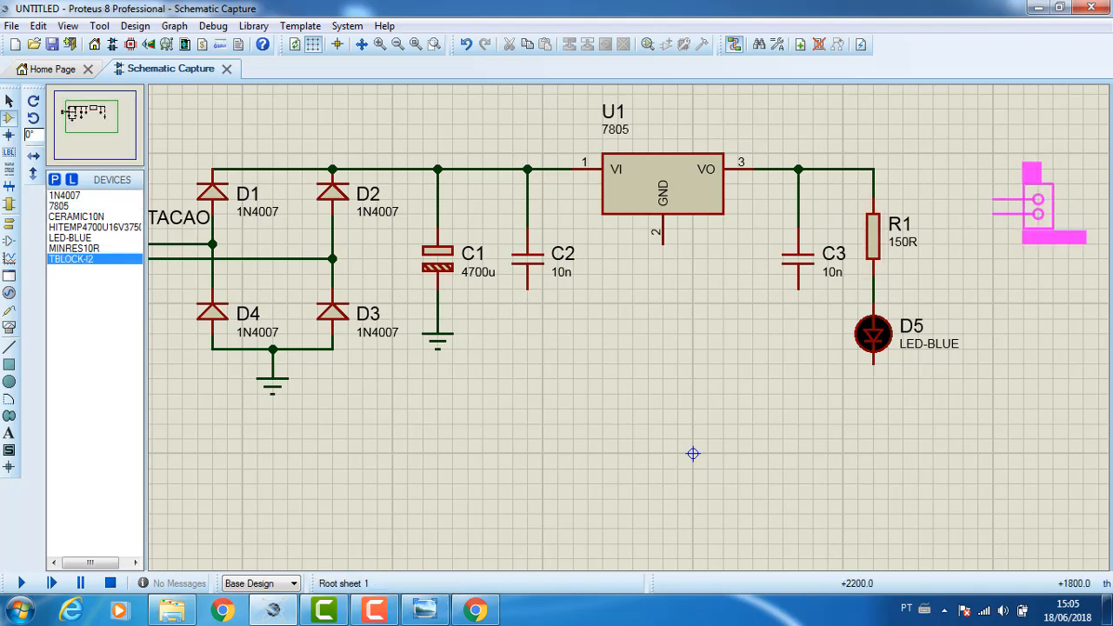
pyautogui.click(1007, 177)
# Step: Rename the output terminal block SAIDA and wire its pin 1 to the regulator's output line above R1
pyautogui.doubleClick(1023, 208)
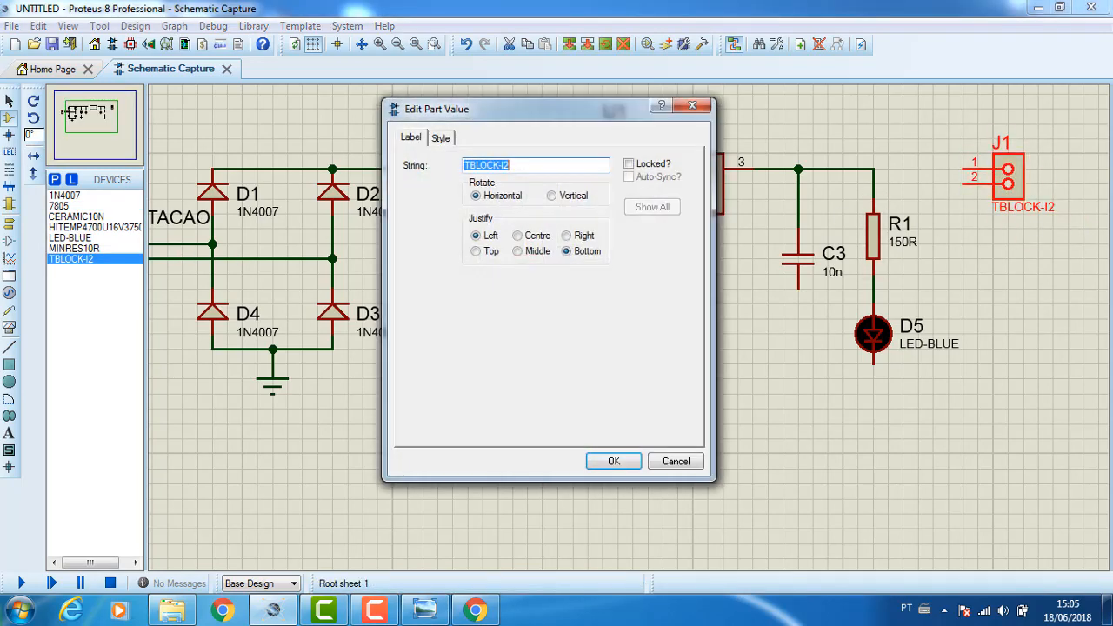
pyautogui.click(692, 105)
pyautogui.doubleClick(1005, 143)
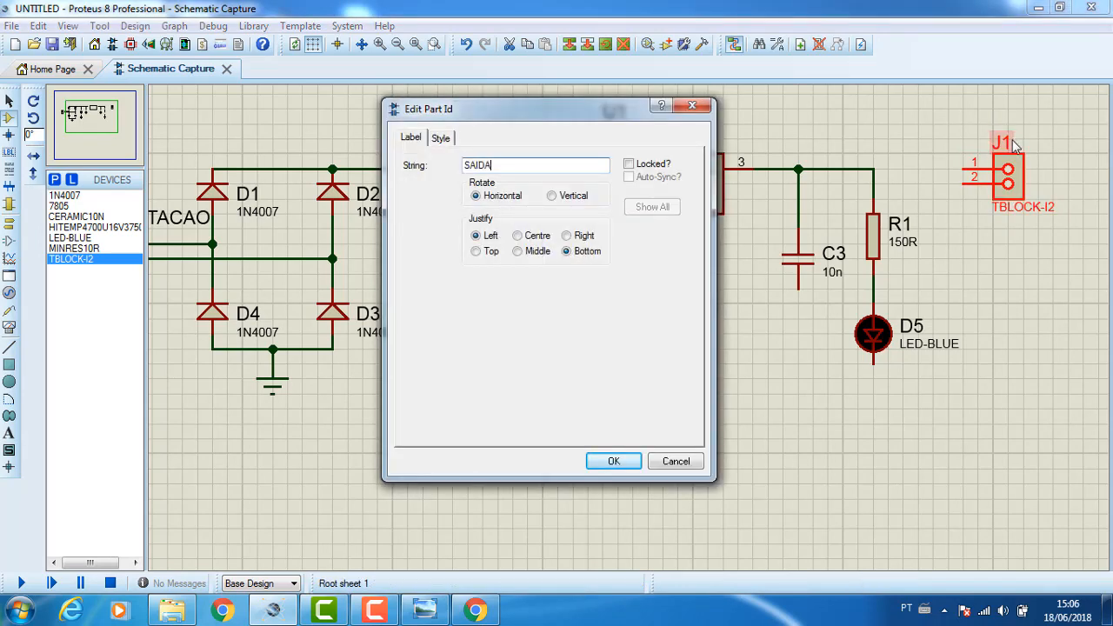
pyautogui.press('Return')
pyautogui.click(902, 148)
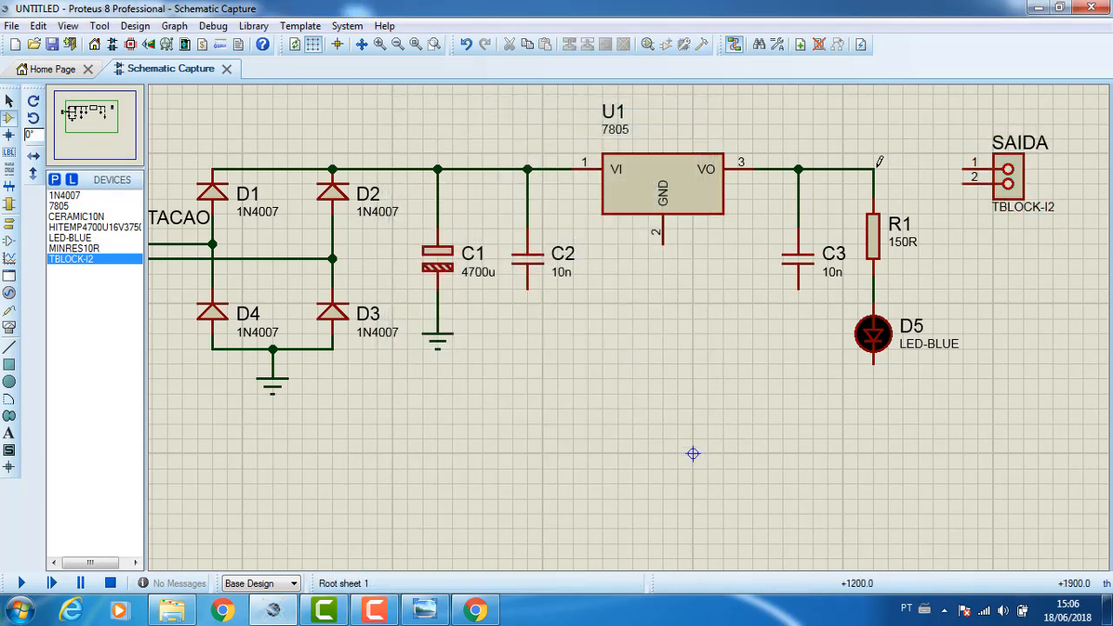
pyautogui.click(877, 164)
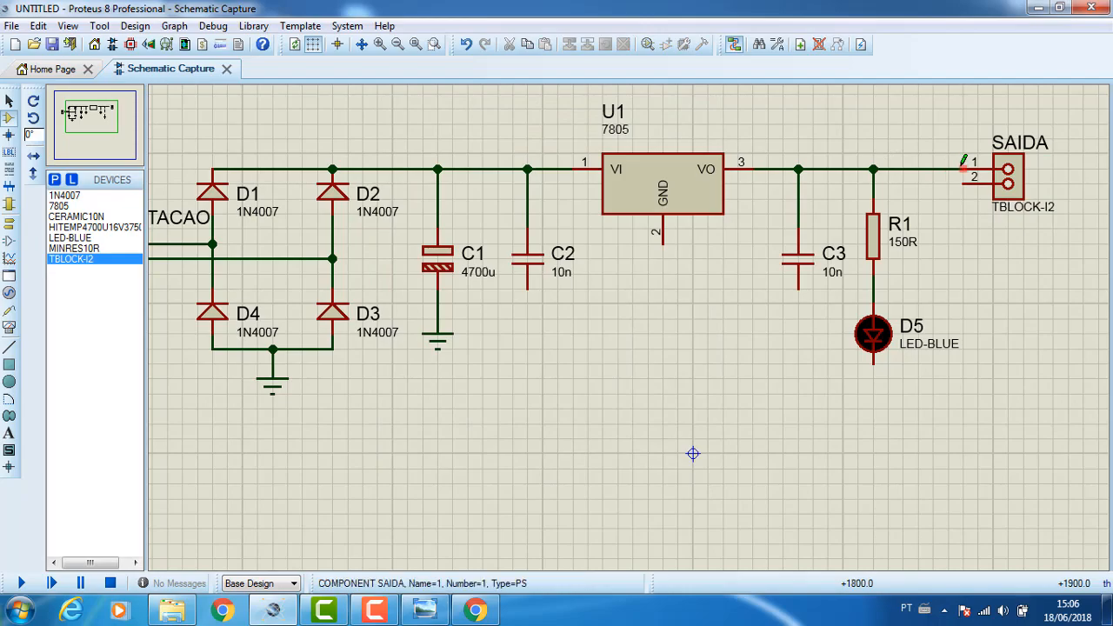
# Step: Check the reference diagram in the photo viewer and place GROUND terminals below C2, U1, C3 and D5 and beside SAIDA's pin 2
pyautogui.hotkey('alt', 'Tab')
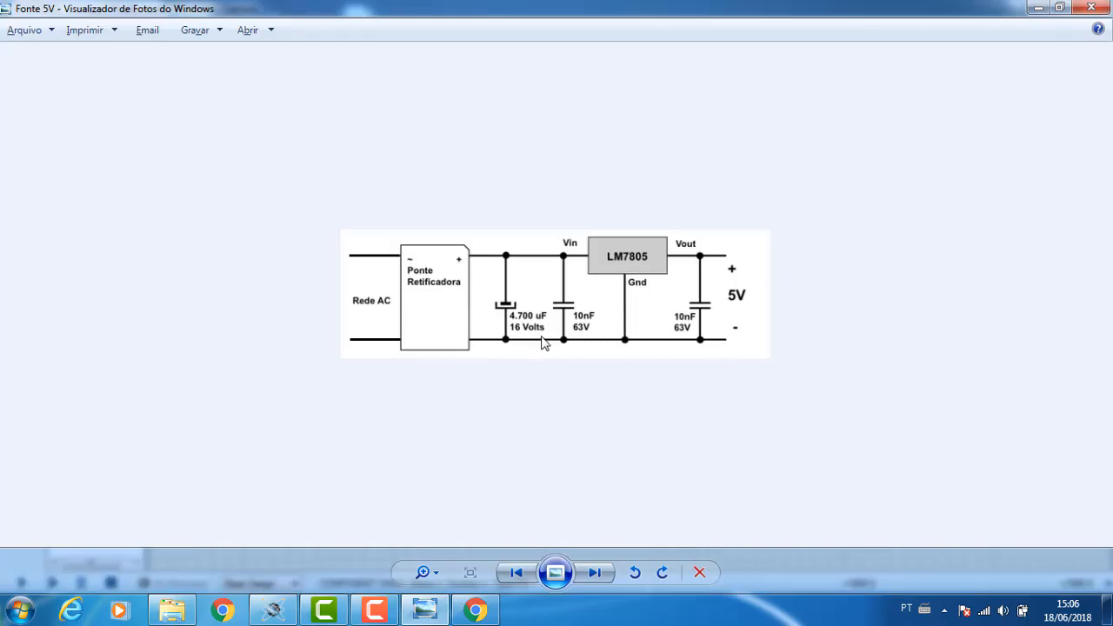
pyautogui.hotkey('alt', 'Tab')
pyautogui.rightClick(598, 393)
pyautogui.moveTo(661, 412)
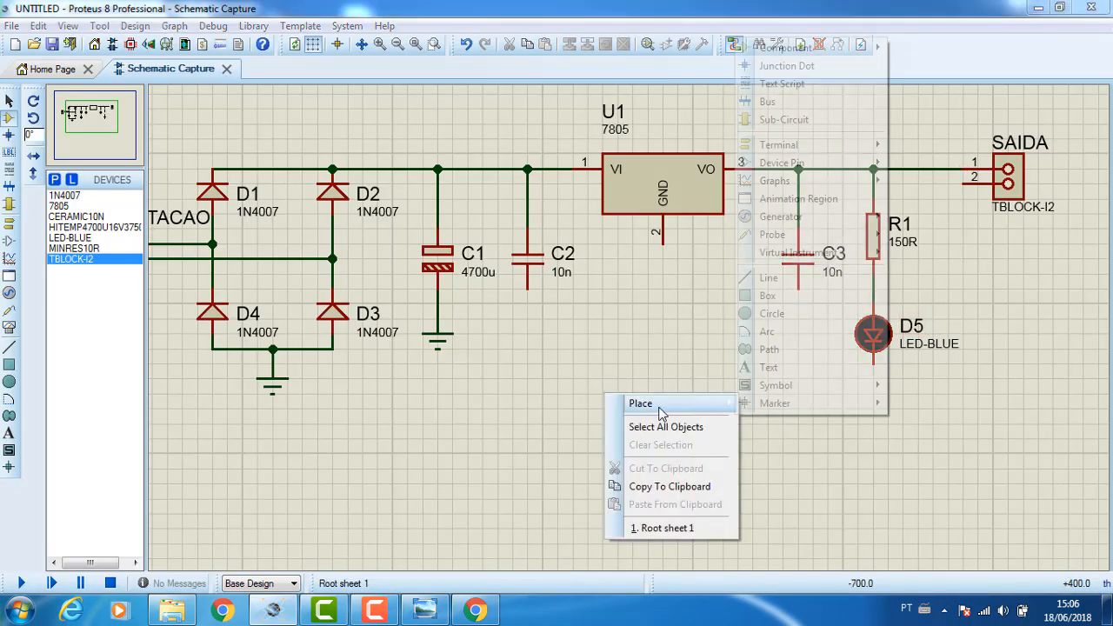
pyautogui.moveTo(780, 147)
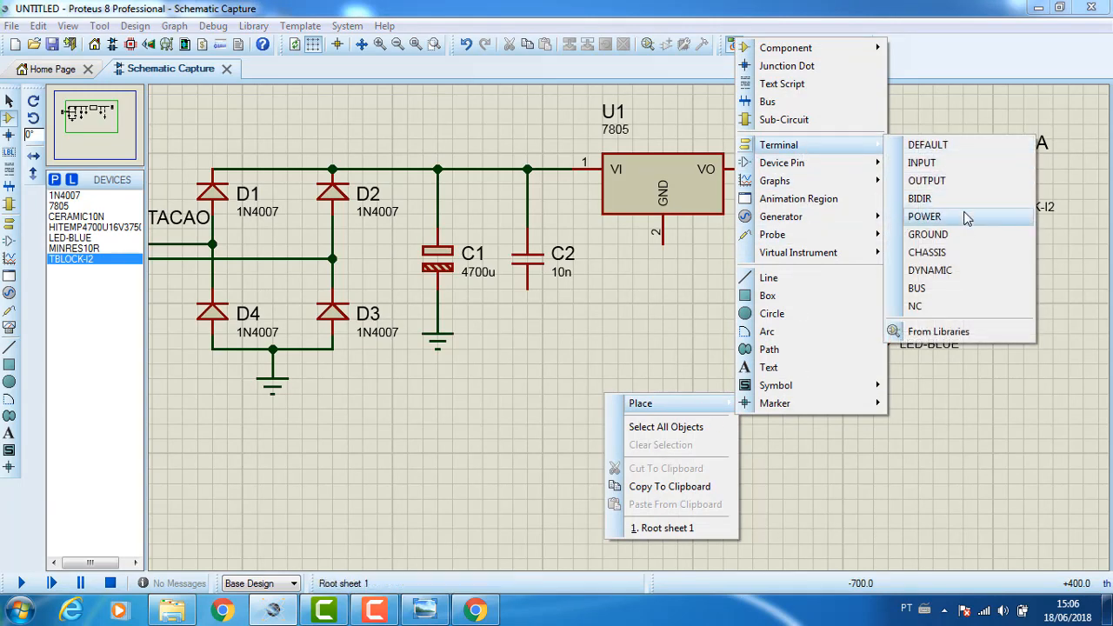
pyautogui.click(964, 235)
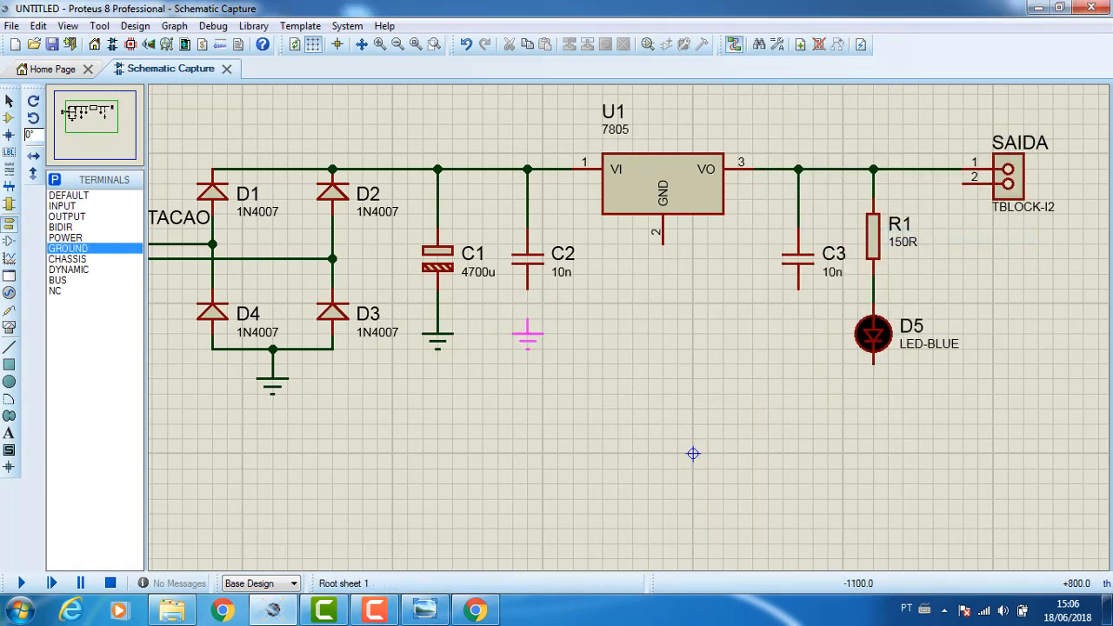
pyautogui.click(528, 335)
pyautogui.click(662, 274)
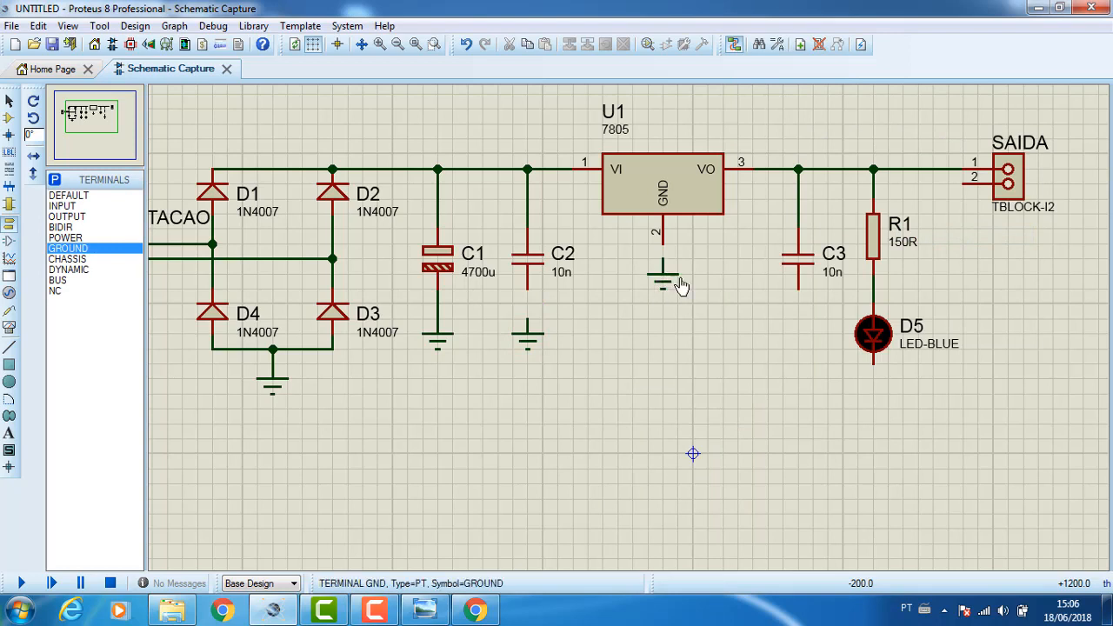
pyautogui.click(799, 311)
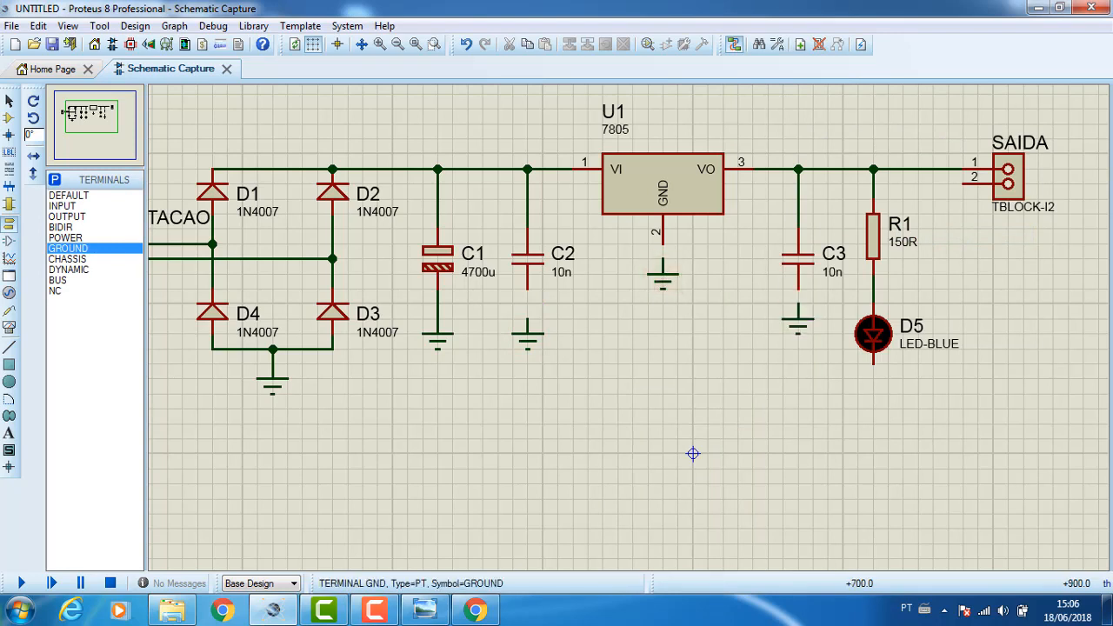
pyautogui.click(873, 396)
pyautogui.click(947, 208)
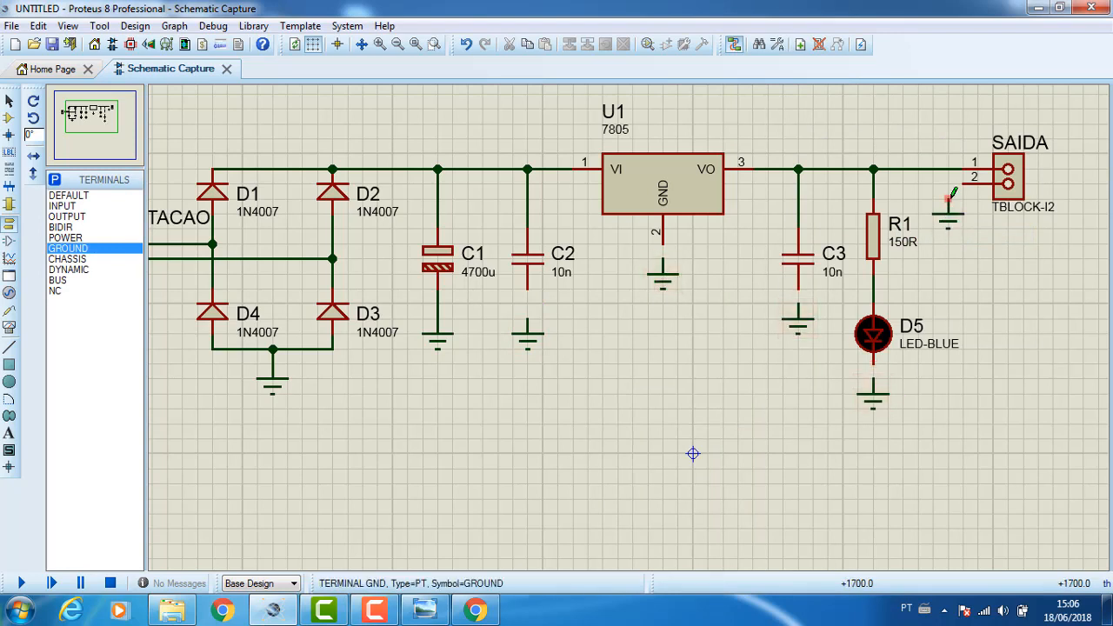
# Step: Wire the new ground terminals to SAIDA's pin 2, U1's GND pin and the lower pins of C2, C3 and D5
pyautogui.click(948, 205)
pyautogui.click(976, 184)
pyautogui.click(662, 260)
pyautogui.click(662, 246)
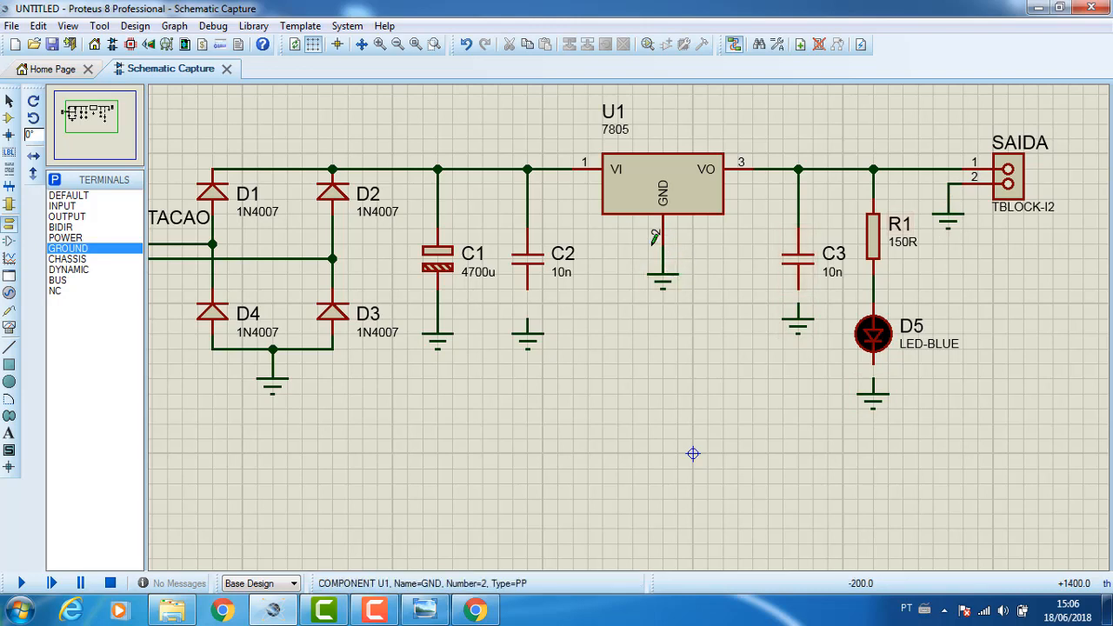
pyautogui.click(527, 320)
pyautogui.click(526, 288)
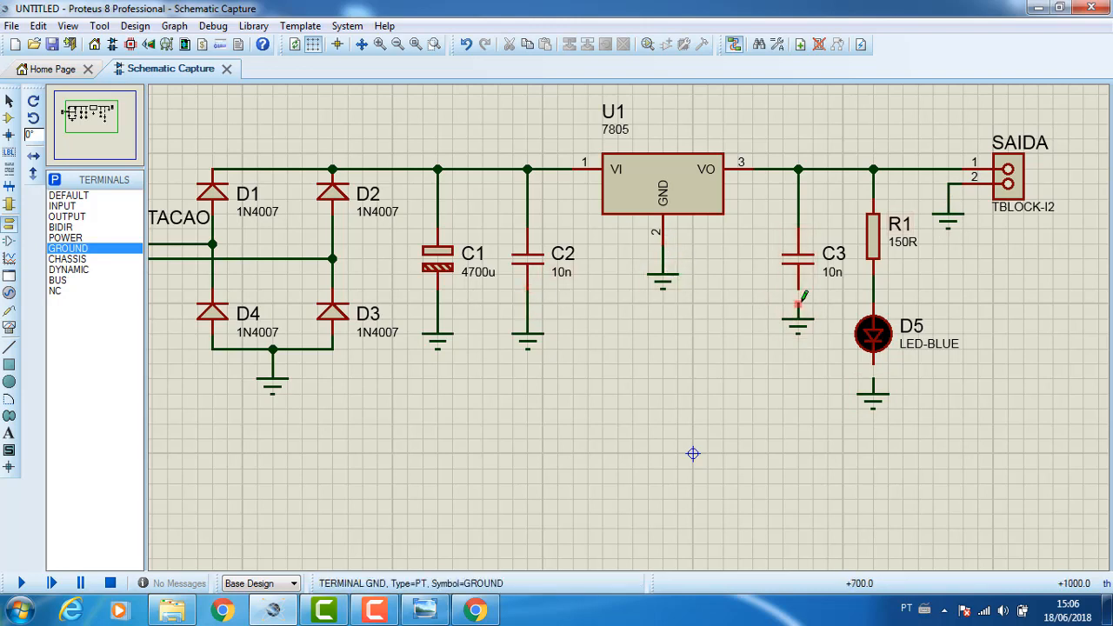
pyautogui.click(798, 303)
pyautogui.click(798, 287)
pyautogui.click(874, 364)
pyautogui.click(873, 383)
# Step: Review the whole schematic from the ALIMENTACAO input terminal block to the SAIDA output terminal block
pyautogui.scroll(-1, 571, 377)
pyautogui.moveTo(490, 390)
pyautogui.mouseDown()
pyautogui.moveTo(566, 447)
pyautogui.moveTo(392, 447)
pyautogui.moveTo(398, 435)
pyautogui.moveTo(437, 442)
pyautogui.mouseUp()
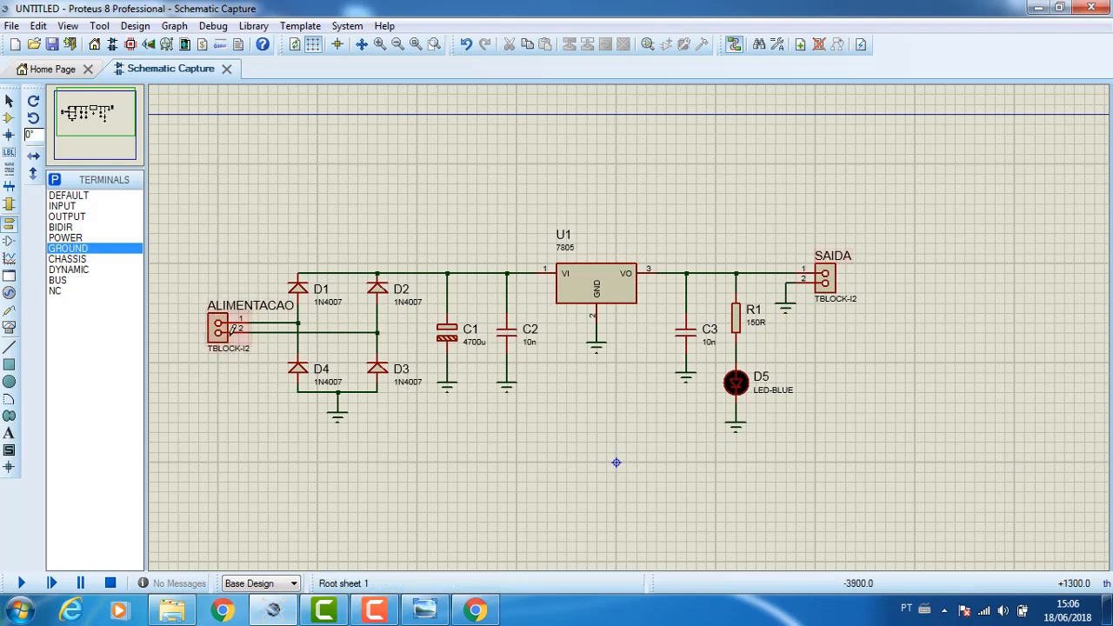
pyautogui.moveTo(905, 204)
pyautogui.mouseDown()
pyautogui.moveTo(857, 261)
pyautogui.moveTo(756, 332)
pyautogui.mouseUp()
pyautogui.click(1037, 277)
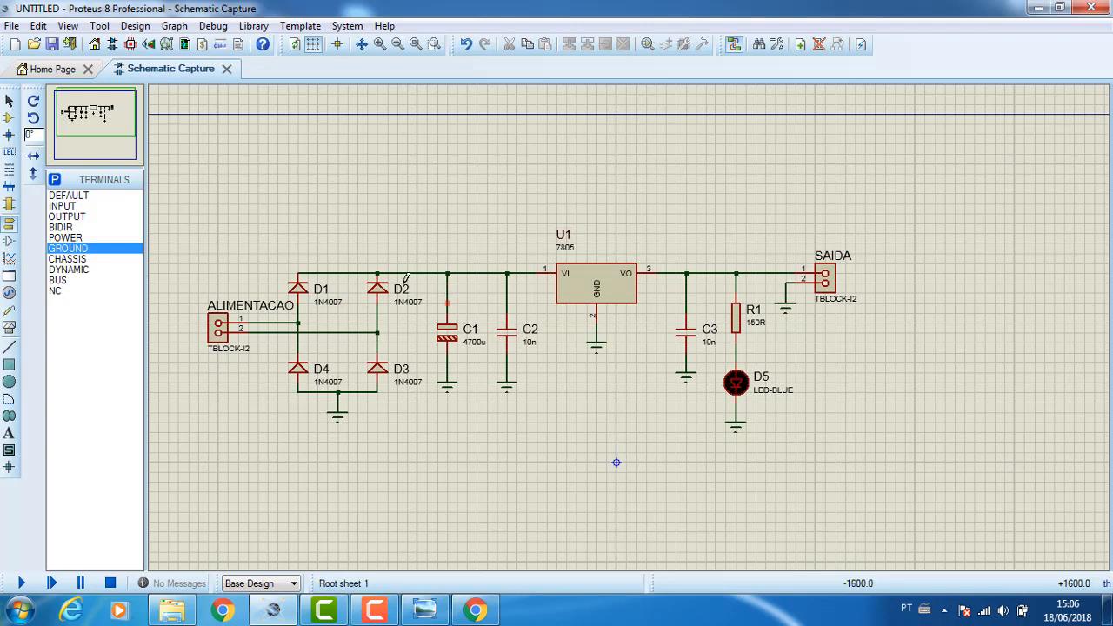
pyautogui.moveTo(183, 396); pyautogui.dragTo(261, 250)
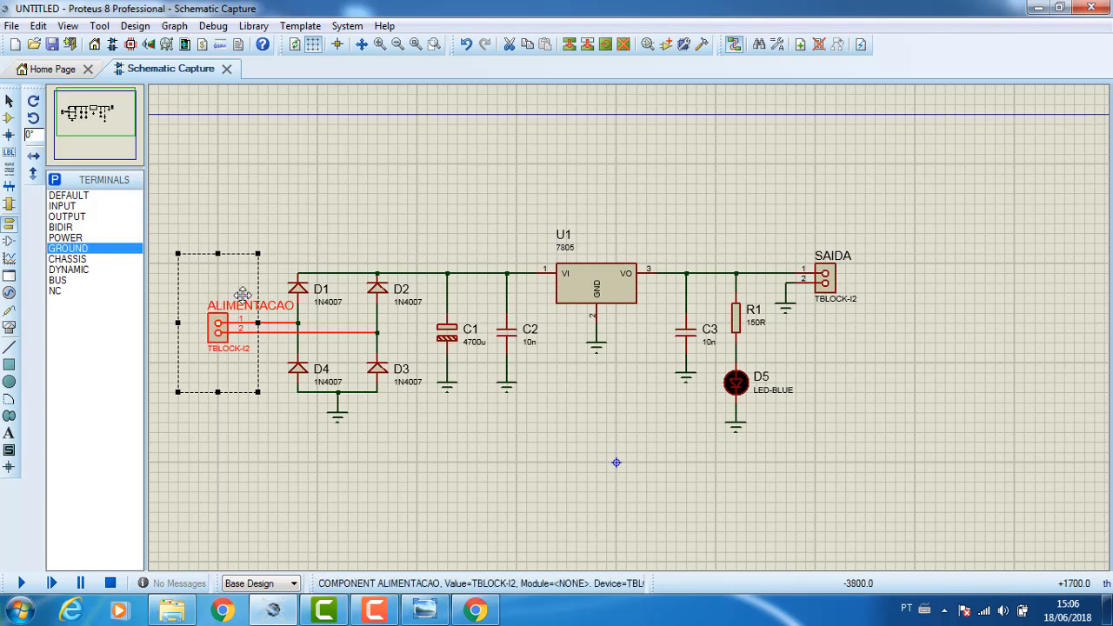
pyautogui.click(477, 423)
pyautogui.click(214, 344)
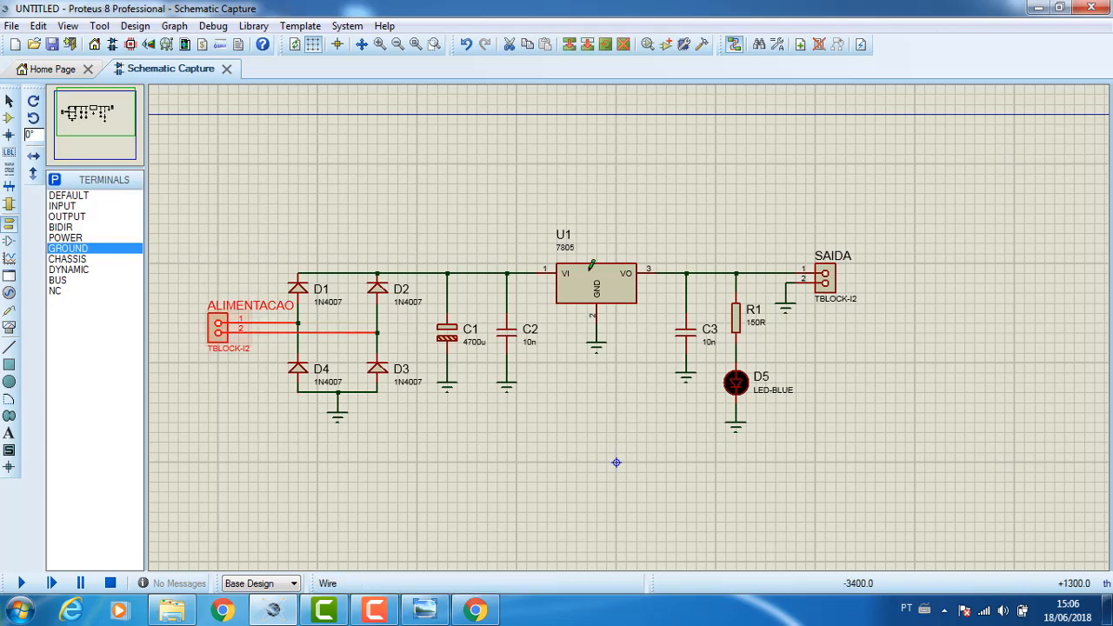
pyautogui.click(827, 282)
# Step: Run the simulation, examine the partition analyser messages about the two terminal blocks, and return to the schematic
pyautogui.click(21, 583)
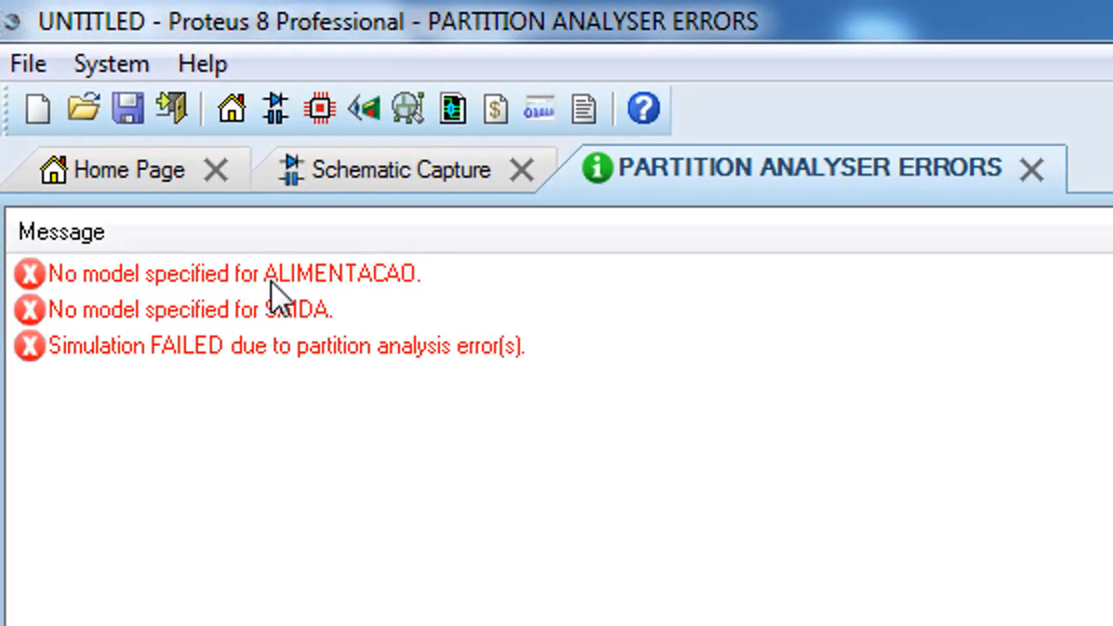
pyautogui.click(300, 275)
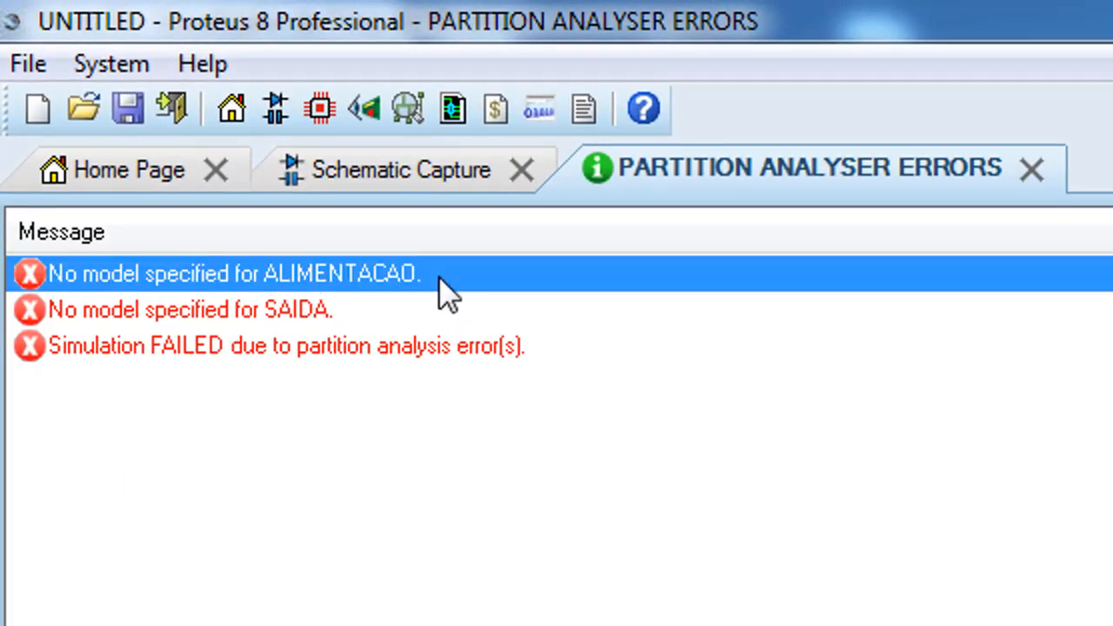
pyautogui.click(264, 313)
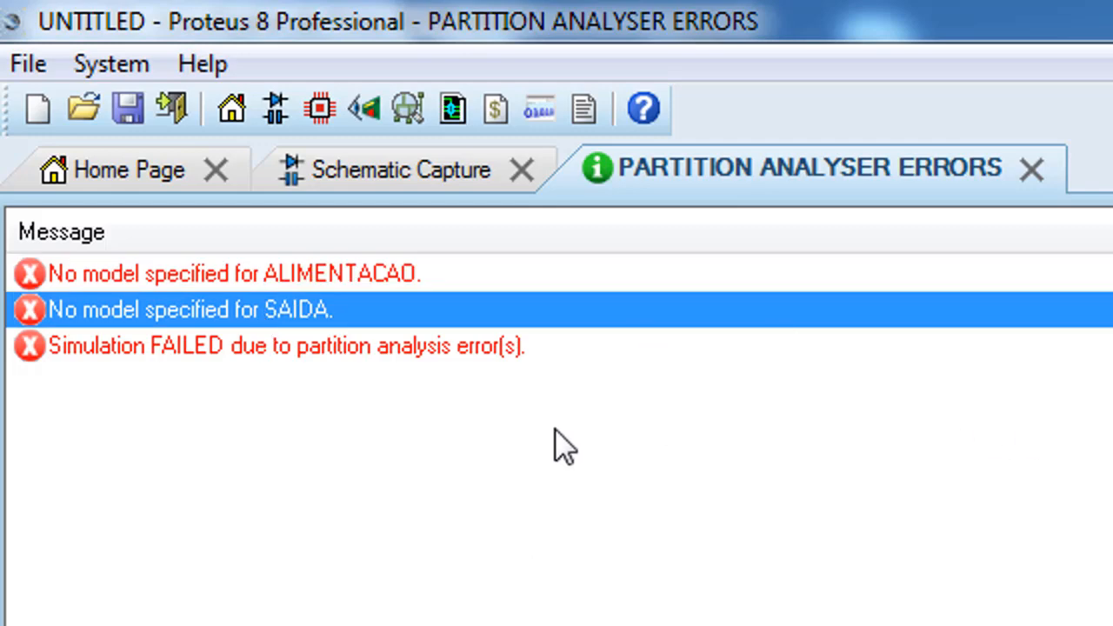
pyautogui.click(382, 349)
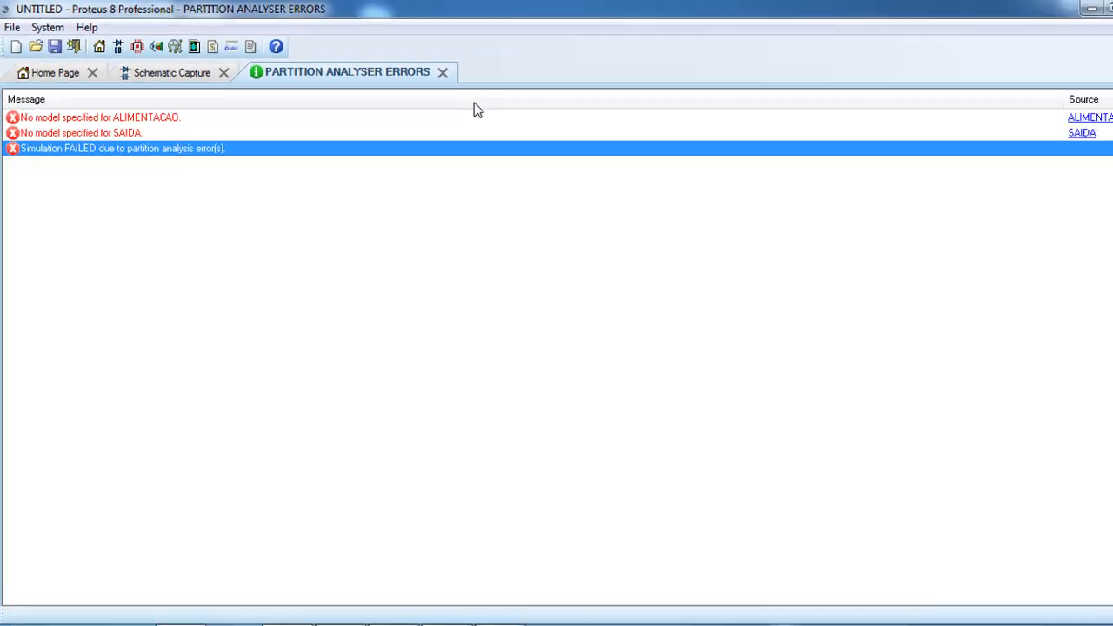
pyautogui.click(867, 141)
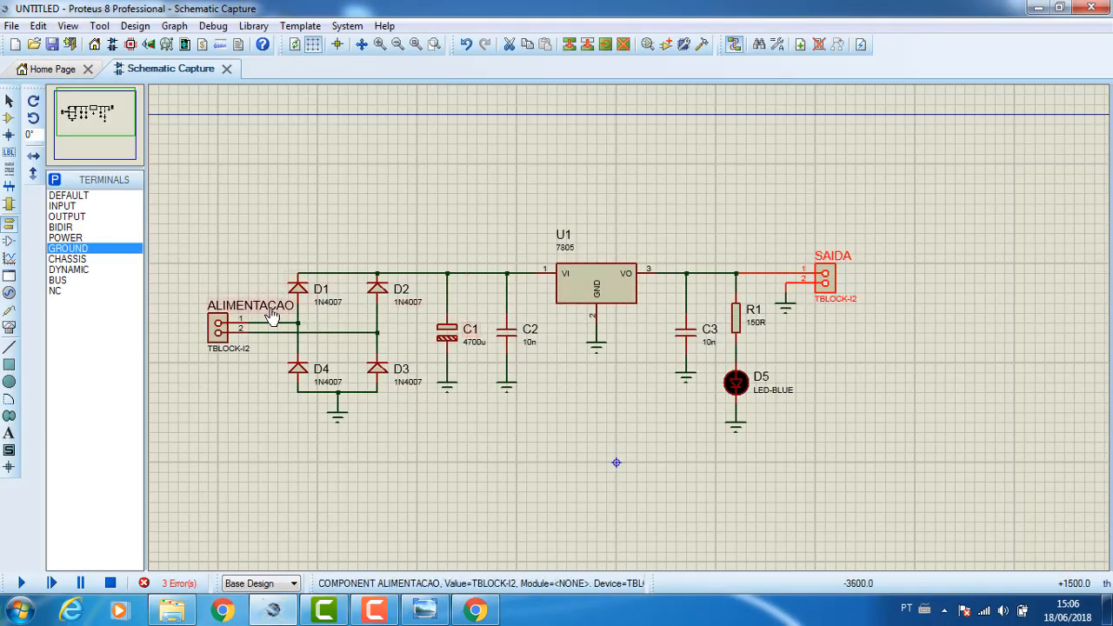
pyautogui.moveTo(243, 432); pyautogui.dragTo(343, 422)
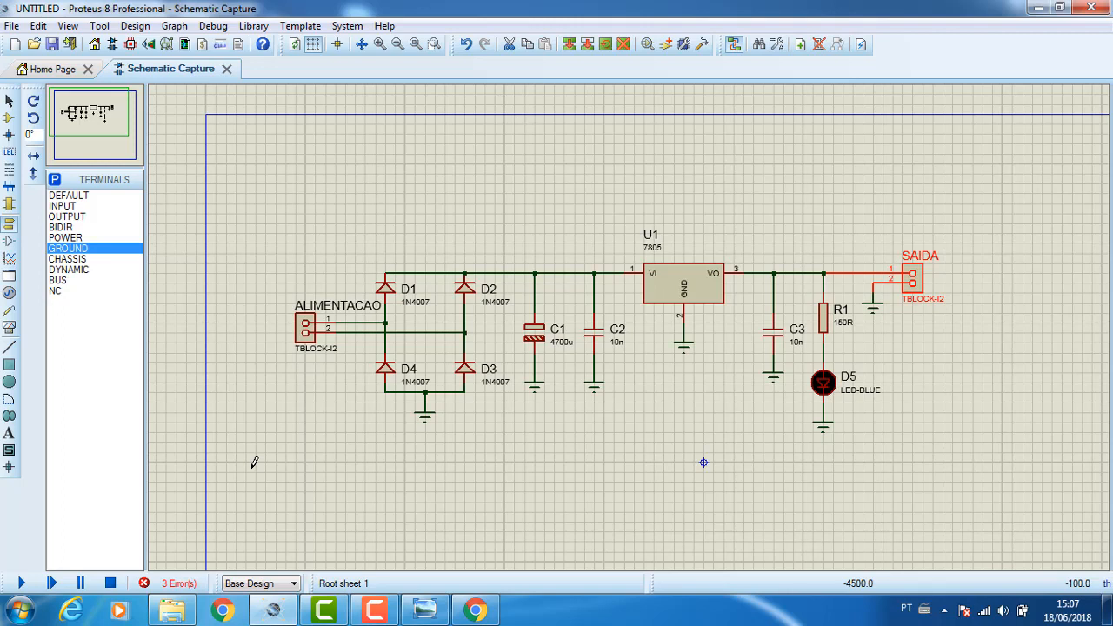
pyautogui.click(947, 393)
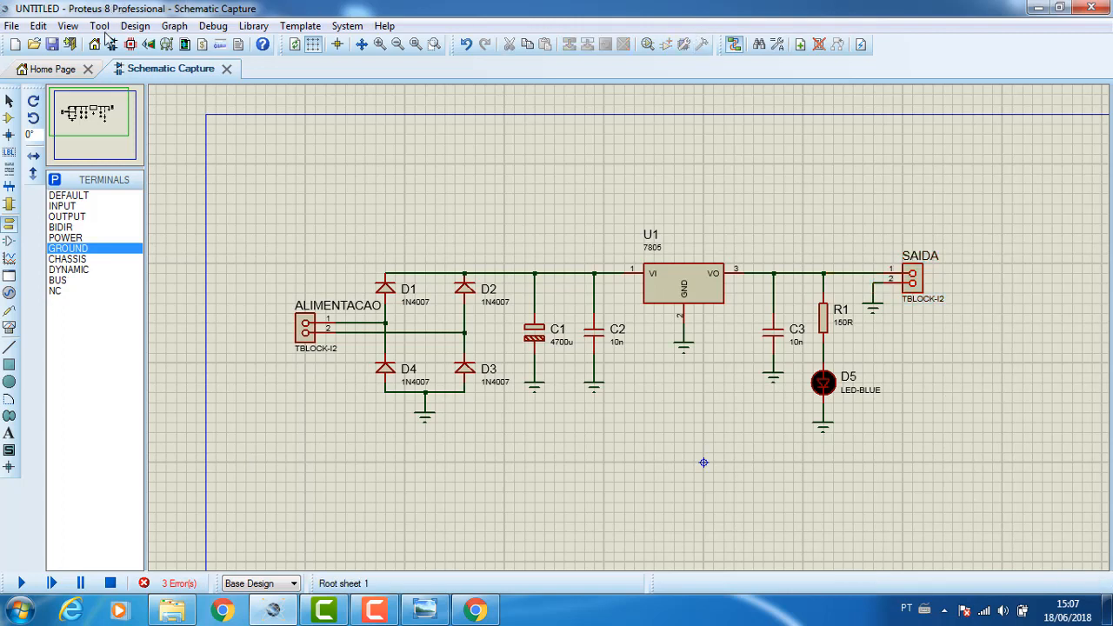